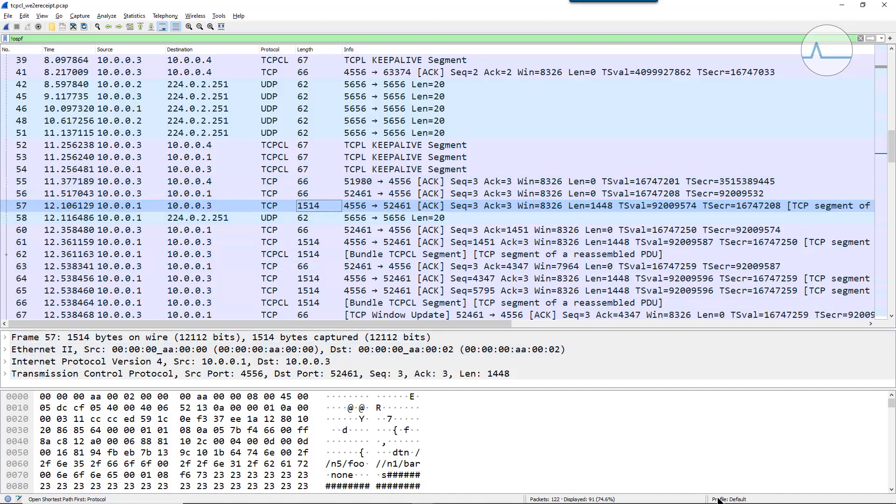
- Create a new configuration profile named "DTN Example" and switch to it
right_click(751, 500)
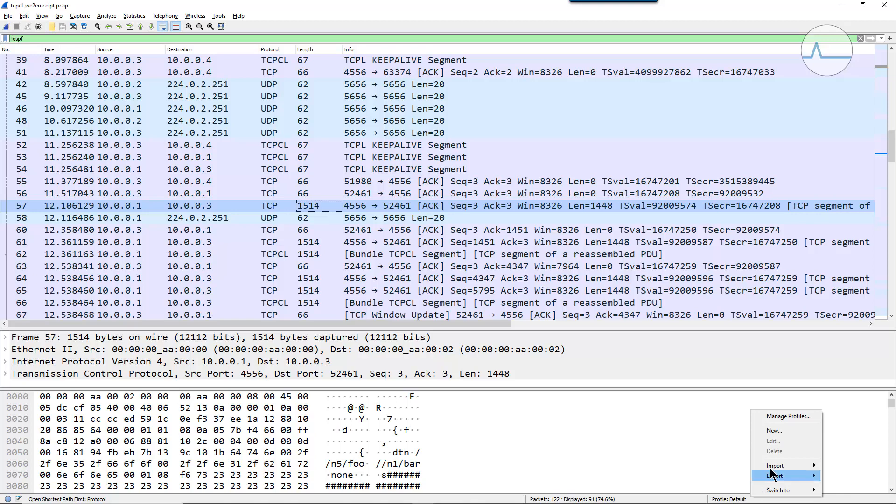
click(791, 432)
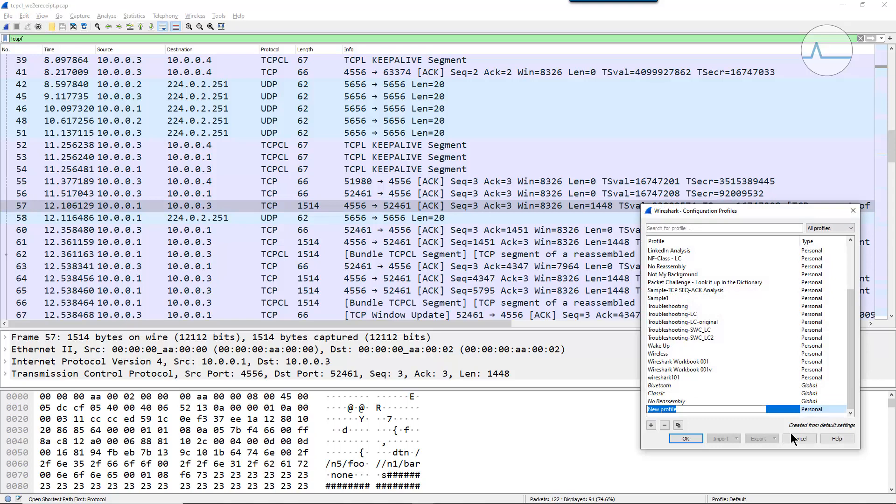
text(DTN Example)
click(687, 441)
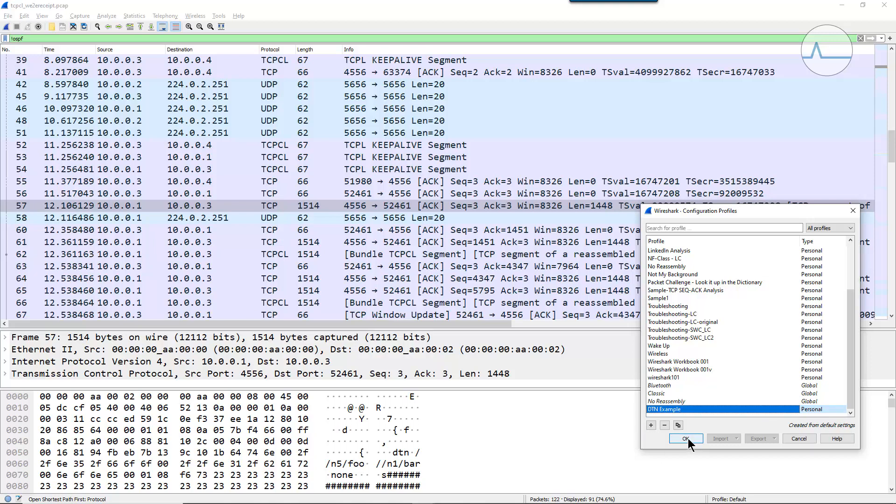
click(685, 439)
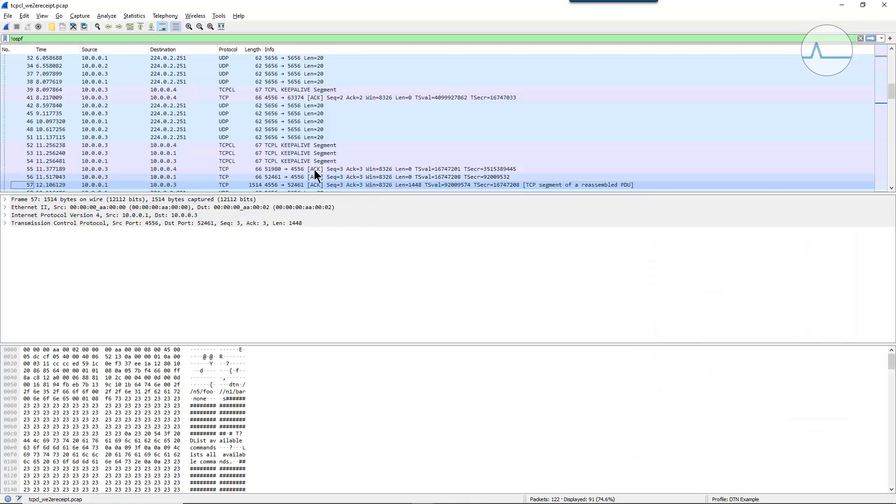
- Zoom the text in three levels, and enlarge the packet list and its Length column
drag(290, 193, 276, 255)
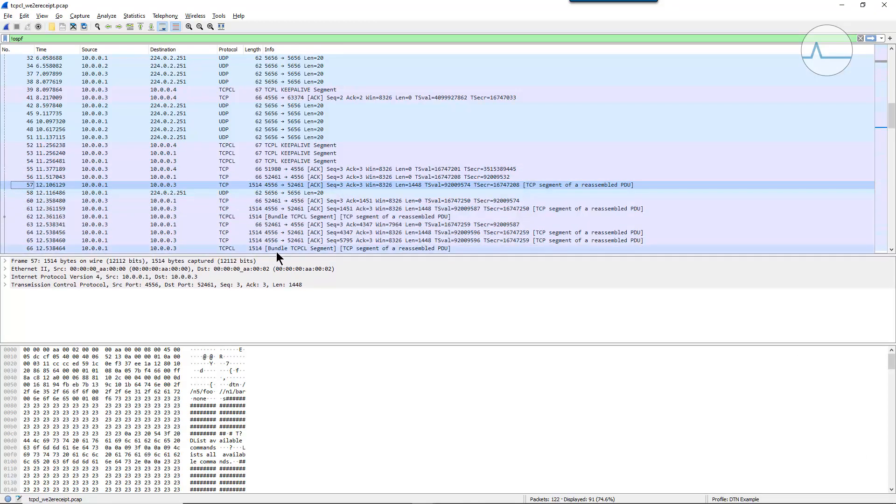
click(188, 27)
click(188, 26)
click(188, 27)
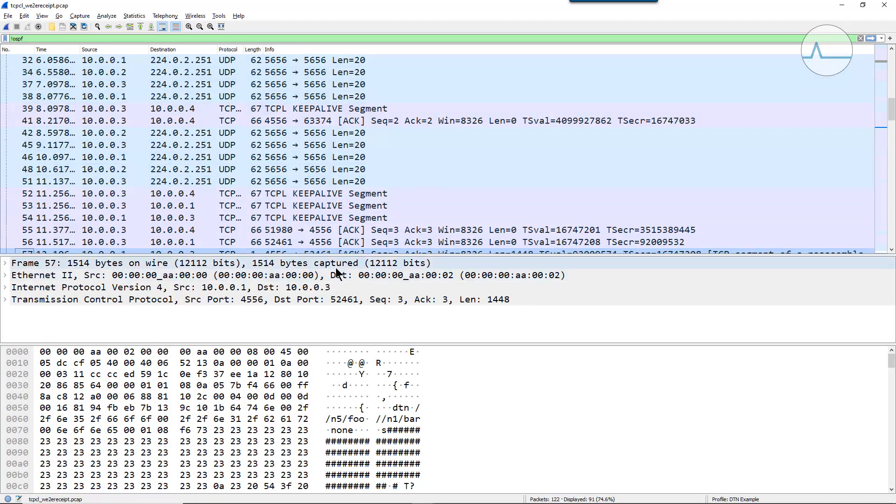
mouse_move(341, 255)
mouse_down()
mouse_move(341, 373)
mouse_move(341, 250)
mouse_up()
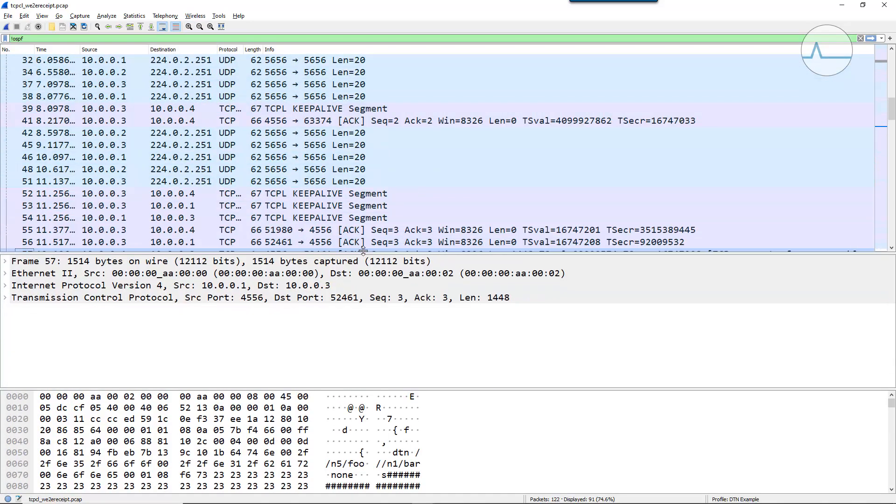
drag(264, 49, 290, 50)
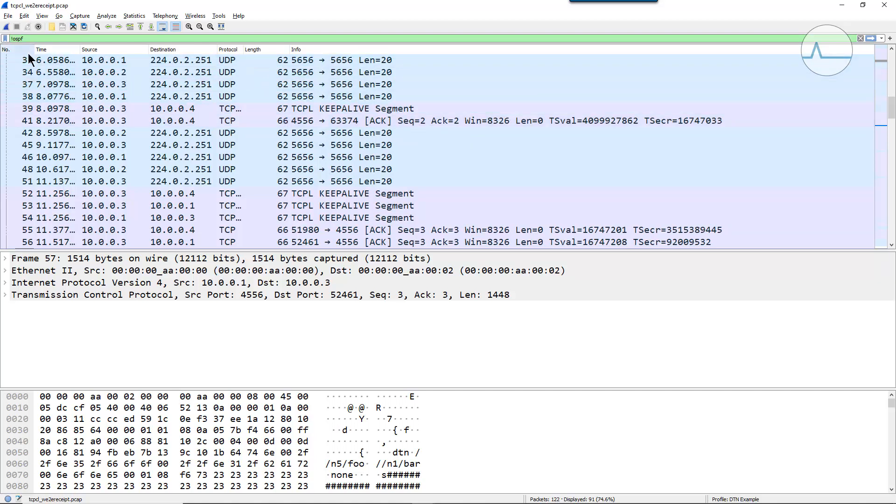
- Add the UDP stream index from packet 1's details as a column in the packet list
scroll(457, 173, up, 7)
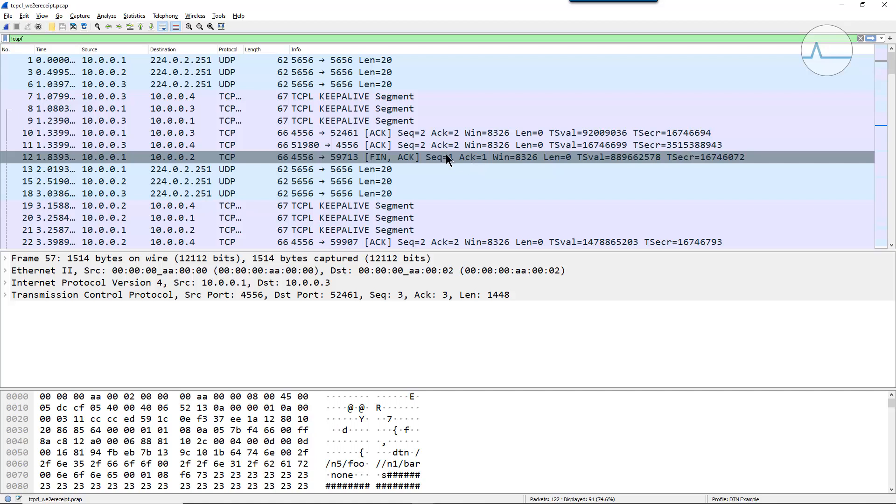
click(186, 61)
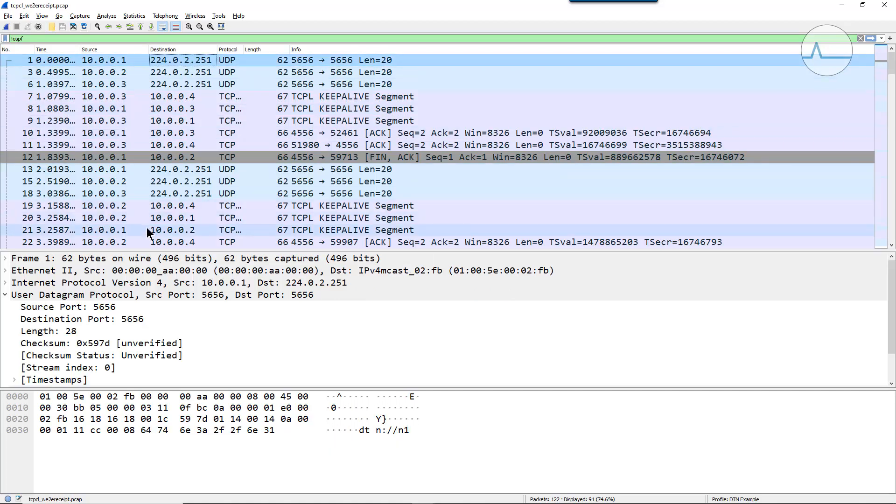
drag(152, 251, 152, 181)
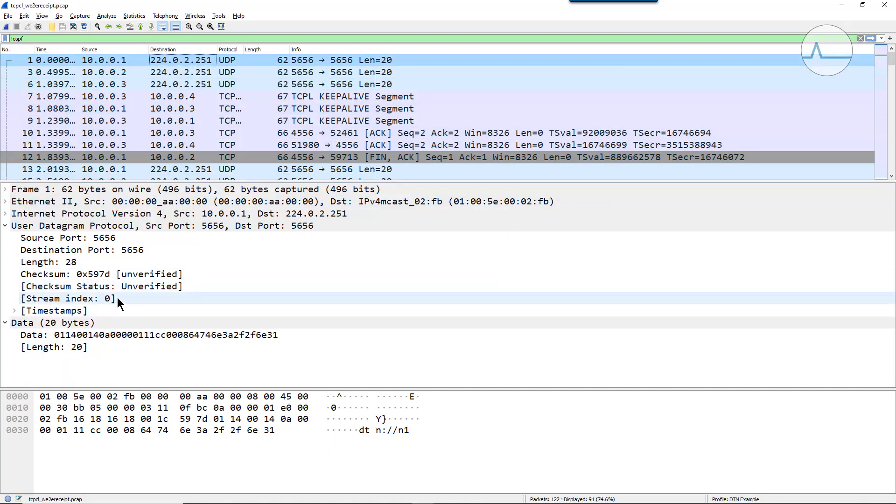
click(71, 301)
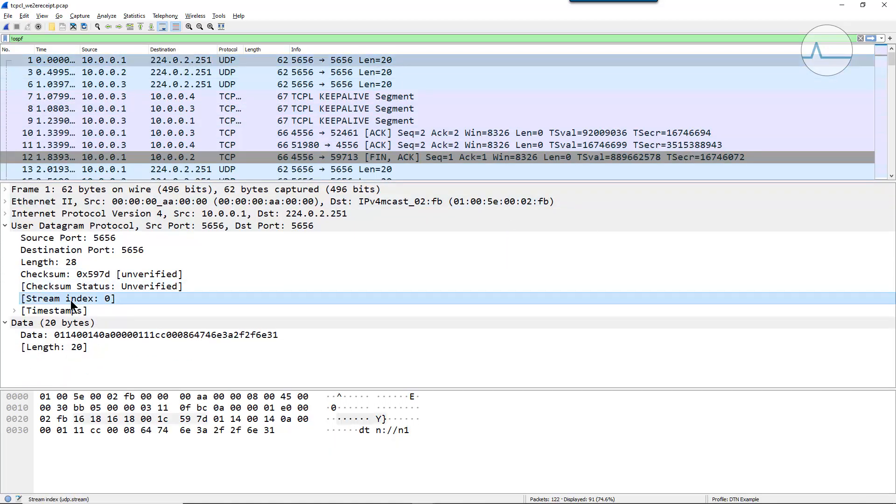
right_click(119, 297)
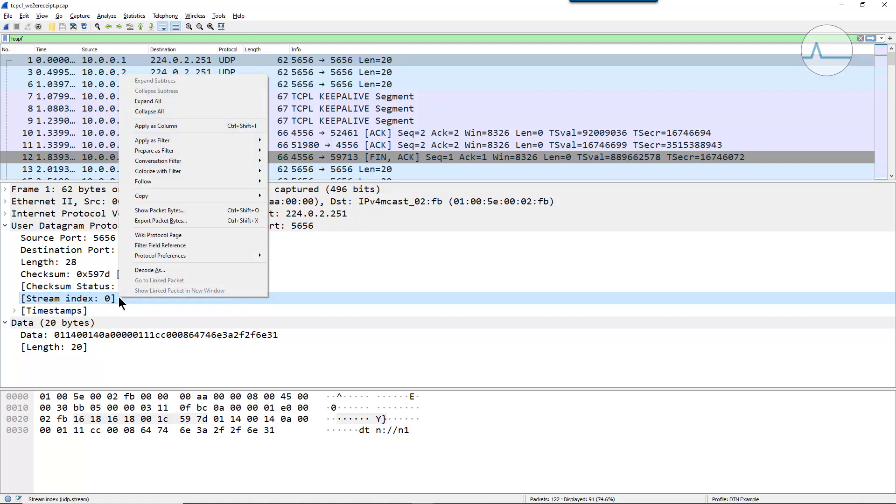
click(200, 125)
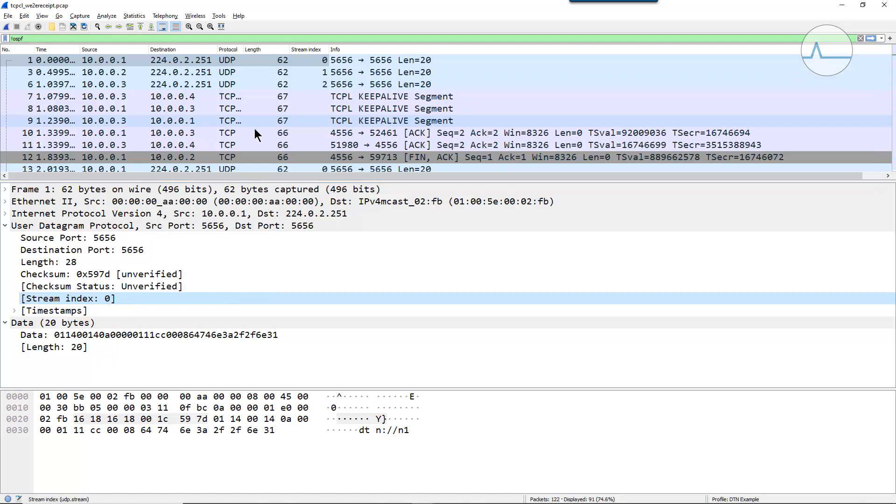
- Center-align the Stream index column and make the packet list taller
right_click(304, 51)
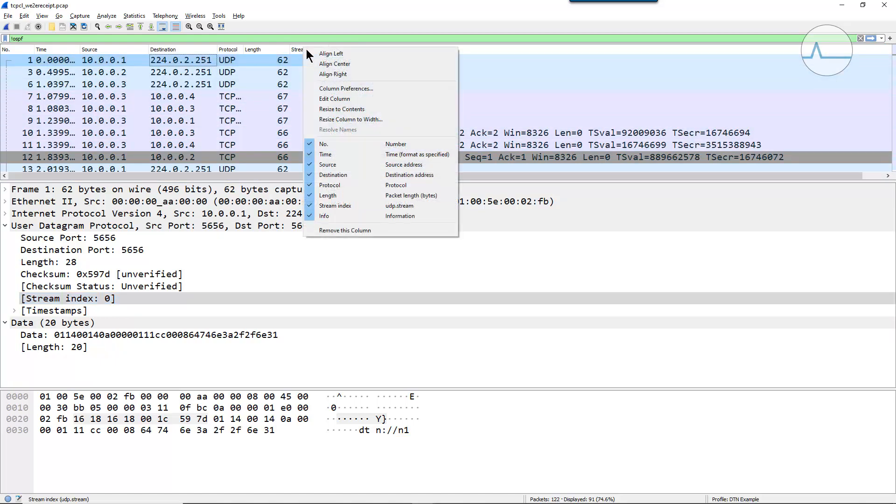
click(322, 64)
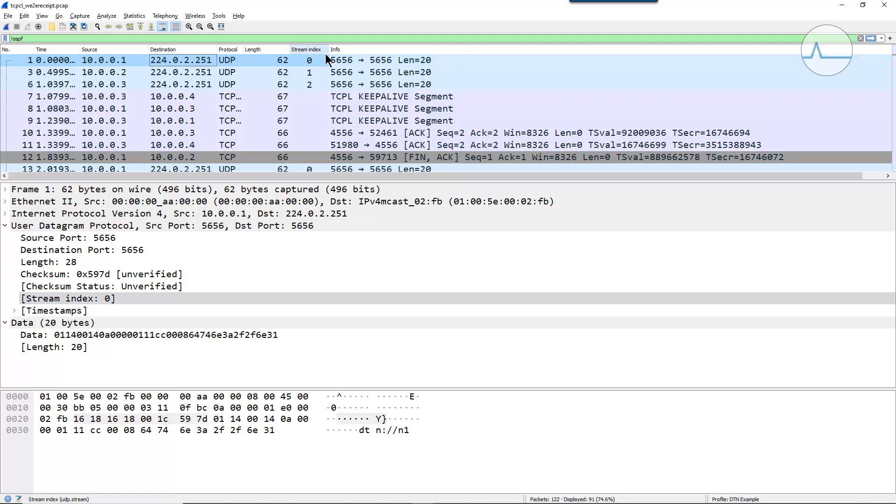
drag(317, 179, 327, 308)
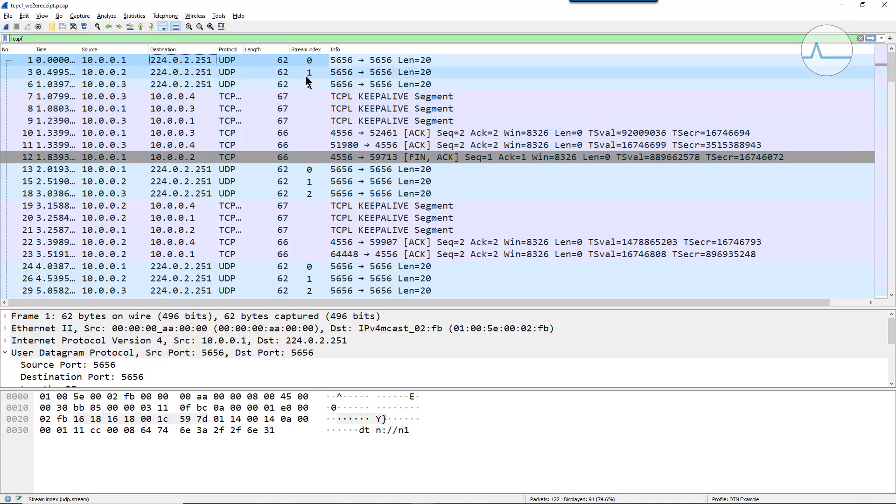
- Set the Stream index column's field to "udp.stream or tcp.stream" and widen the column
right_click(310, 49)
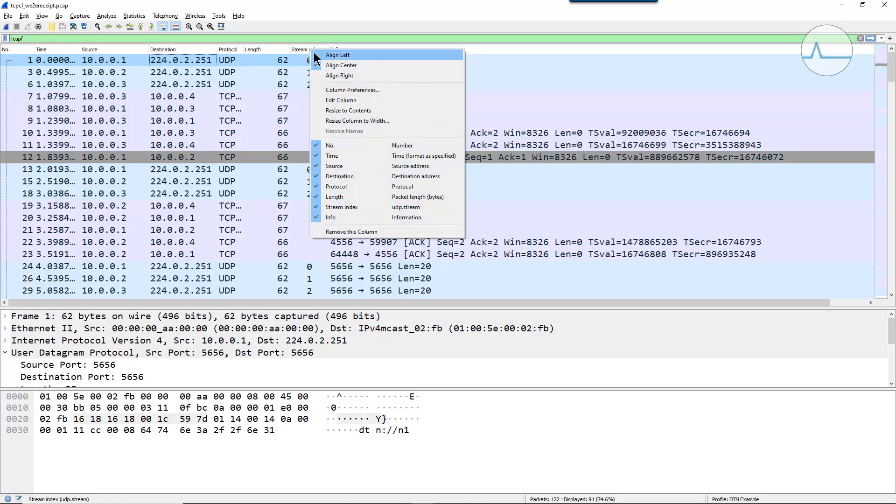
click(341, 100)
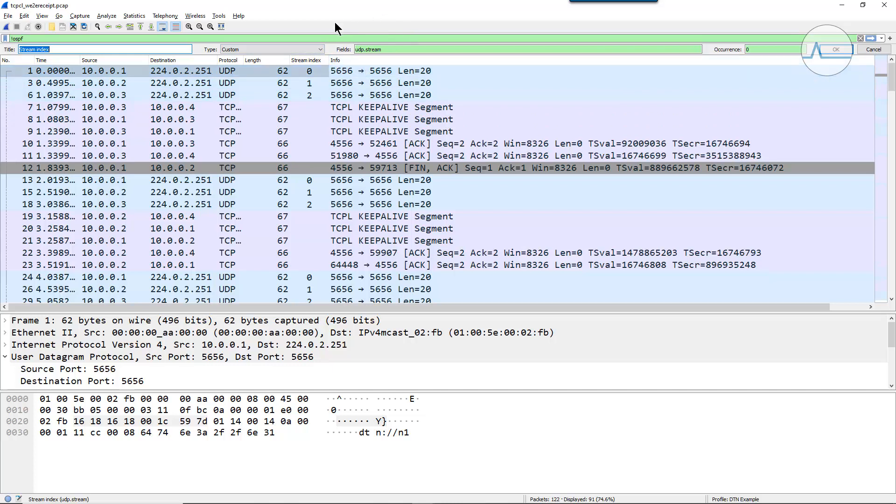
click(396, 49)
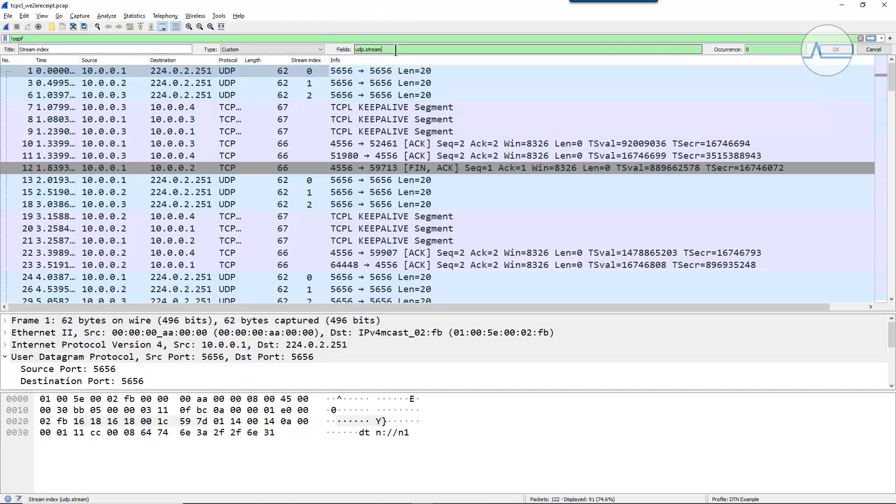
text(or tcp.stream)
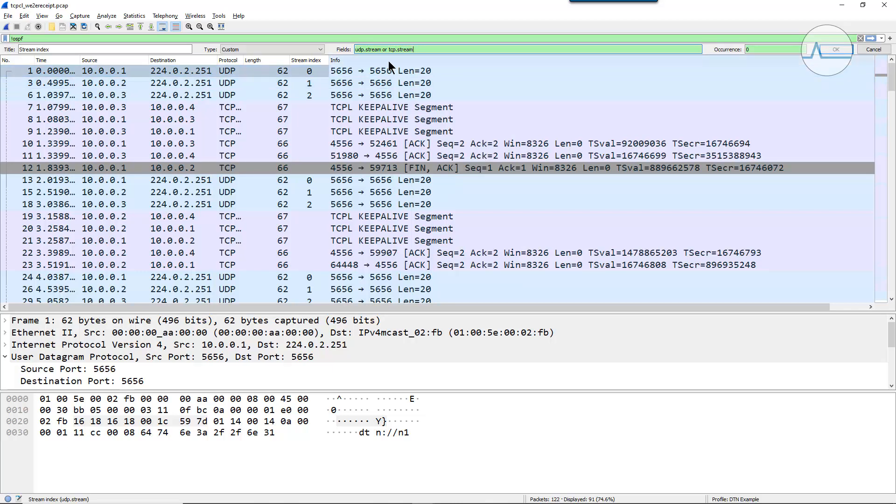
click(836, 49)
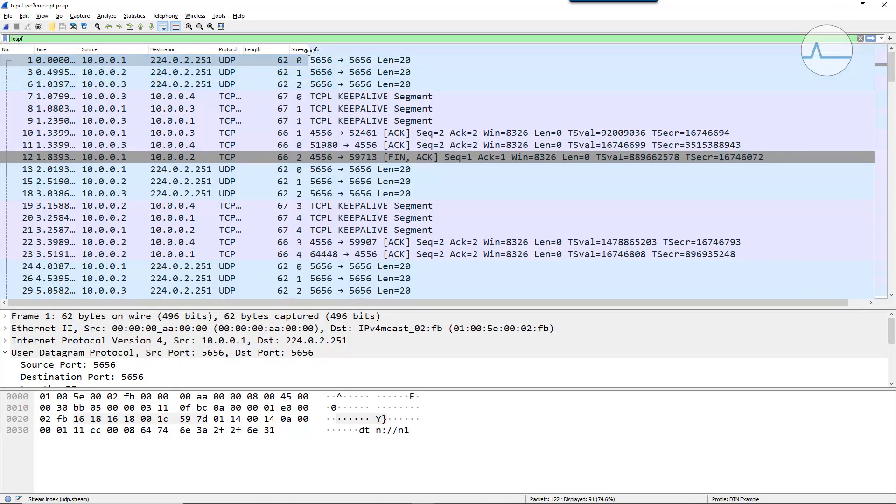
drag(309, 50, 354, 50)
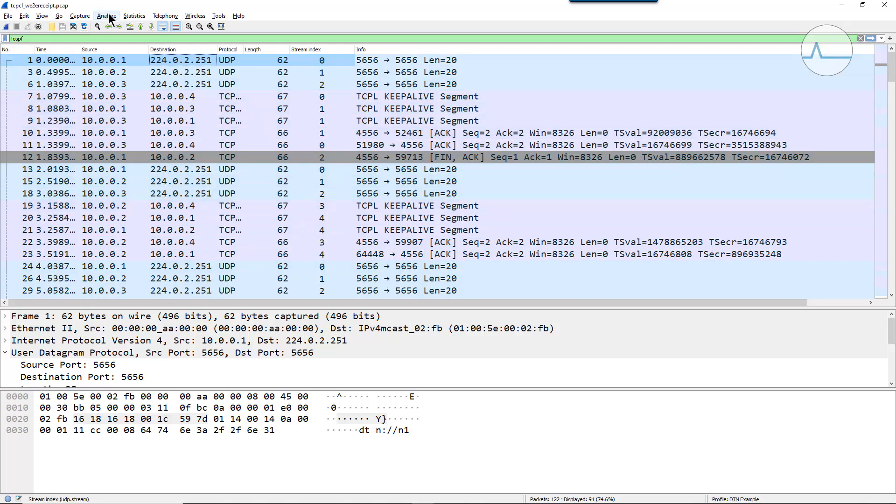
- Open the conversation statistics and sort the TCP conversations by bytes in descending order
click(133, 16)
click(146, 59)
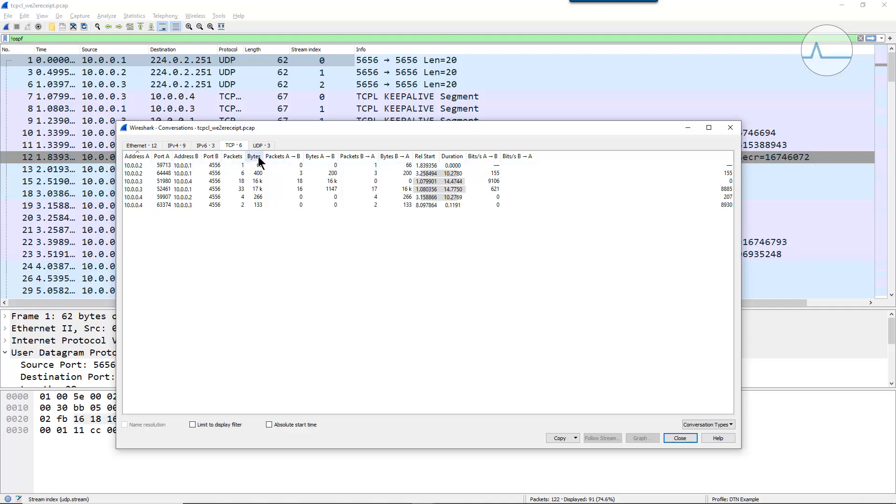
click(257, 156)
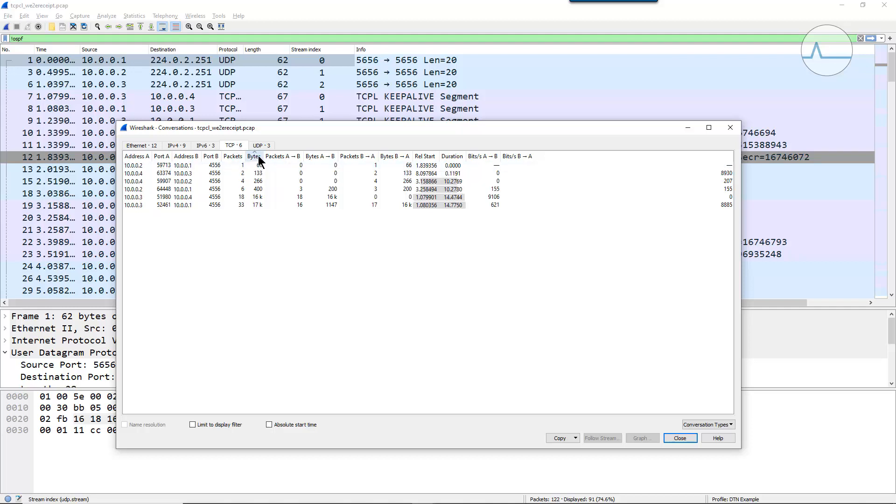
click(259, 155)
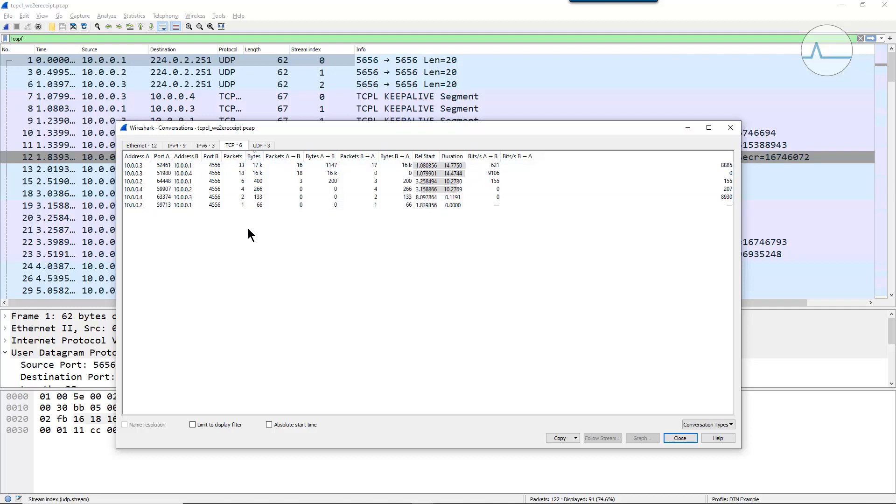
- Prepare a display filter for both directions (A ↔ B) of the TCP conversation between 10.0.0.3:52461 and 10.0.0.1:4556
click(198, 165)
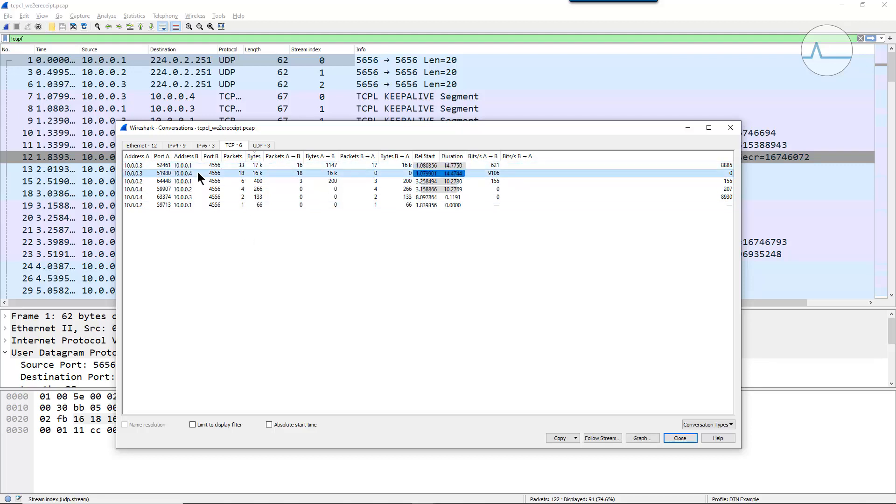
click(199, 173)
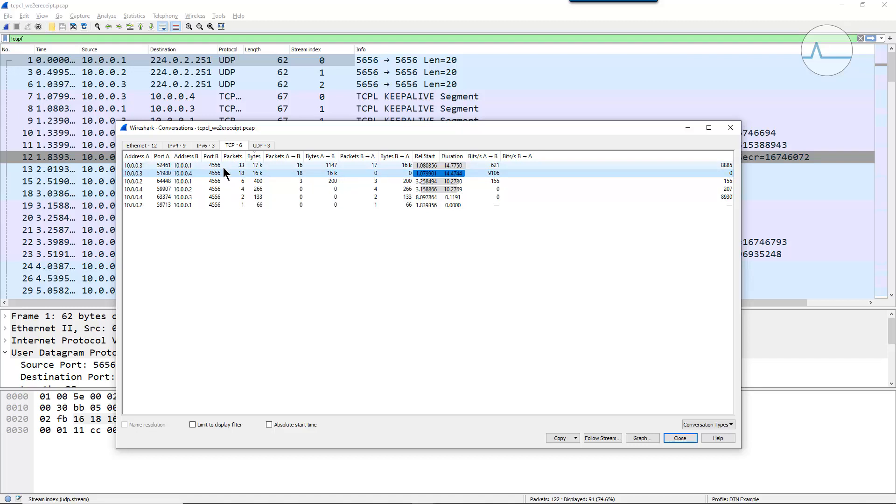
click(223, 166)
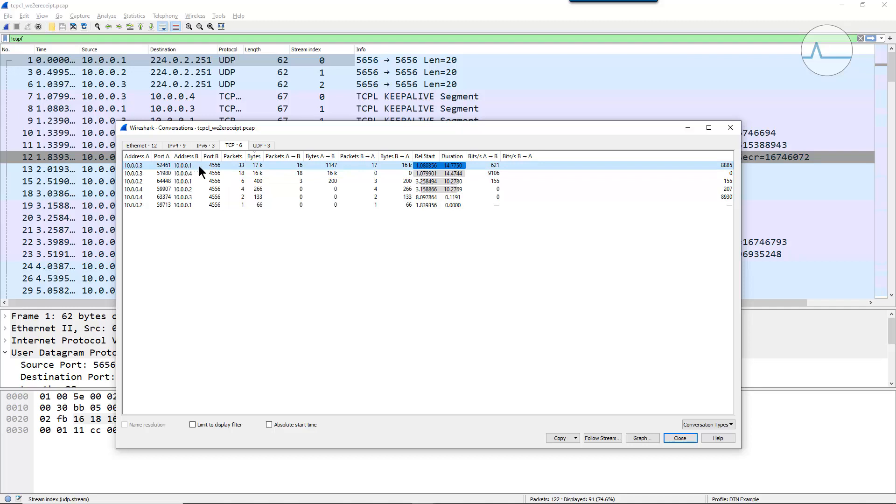
right_click(282, 164)
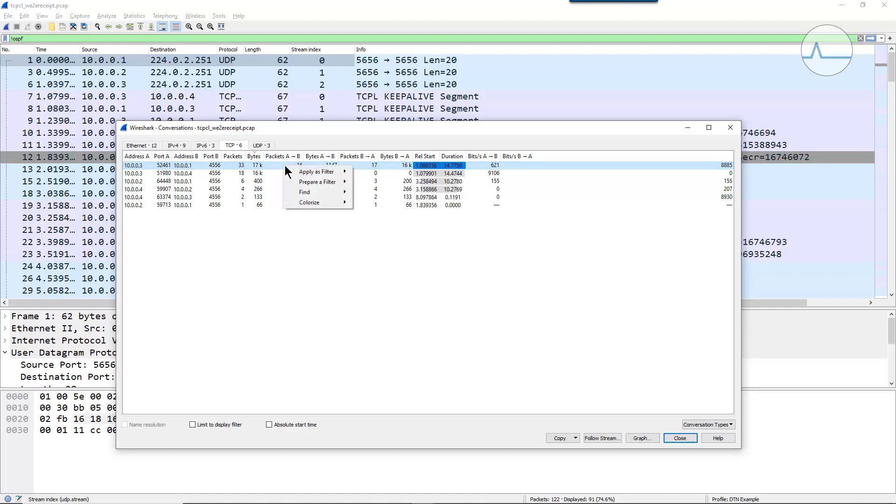
mouse_move(322, 182)
mouse_move(404, 186)
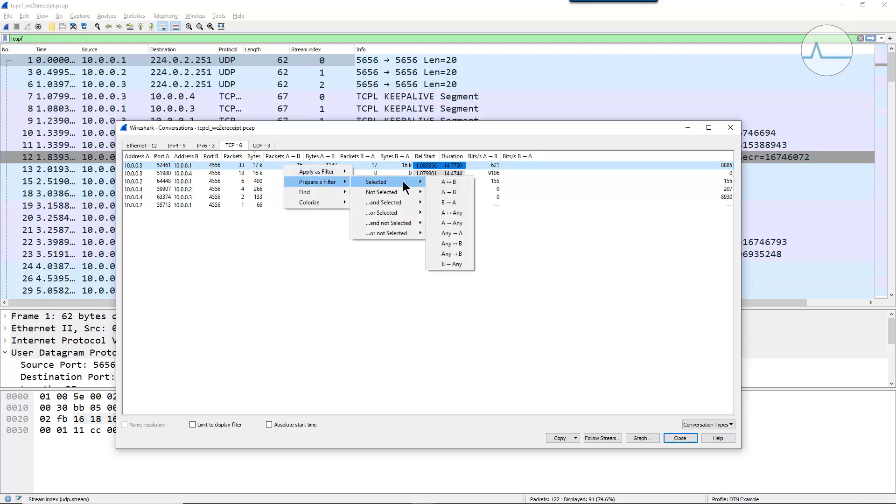
click(452, 184)
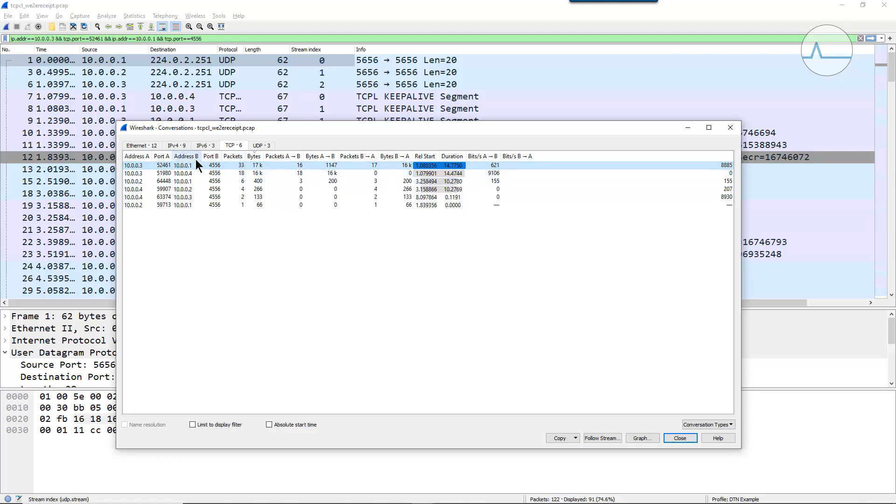
- Extend the prepared filter with an "or Selected" condition in both directions (A ↔ B) for the conversation between 10.0.0.3:51980 and 10.0.0.4:4556
click(197, 174)
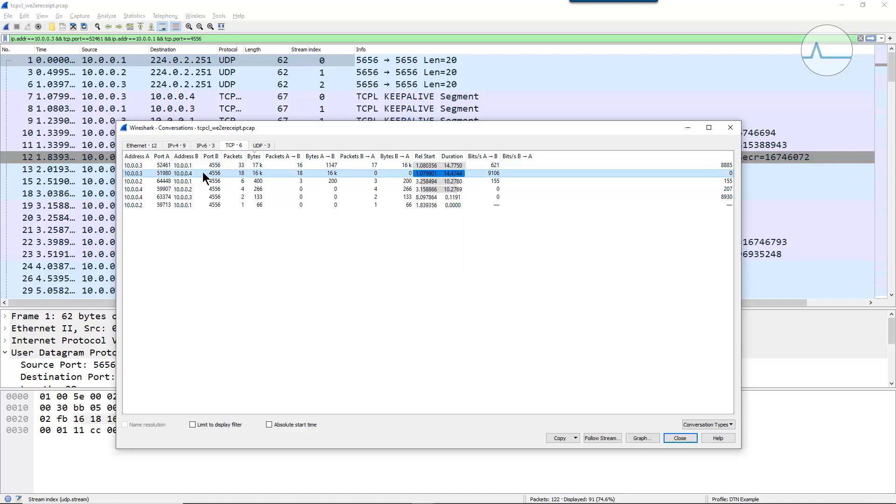
right_click(200, 172)
mouse_move(236, 194)
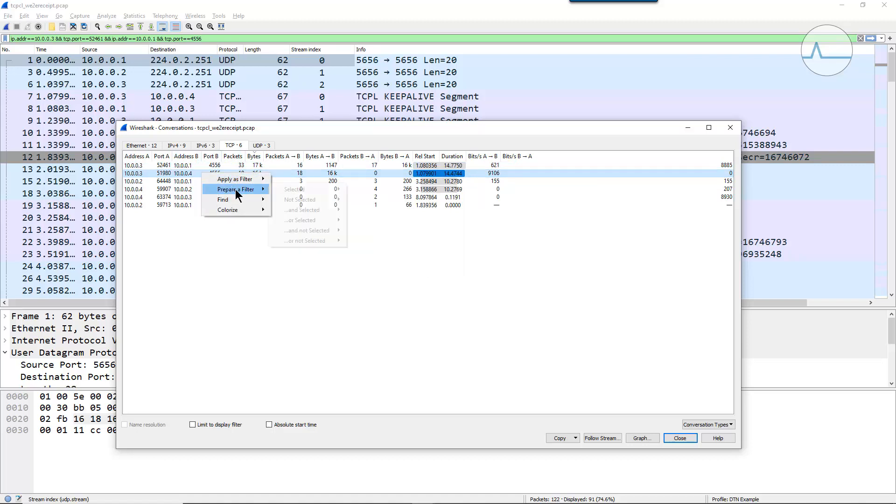
mouse_move(337, 195)
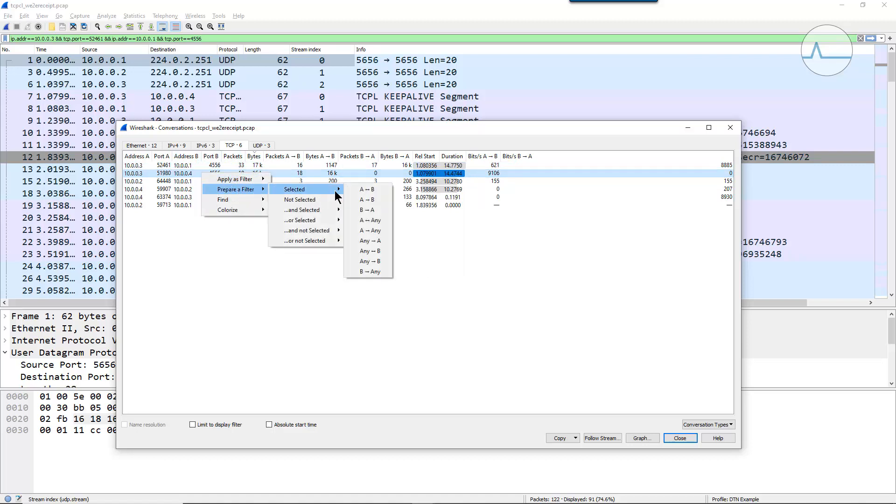
mouse_move(336, 220)
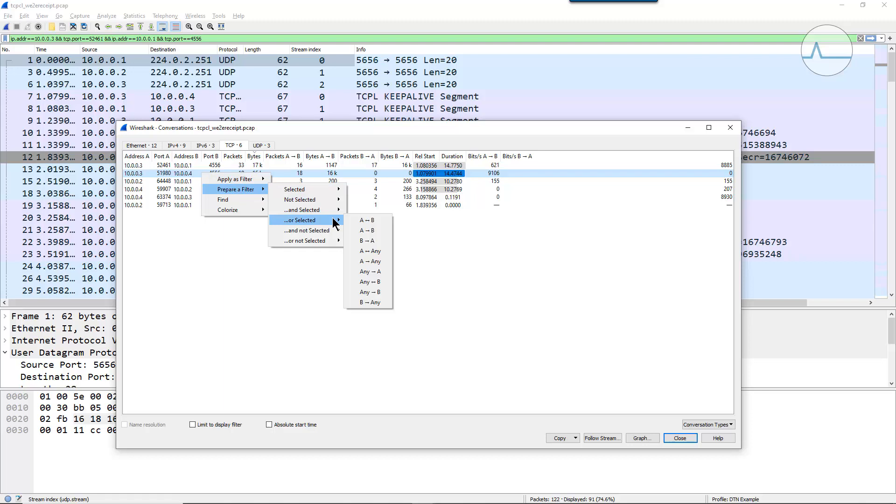
click(382, 226)
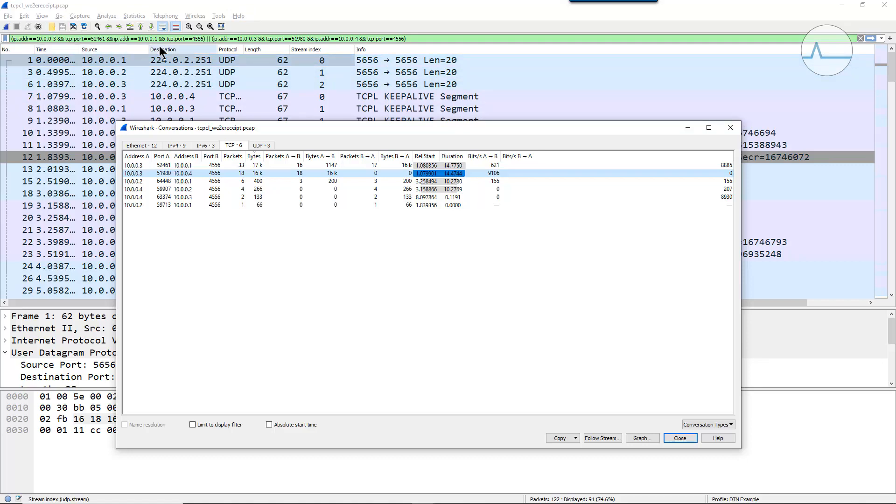
- Apply the combined conversation filter to the capture and enlarge the packet details area
click(729, 128)
click(871, 39)
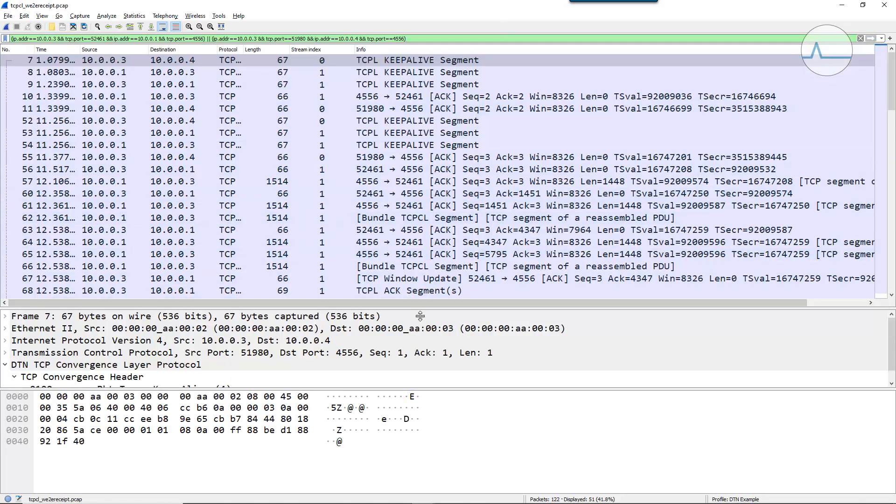
mouse_move(422, 304)
mouse_down()
mouse_move(436, 409)
mouse_move(434, 306)
mouse_up()
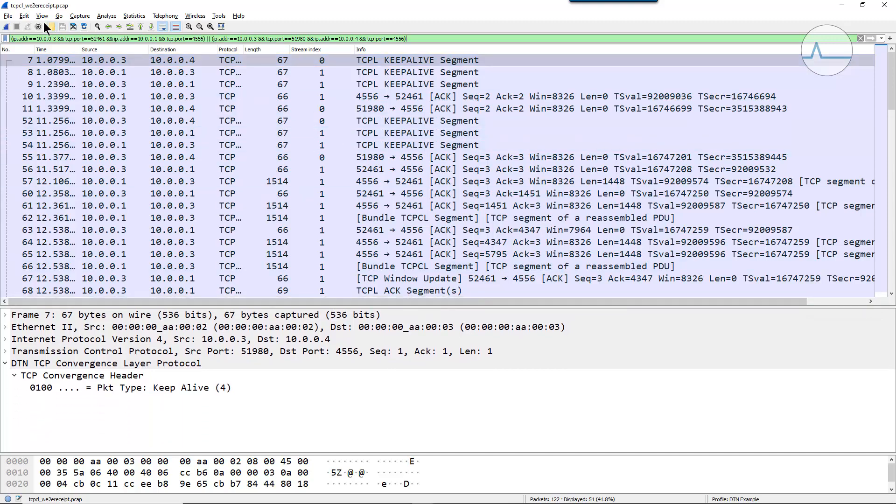
- Export all displayed packets to a new capture file named DTNexample
click(7, 16)
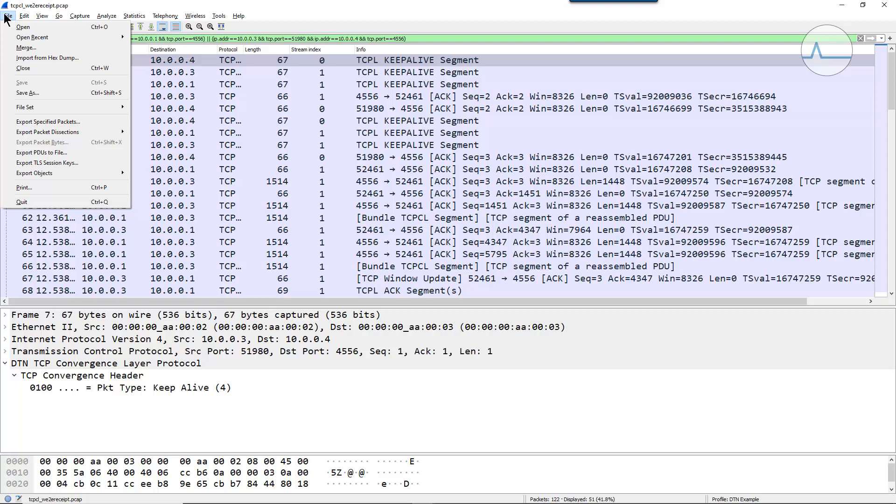
click(60, 121)
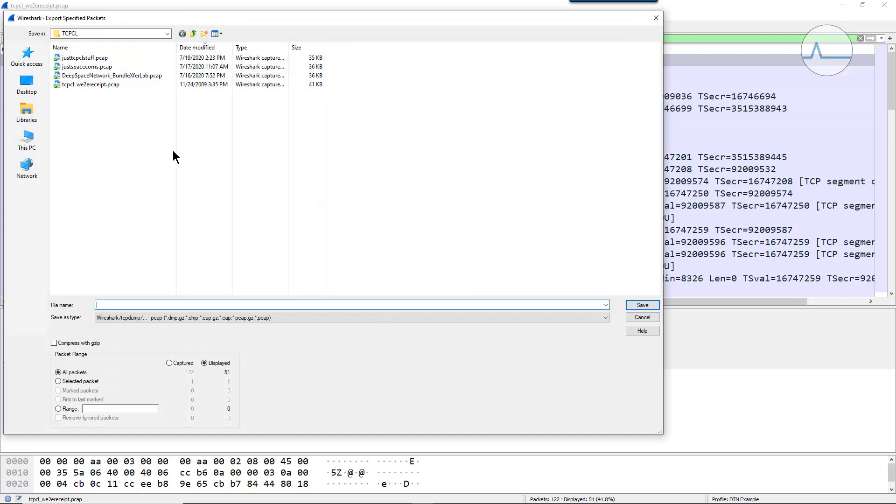
text(DTNexample)
key(Return)
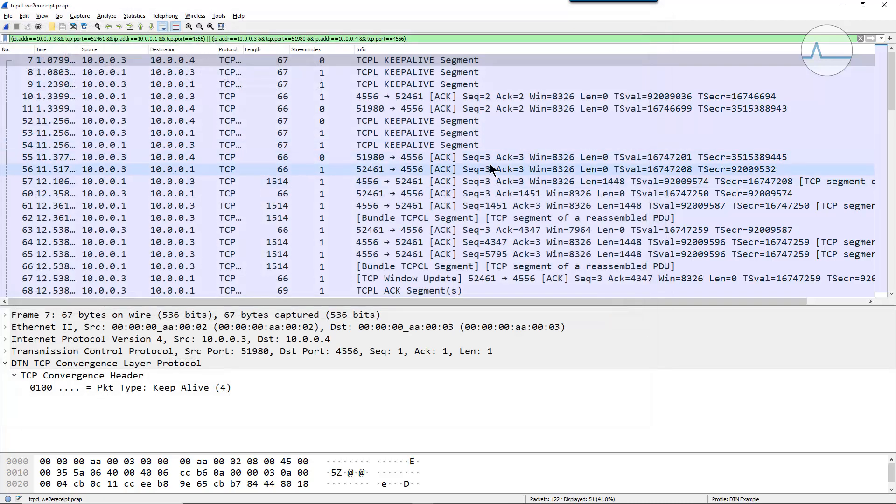
- Open the exported DTNexample.pcap capture and make the packet details area taller
click(51, 27)
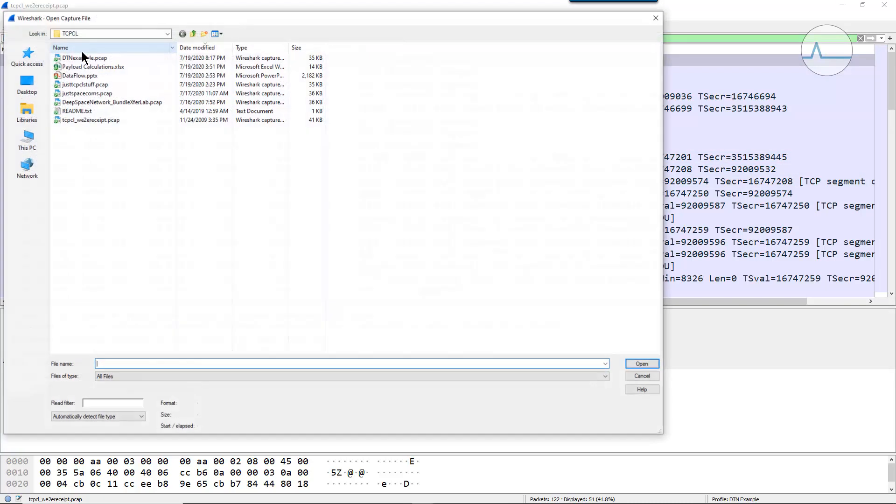
double_click(87, 61)
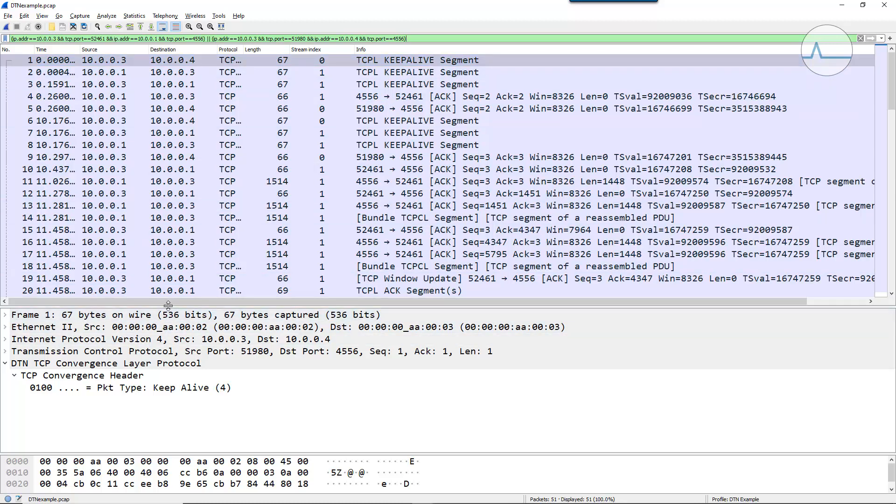
drag(165, 307, 177, 197)
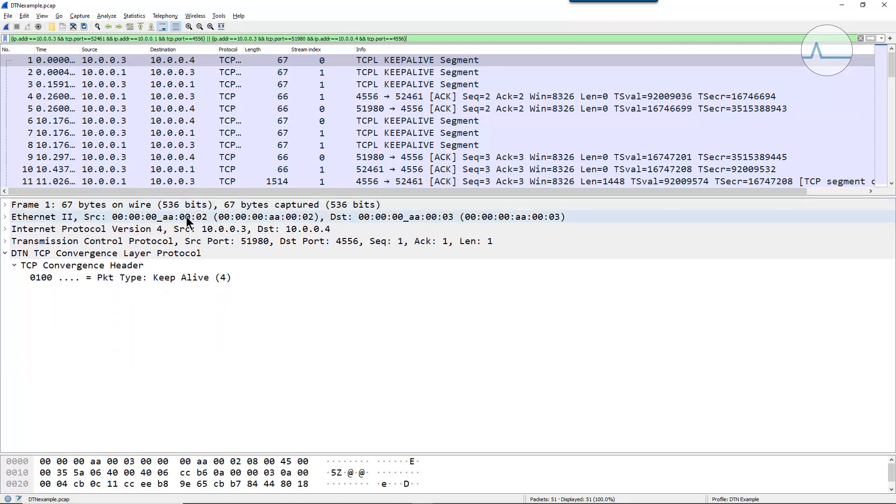
- Examine packet 1's protocol layers from Ethernet II to the packet type in the TCP Convergence Header
click(38, 218)
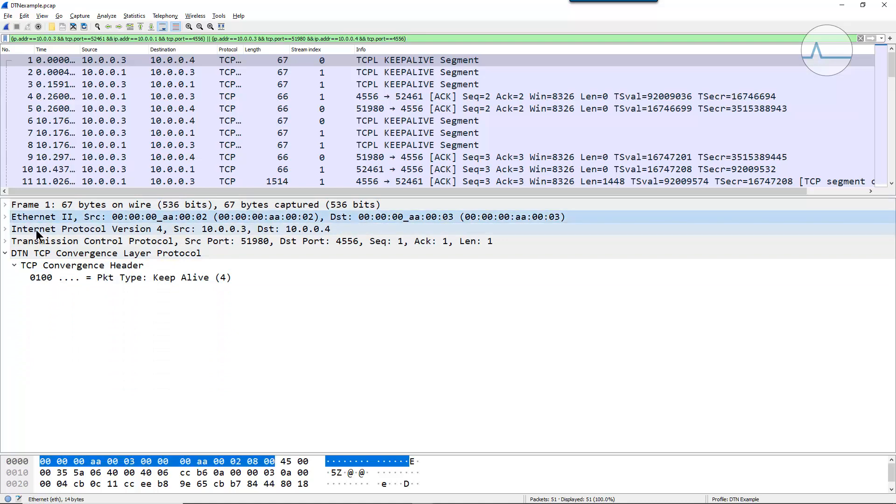
click(35, 229)
click(39, 244)
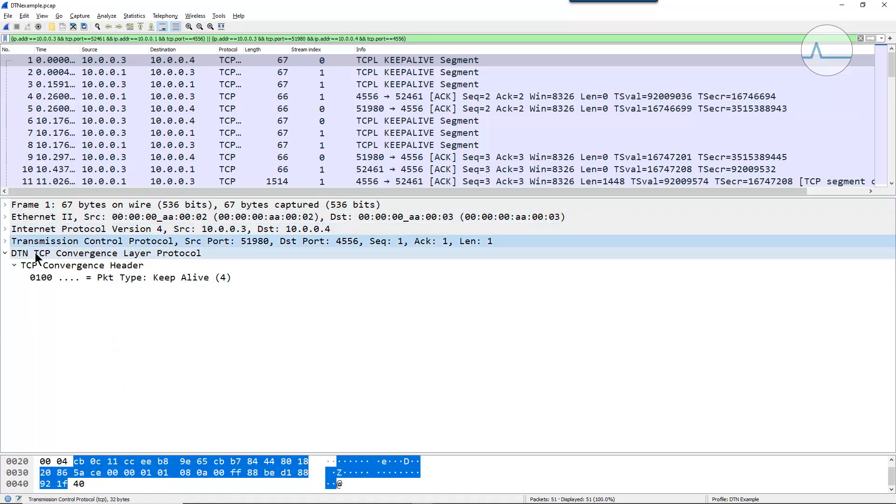
click(35, 253)
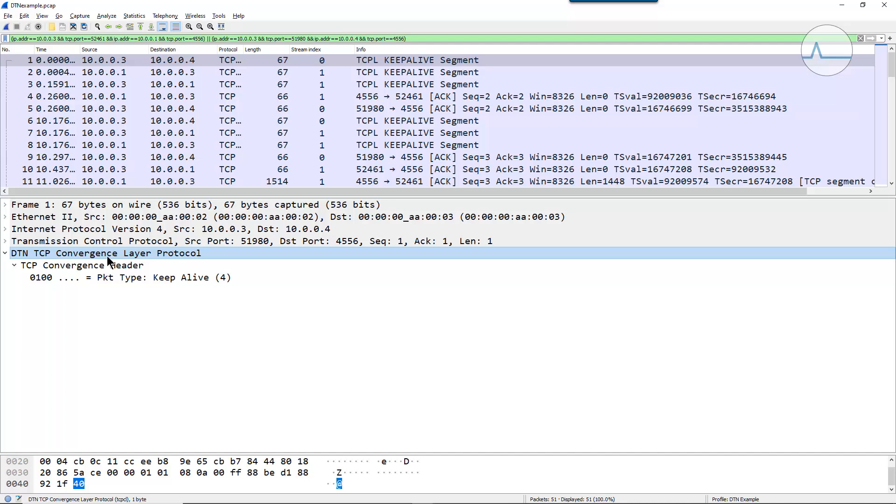
click(130, 280)
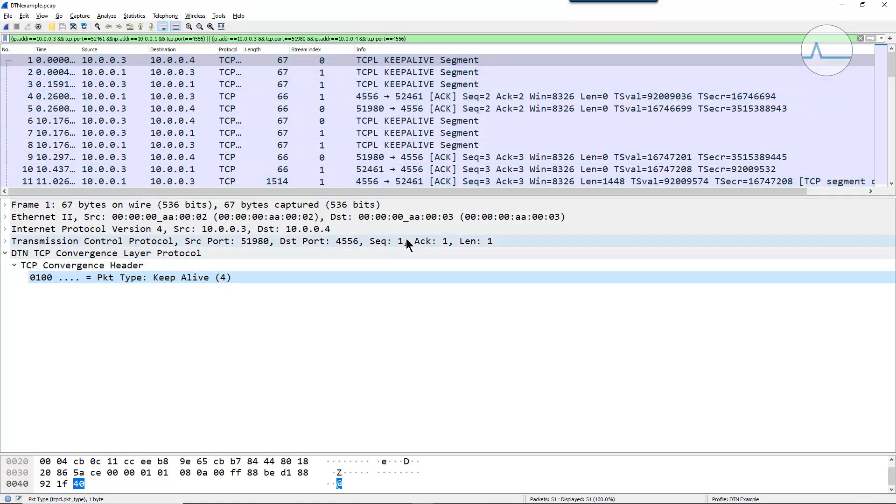
- Clear the display filter and create a coloring rule named "TCPCL Keepalive" from packet 1's Pkt Type field (tcpcl.pkt_type == 4)
click(860, 39)
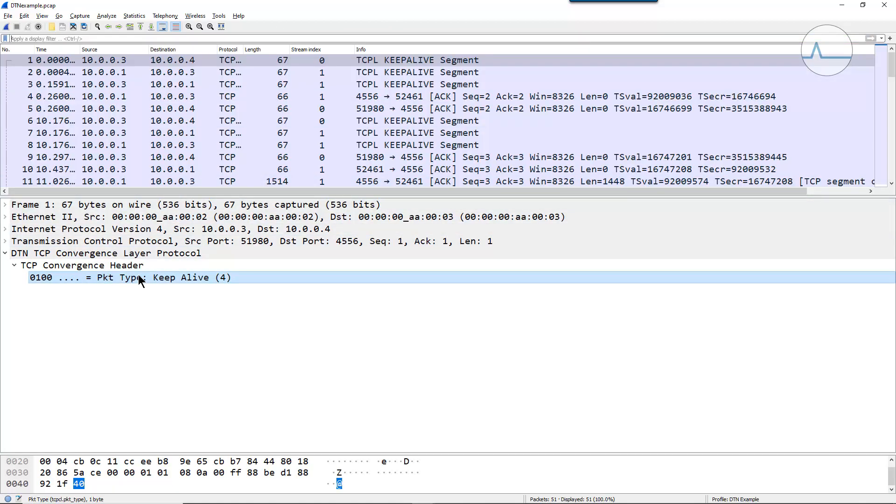
right_click(182, 277)
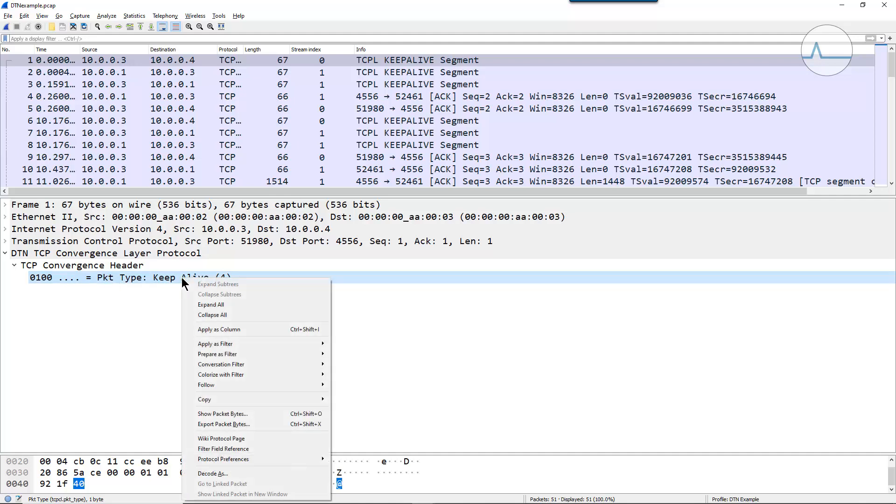
mouse_move(287, 374)
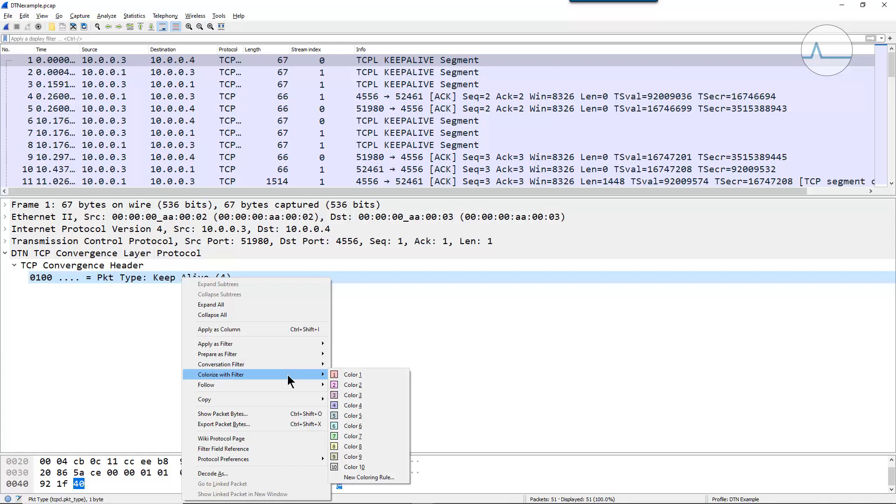
click(376, 477)
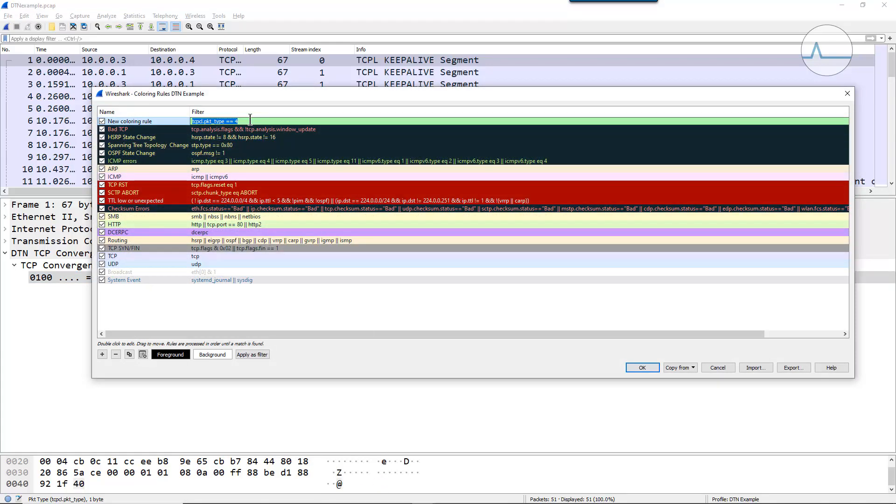
double_click(165, 119)
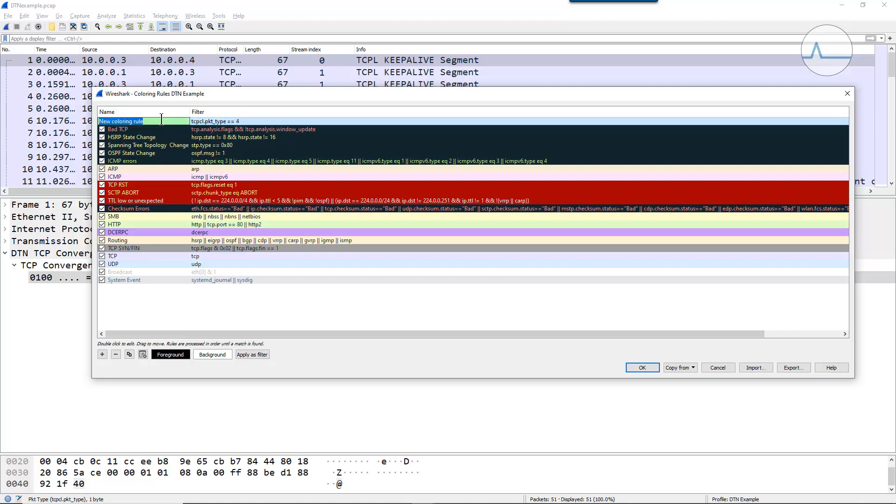
text(TCPCL )
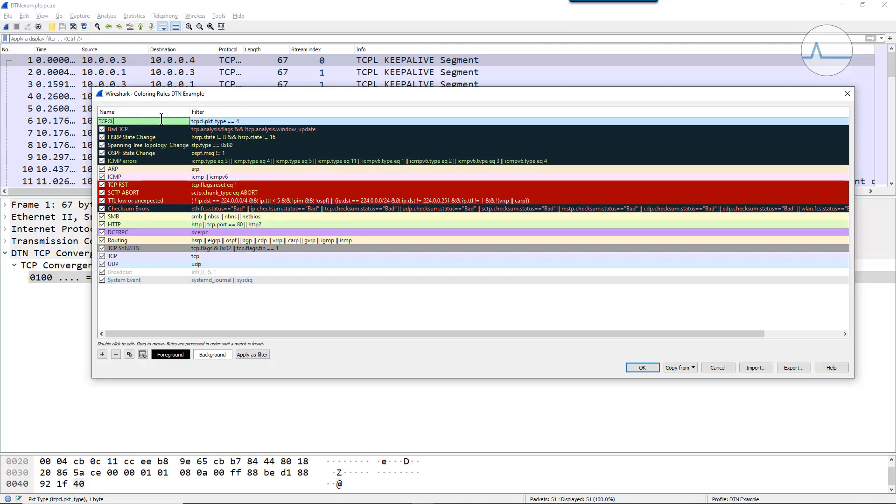
text(Keepalive)
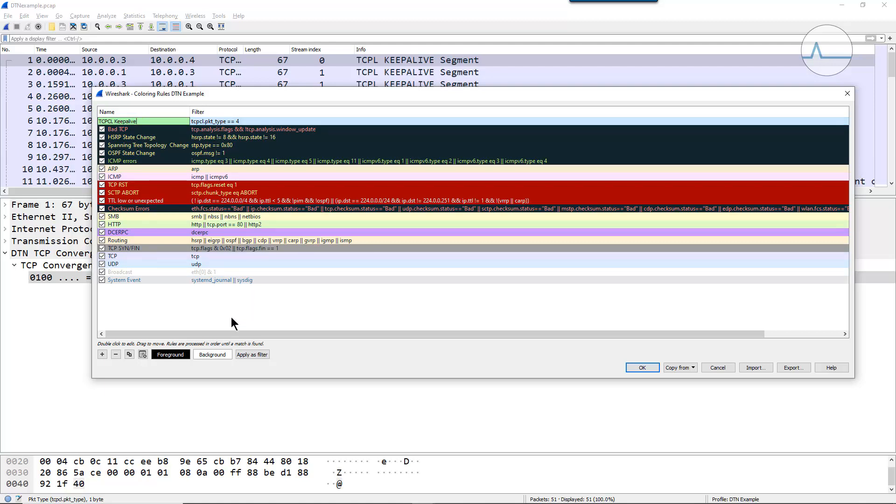
- Set the TCPCL Keepalive rule's background color to pale lavender #e0deec and save the coloring rules
click(213, 354)
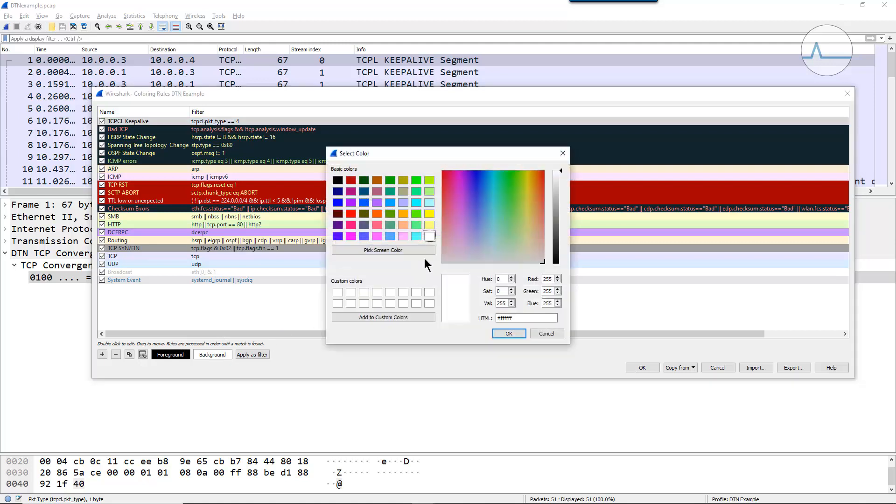
click(501, 253)
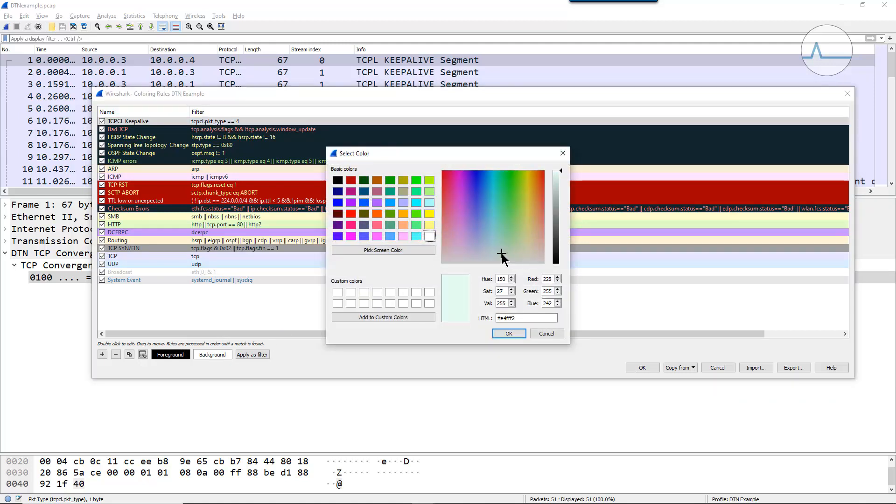
click(485, 259)
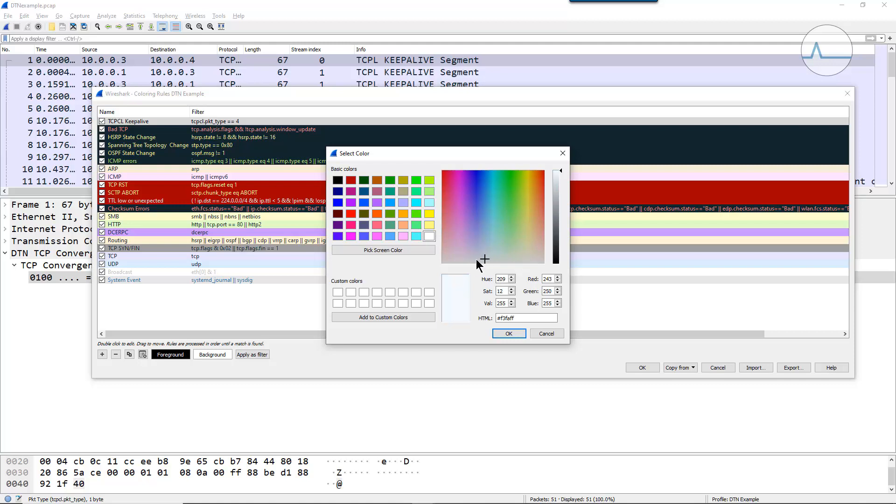
click(473, 258)
click(557, 190)
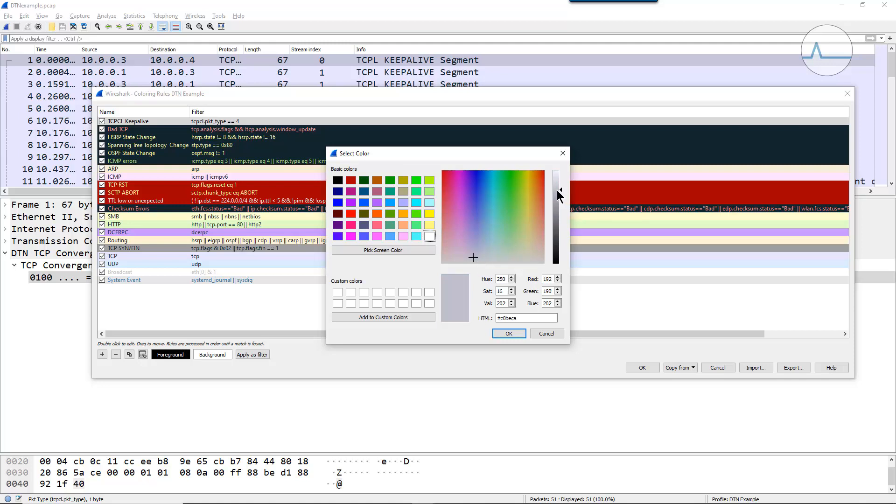
click(506, 333)
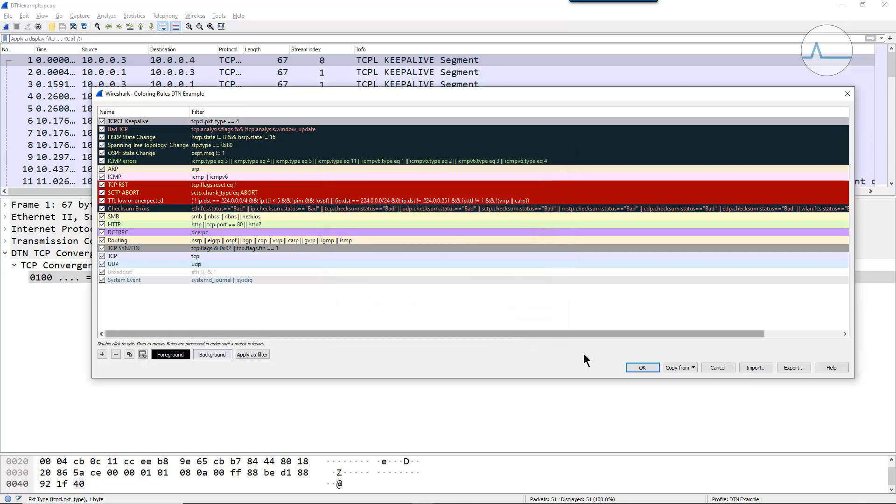
click(636, 366)
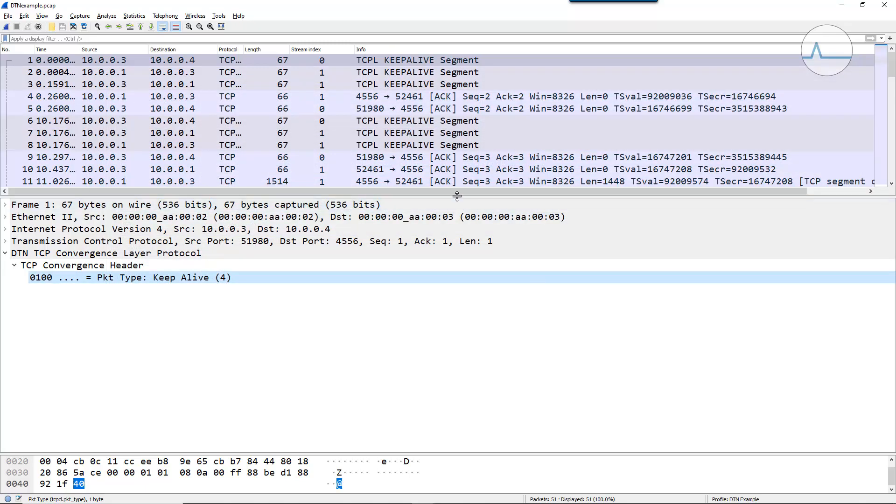
- Make the packet list taller and widen the Protocol column to fit the full protocol names
drag(455, 199, 461, 351)
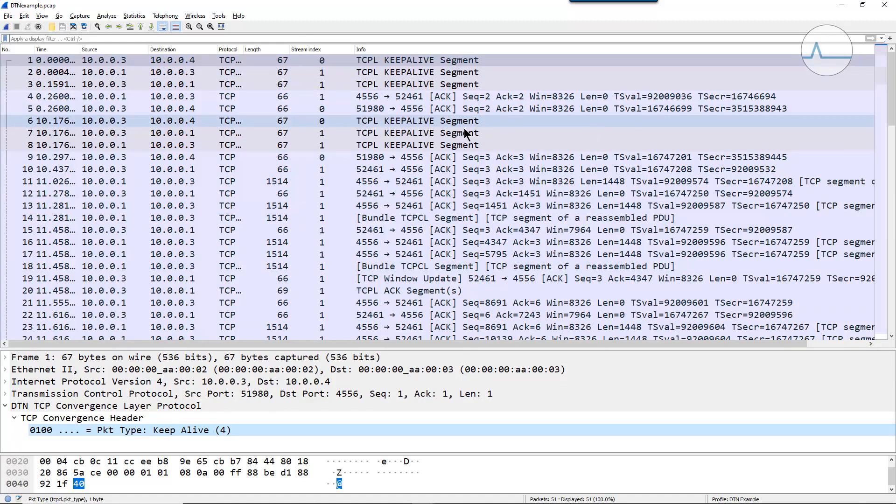
scroll(428, 242, down, 10)
scroll(428, 243, up, 10)
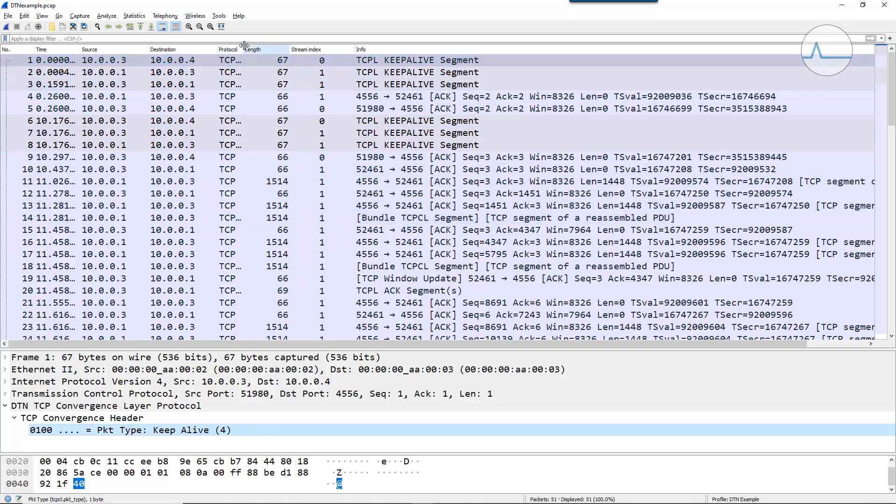
drag(244, 46, 261, 45)
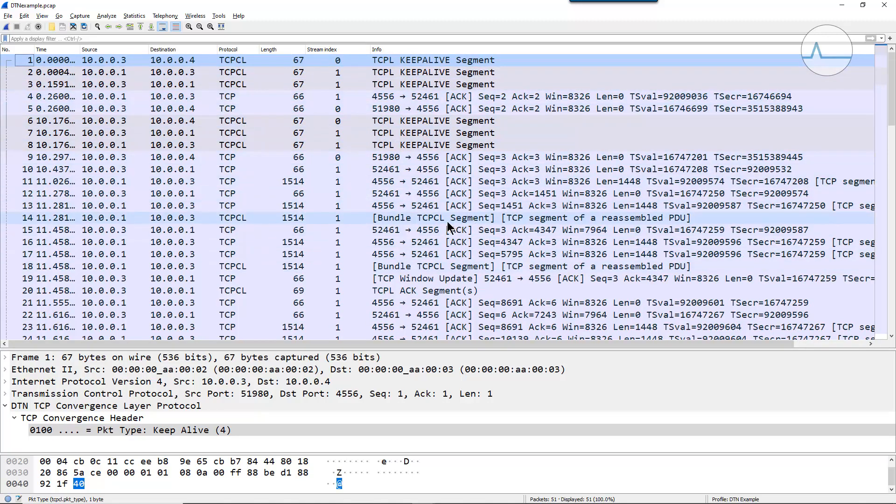
- Select packet 14, the first bundle TCPCL segment, and enlarge the packet details area to examine its TCP Convergence Header
click(391, 220)
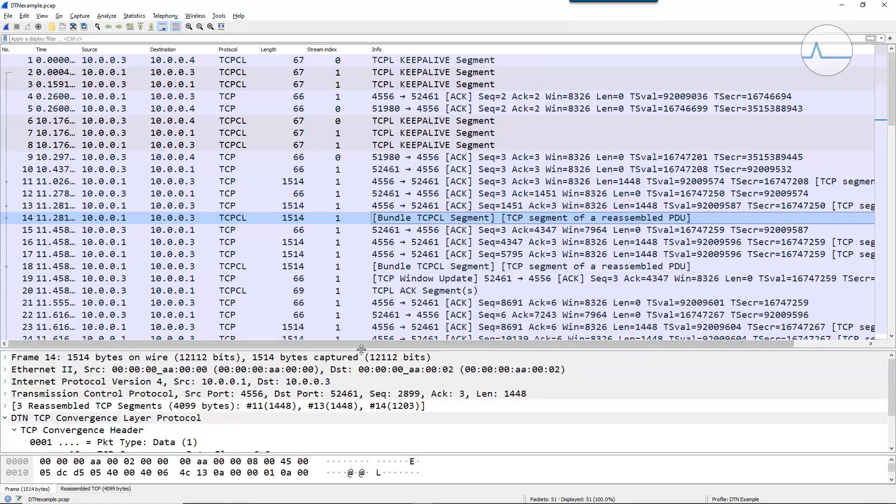
drag(362, 347, 372, 229)
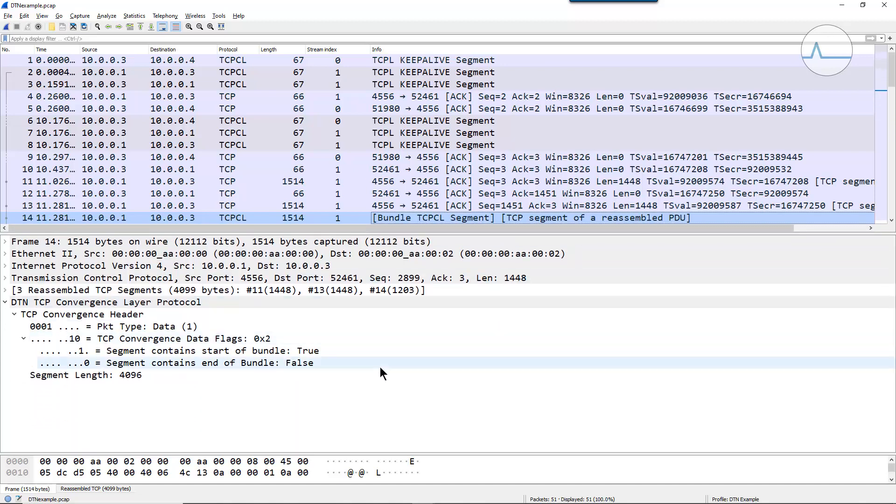
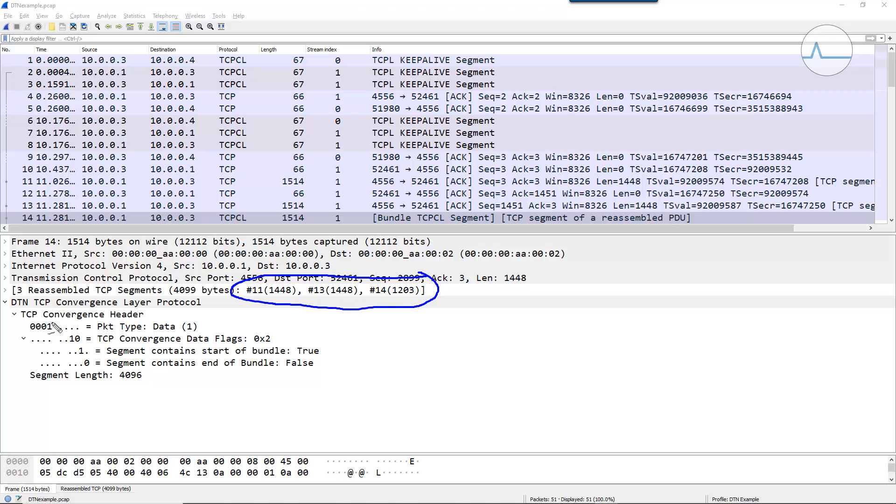
- Mark the Pkt Type, start and end of bundle flags, and Segment Length in packet 14's TCP Convergence Header, and clear the annotations
mouse_move(50, 324)
mouse_down()
mouse_move(24, 324)
mouse_move(46, 332)
mouse_move(57, 328)
mouse_move(51, 324)
mouse_up()
mouse_move(28, 348)
mouse_down()
mouse_move(37, 349)
mouse_move(28, 370)
mouse_up()
drag(75, 357, 92, 355)
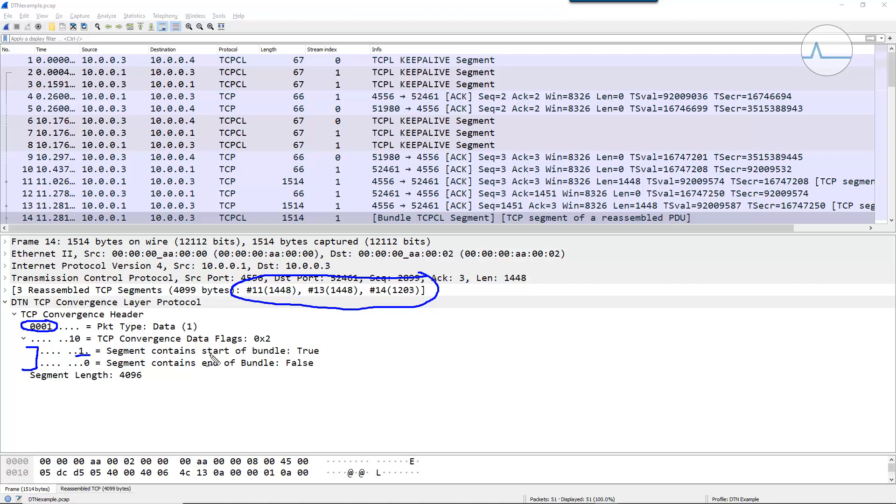
drag(79, 370, 97, 368)
drag(86, 385, 147, 386)
mouse_move(146, 387)
mouse_down()
mouse_move(149, 371)
mouse_move(23, 369)
mouse_move(33, 388)
mouse_move(107, 393)
mouse_up()
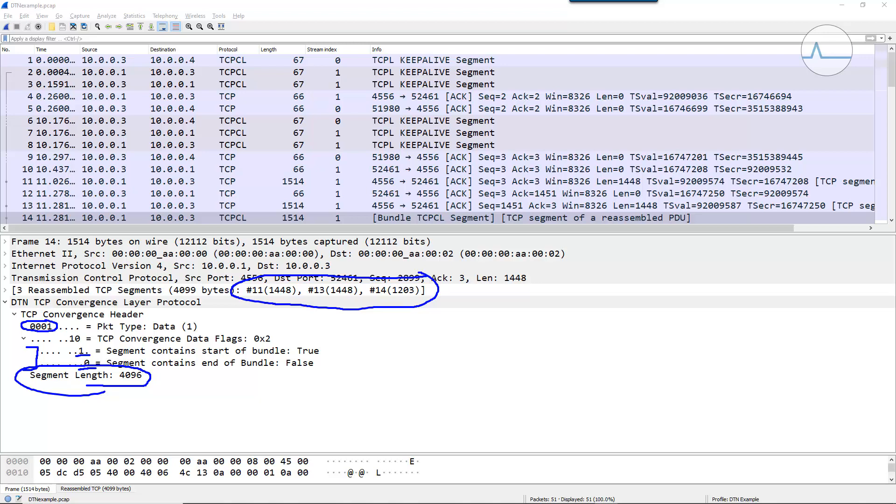
key(Escape)
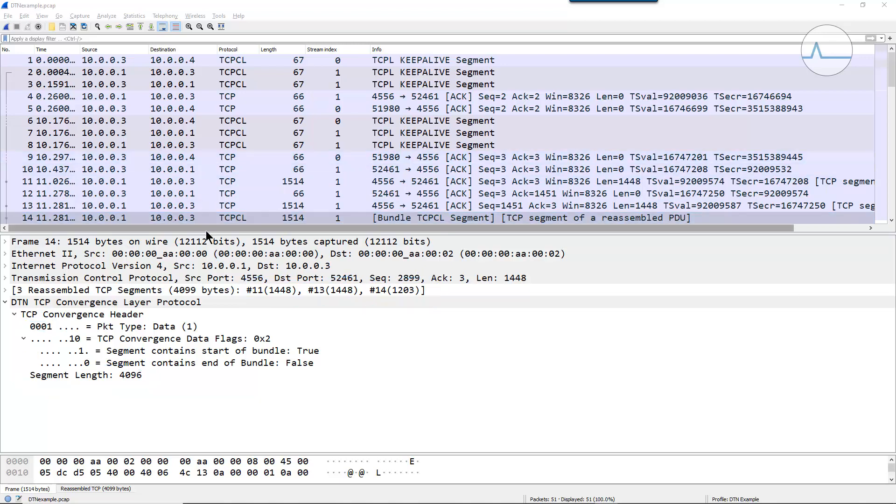
- Add packet 14's Pkt Type field as a packet list column and widen it to fit its values
drag(202, 230, 201, 270)
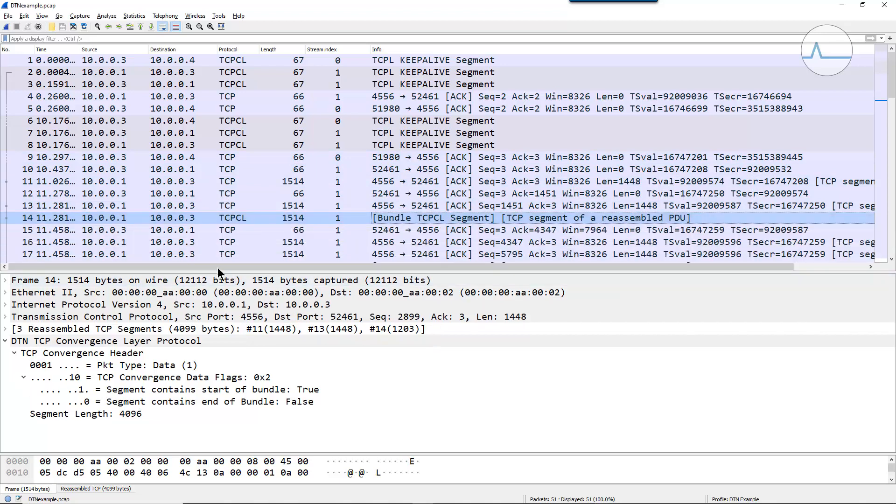
click(146, 365)
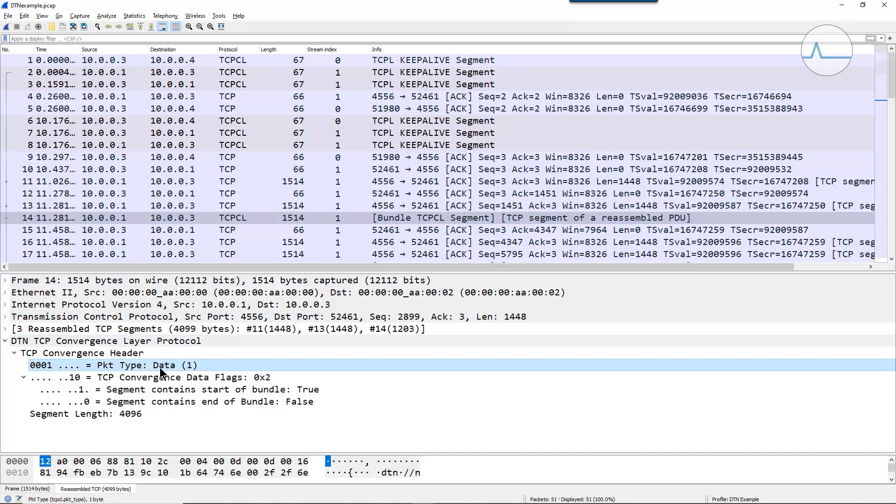
right_click(122, 364)
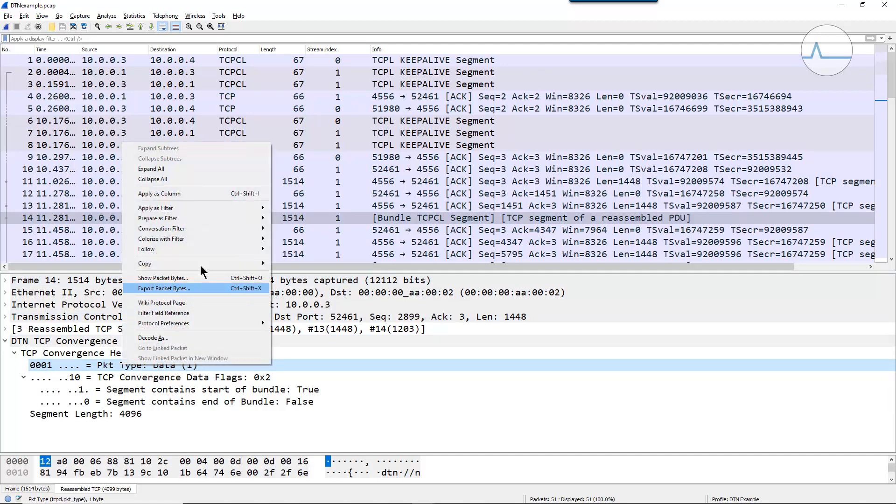
click(193, 195)
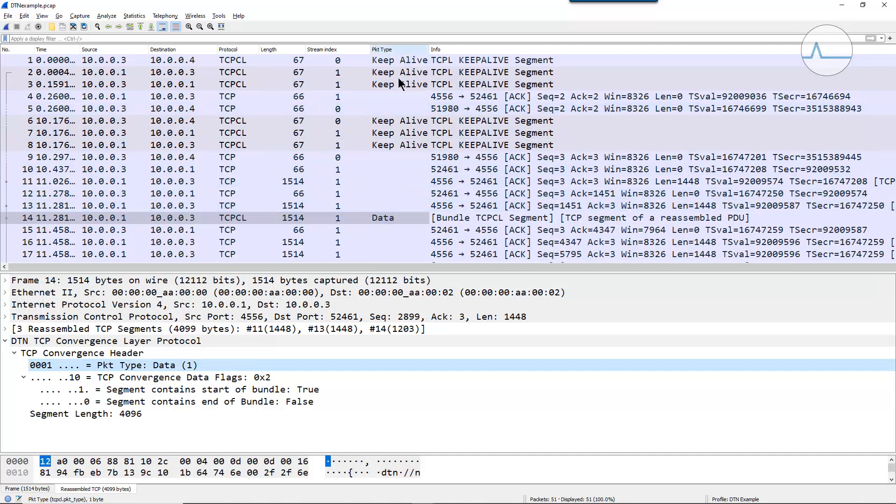
drag(430, 50, 442, 50)
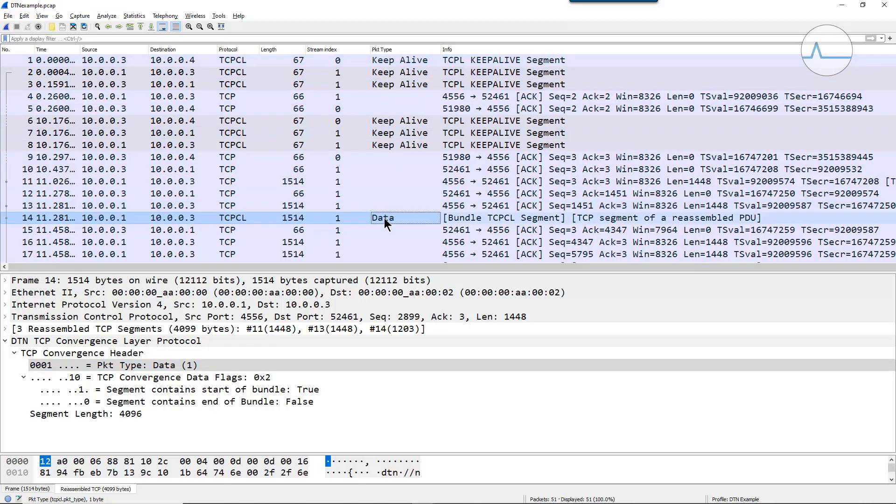
- Add the "Segment contains start of bundle" field as a packet list column and center its values
click(208, 392)
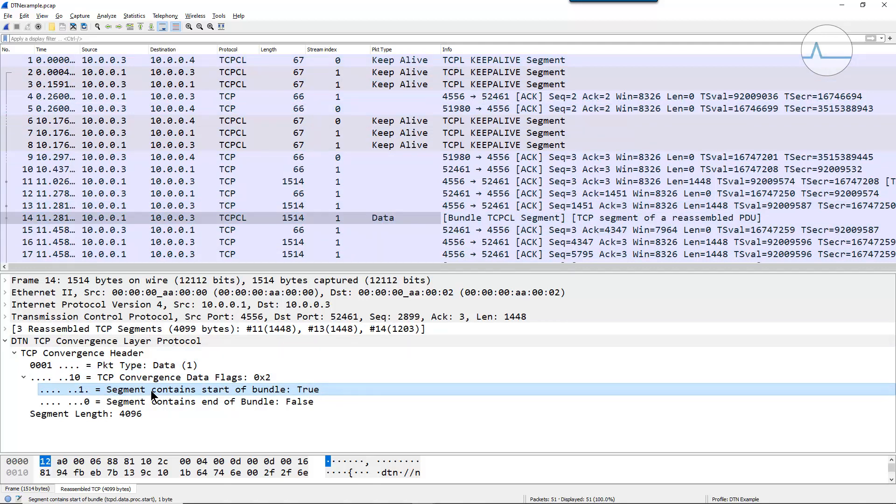
right_click(142, 388)
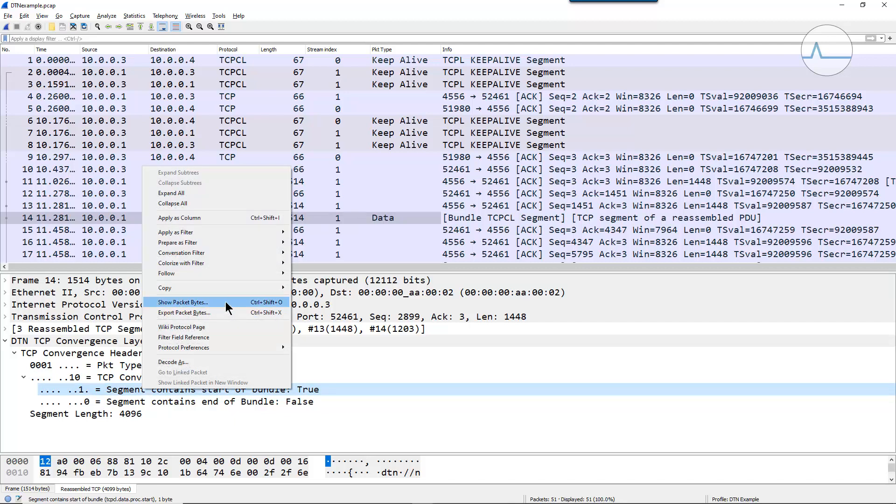
mouse_move(224, 234)
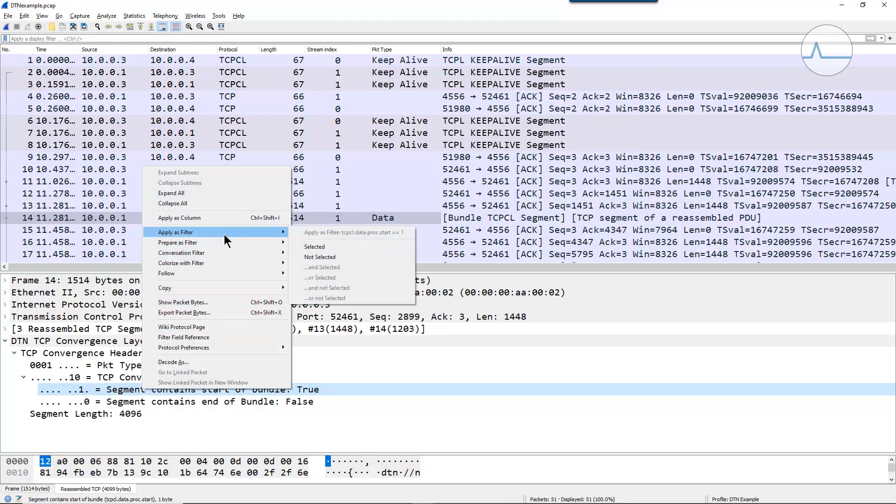
click(230, 218)
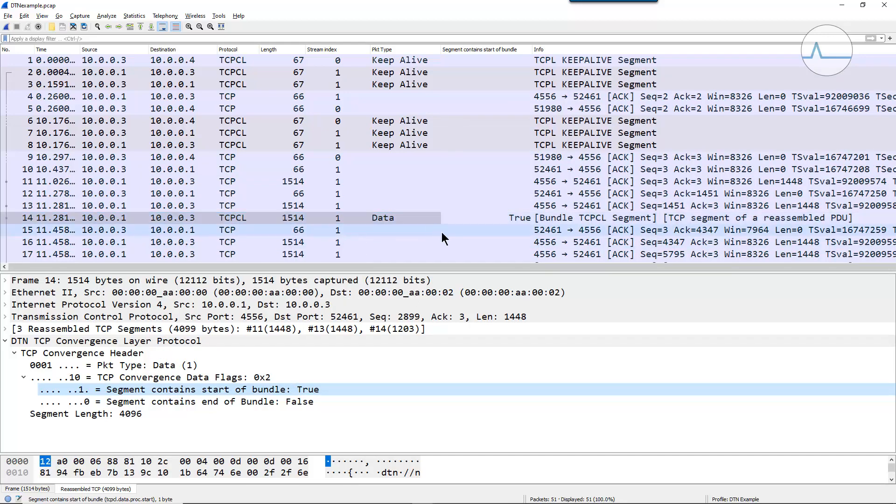
right_click(463, 49)
click(477, 67)
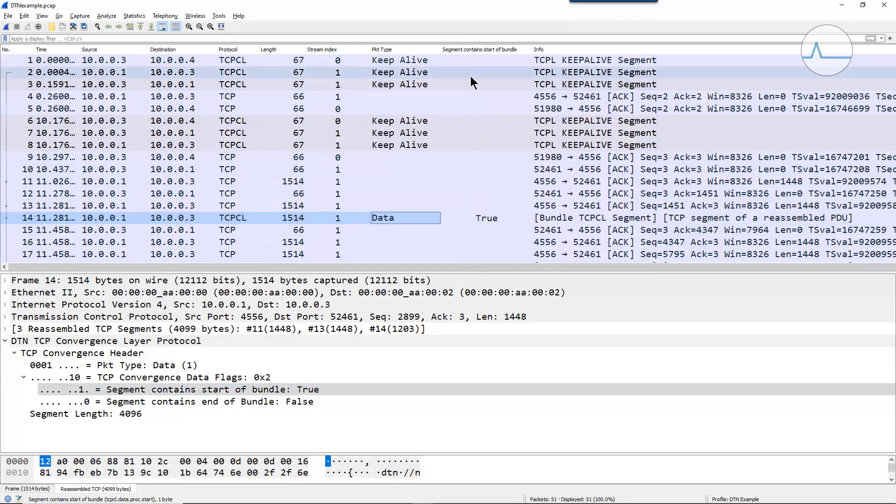
- Add the "Segment contains end of Bundle" field as a packet list column and center its values
click(177, 400)
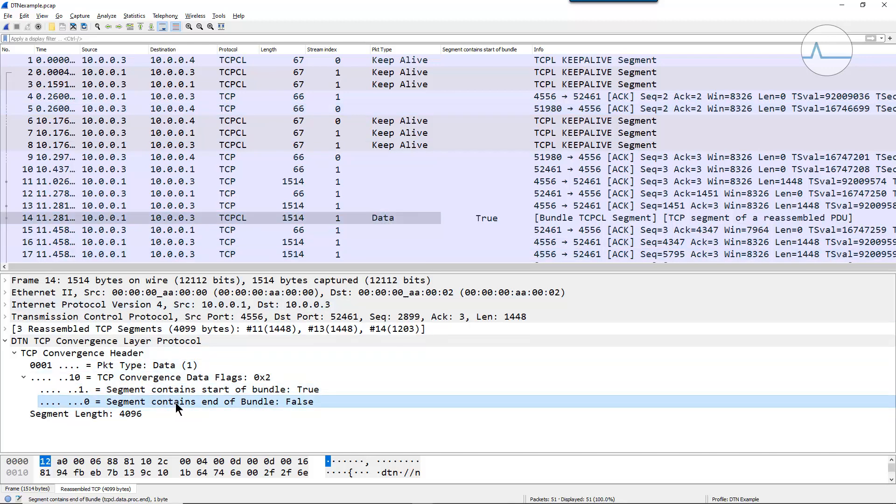
right_click(223, 401)
click(276, 230)
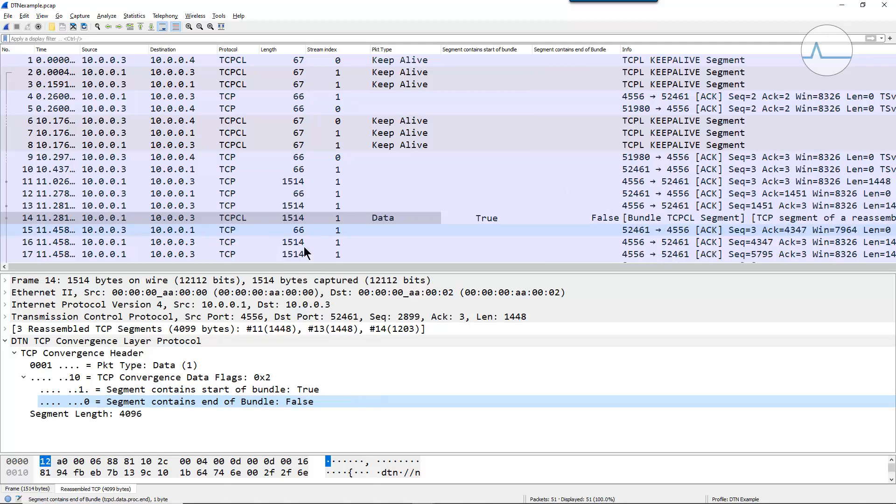
right_click(565, 48)
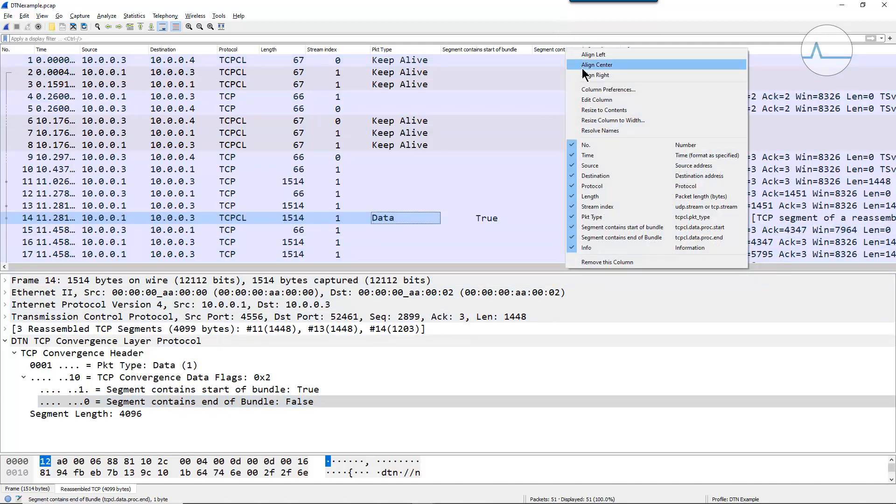
click(582, 65)
- Enlarge the packet list and review the Pkt Type and start and end of bundle columns across the TCPCL segments
drag(486, 274, 485, 393)
scroll(894, 149, down, 1)
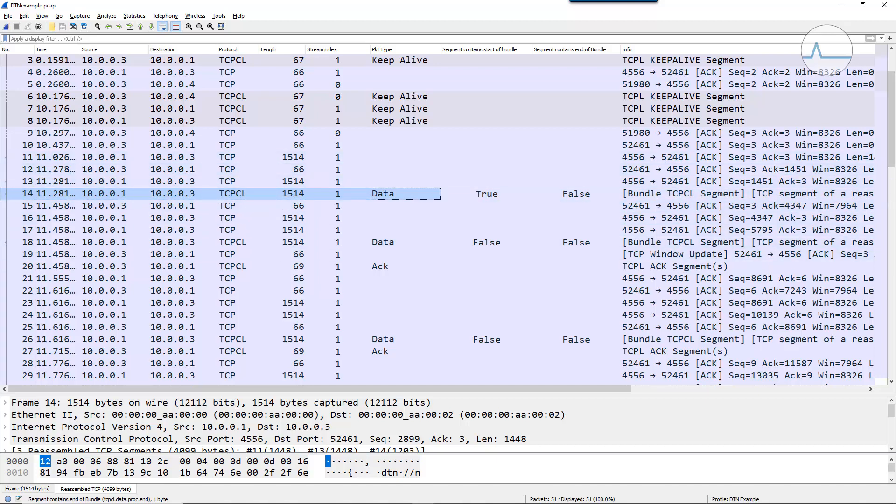
drag(892, 161, 894, 241)
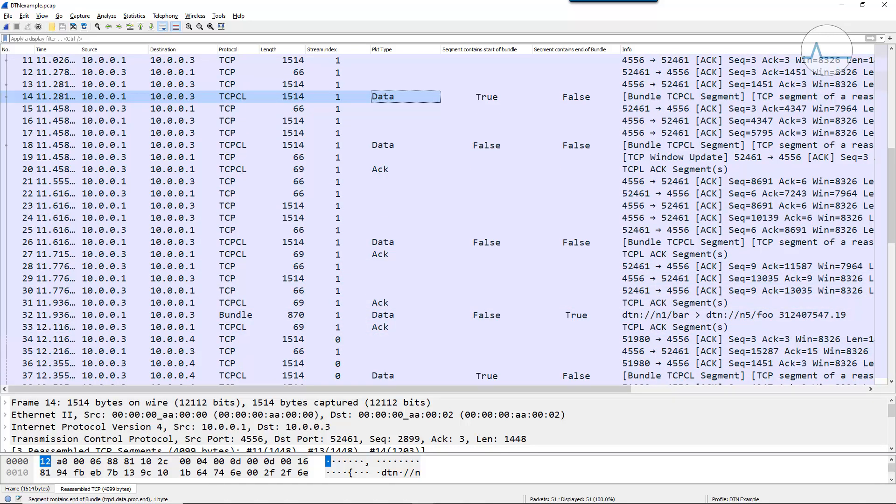
drag(894, 235, 894, 158)
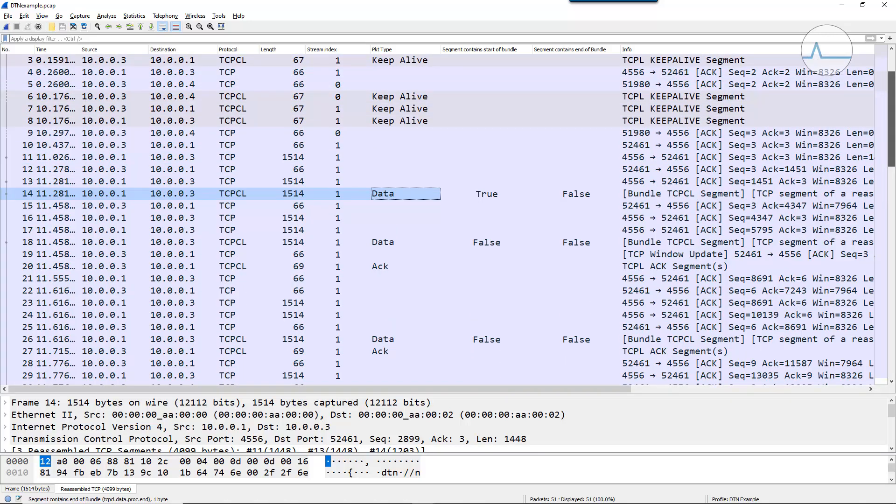
drag(894, 158, 894, 140)
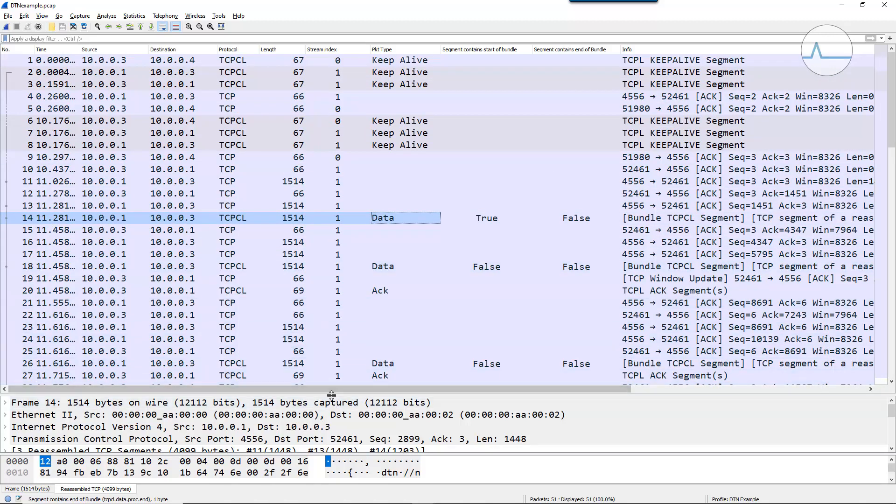
- Create a coloring rule named "Start of Bundle" from packet 14's "Segment contains start of bundle" field (tcpcl.data.proc.start == 1)
drag(334, 391, 343, 241)
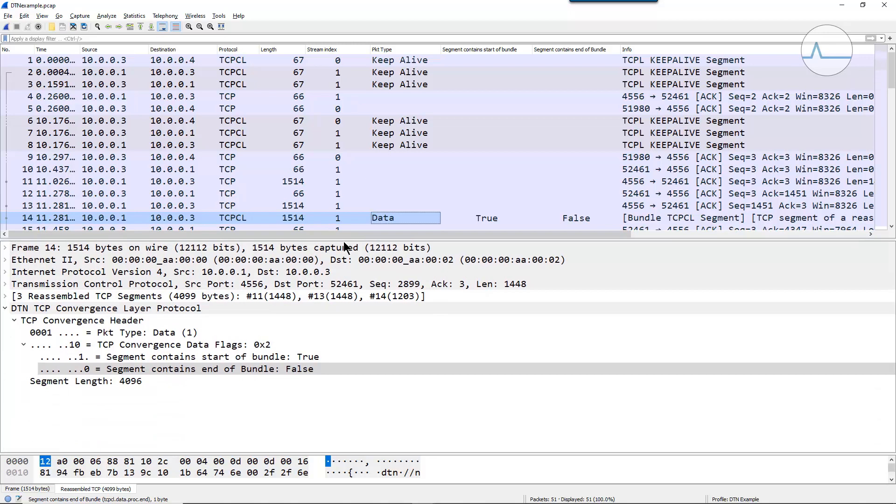
click(237, 357)
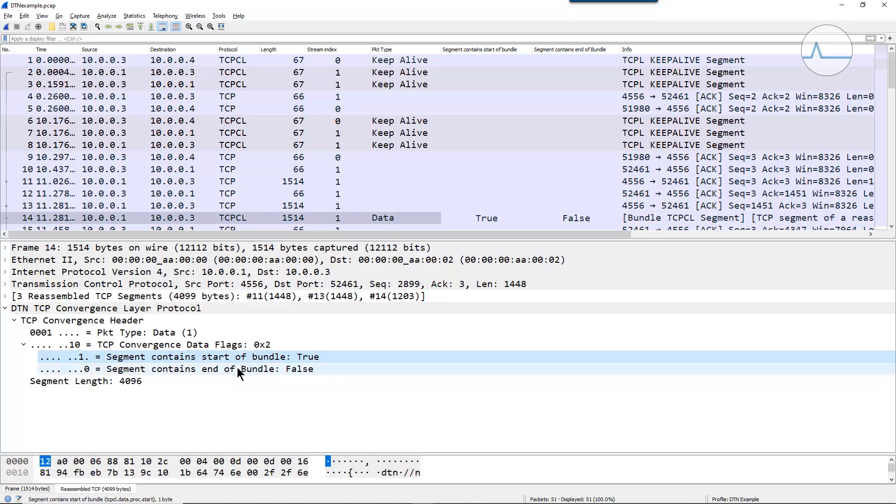
right_click(159, 355)
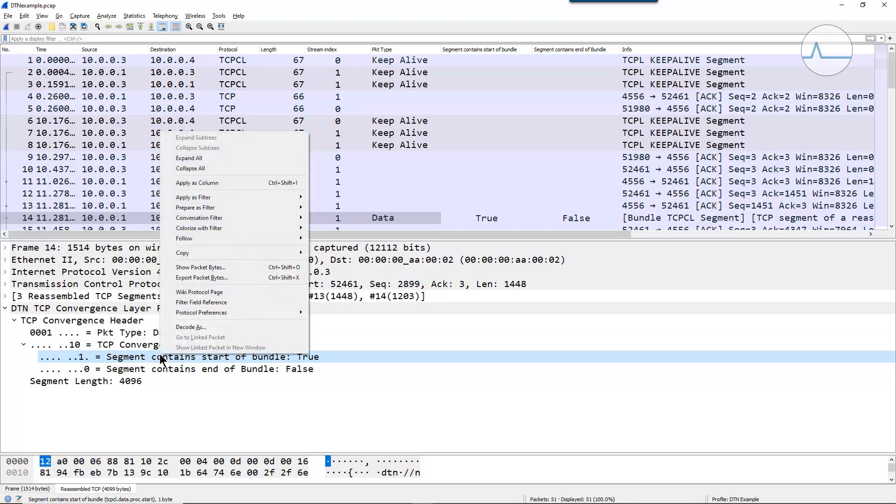
mouse_move(268, 228)
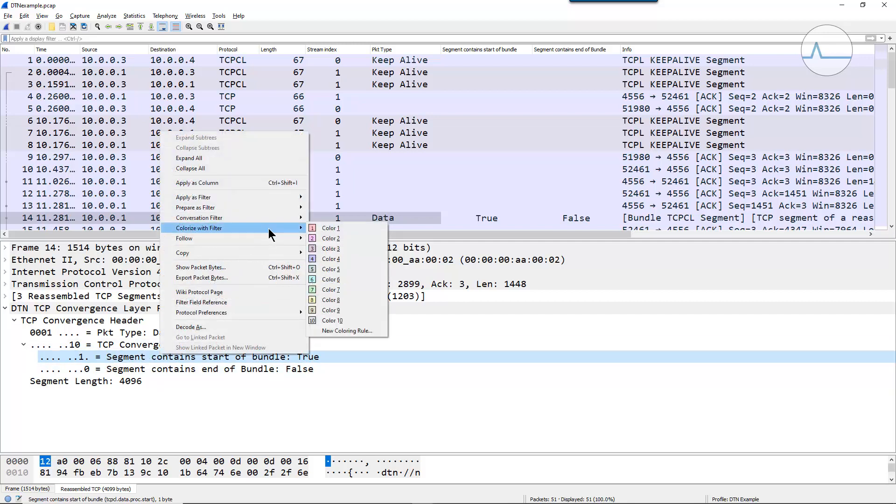
click(346, 329)
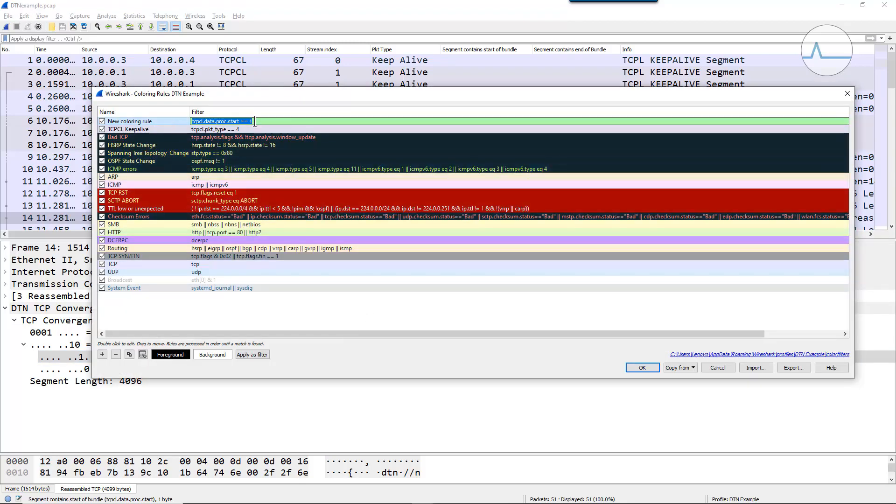
double_click(154, 121)
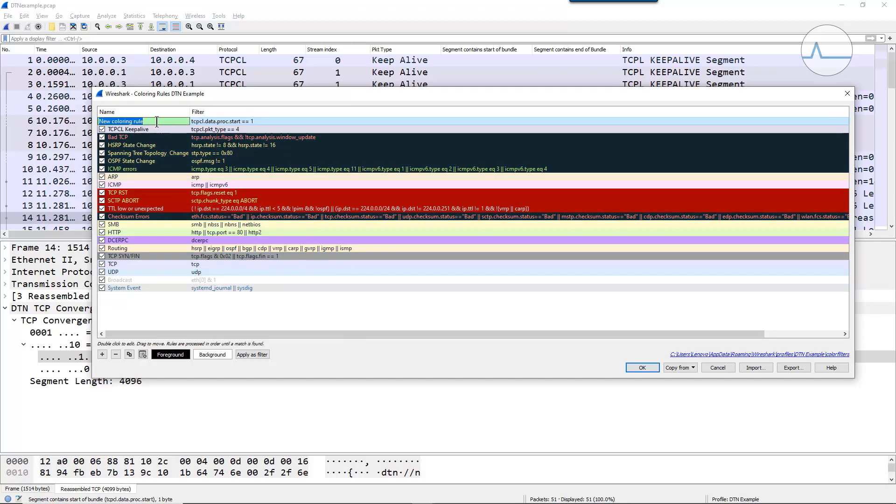
text(Start of Bundle)
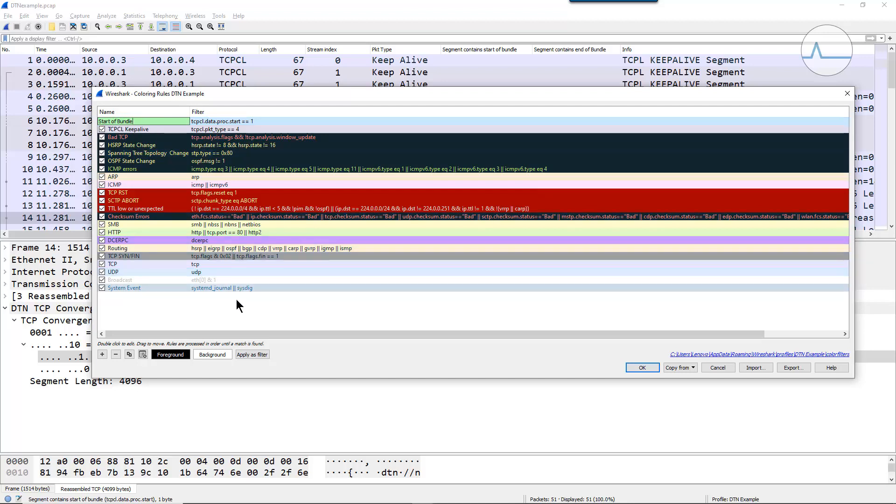
- Set the Start of Bundle rule's background color to green #00ea71 and save the coloring rules
click(212, 356)
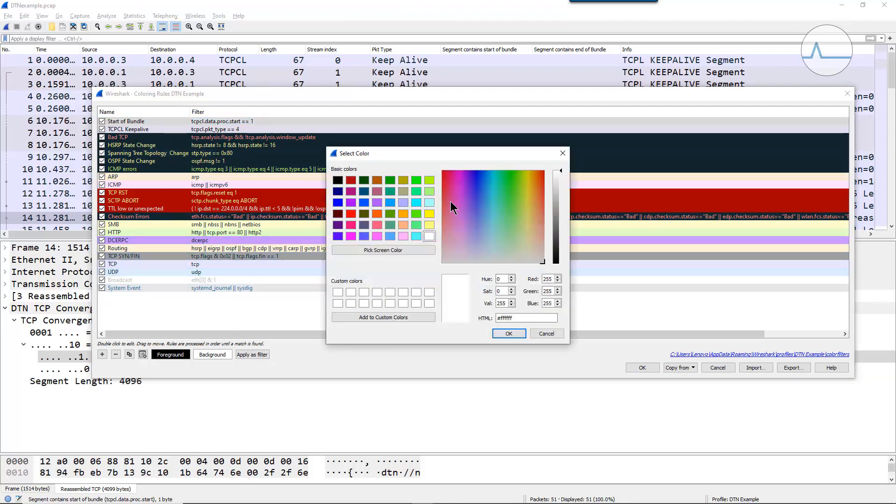
click(417, 191)
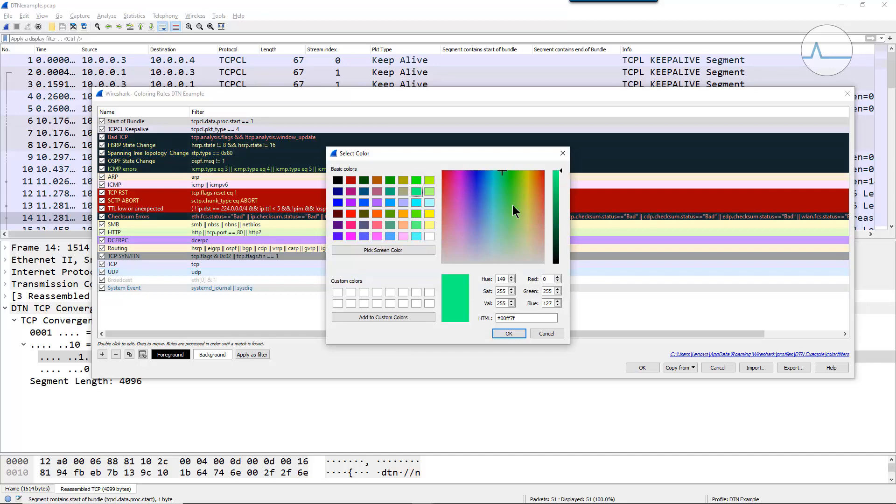
click(558, 178)
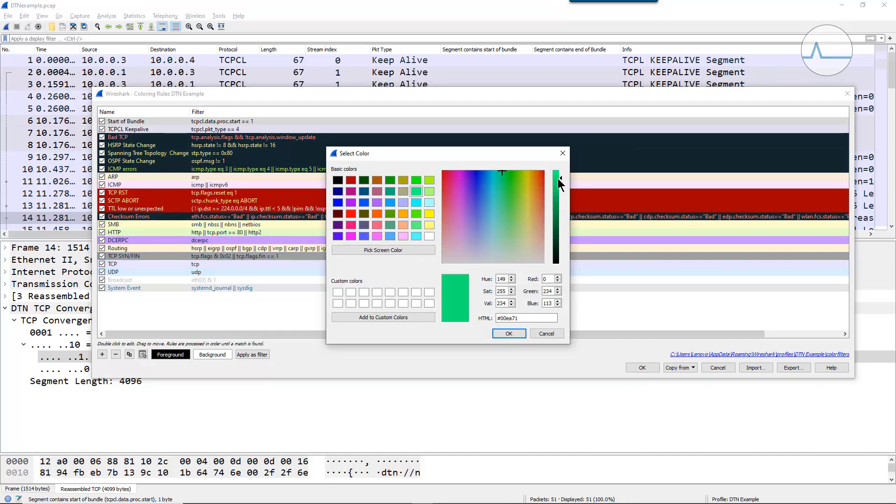
click(509, 333)
click(643, 367)
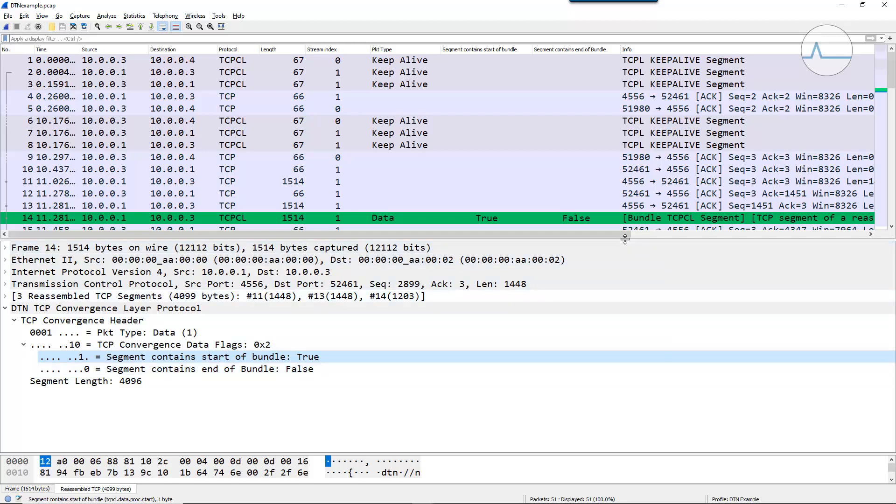
- Make the packet list taller and look through it for packets colored by the Start of Bundle rule
drag(673, 239, 672, 331)
mouse_move(892, 114)
mouse_down()
mouse_move(892, 309)
mouse_move(892, 115)
mouse_up()
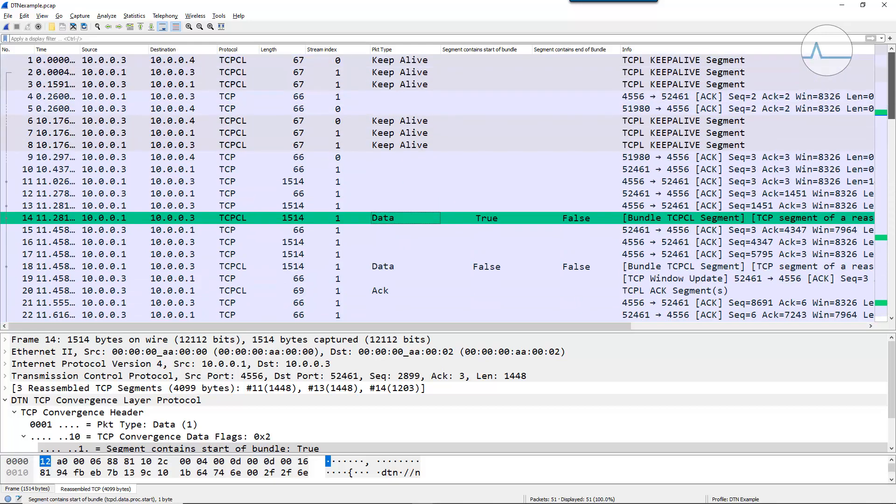
- Prepare the display filter tcpcl.data.proc.start == 1 from packet 14's "Segment contains start of bundle" field
drag(389, 330, 389, 247)
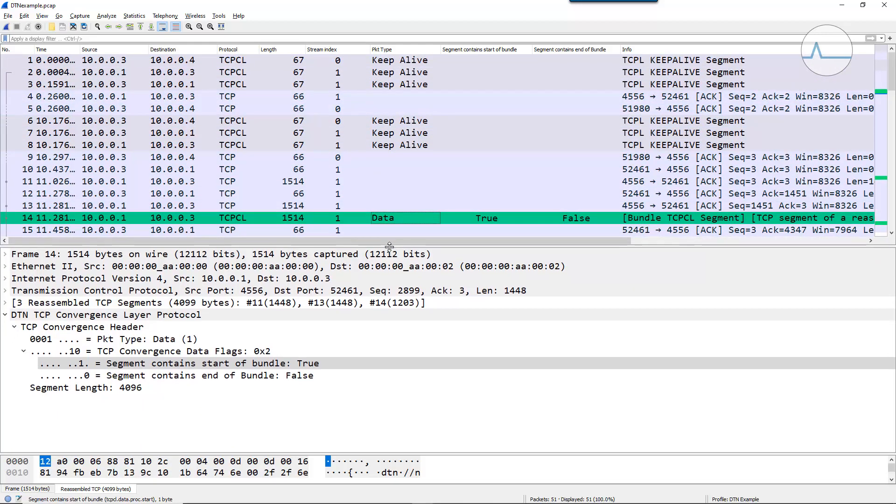
right_click(193, 363)
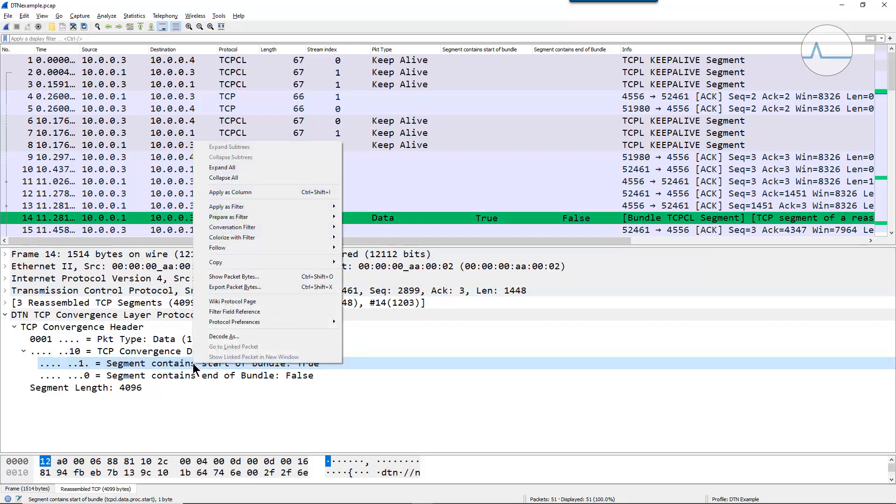
mouse_move(279, 216)
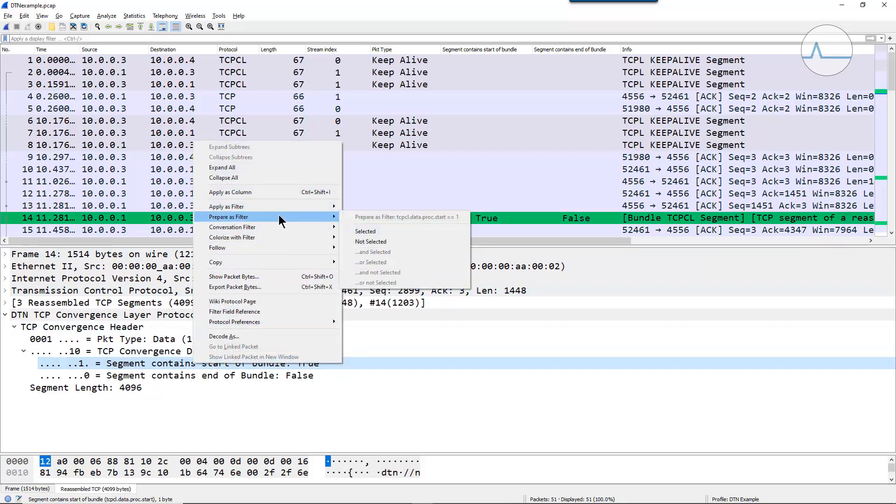
click(384, 232)
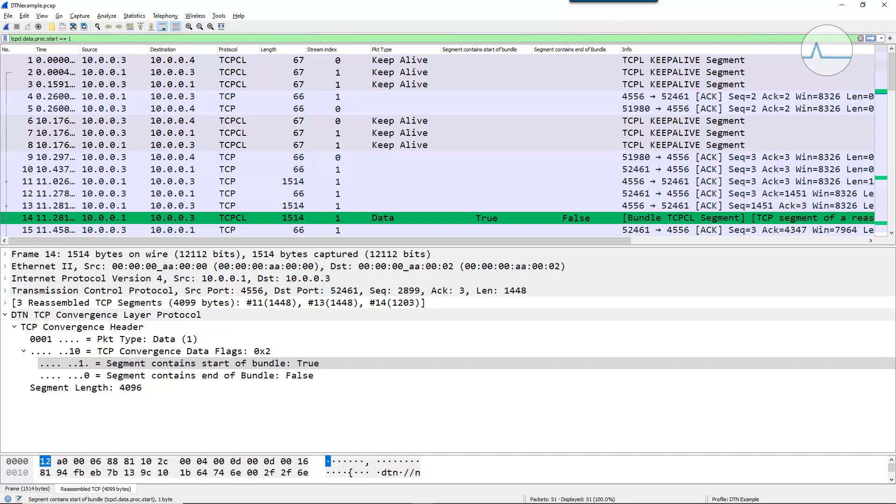
- Save the prepared filter as a filter button labelled S-Bundle and test it on the packet list, clearing the display filter when done
click(891, 40)
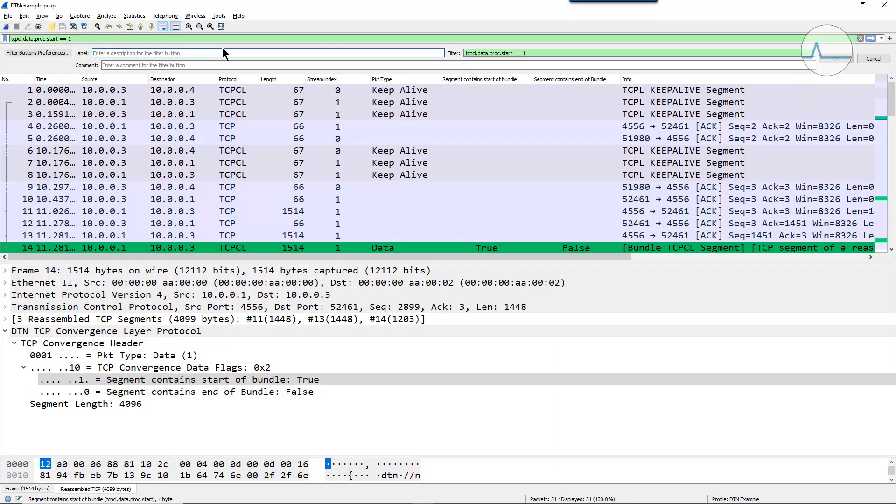
text(S)
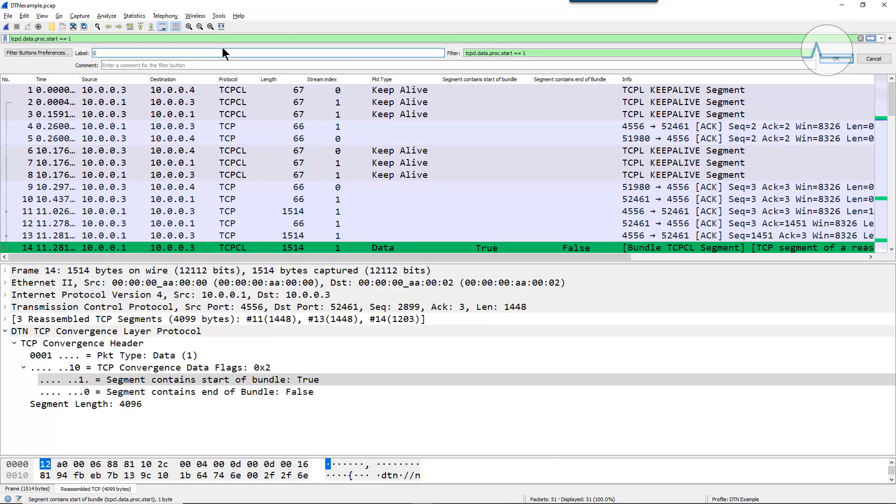
text(-Bundle)
click(827, 60)
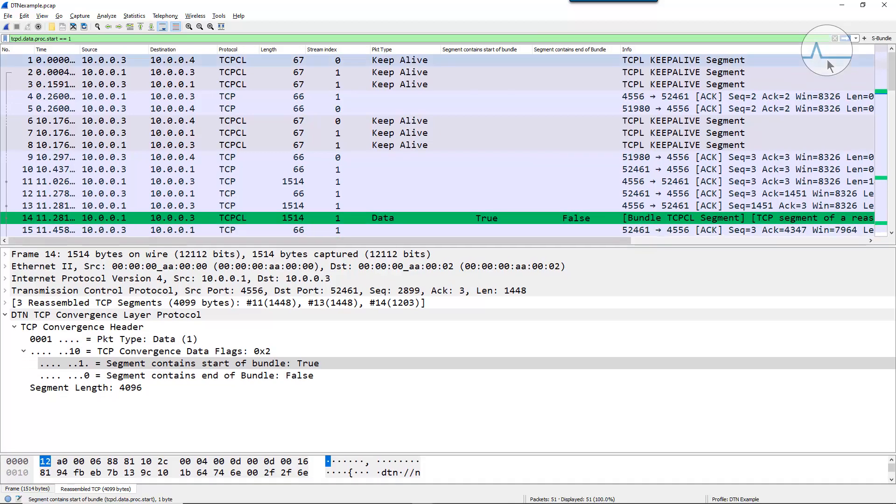
click(881, 38)
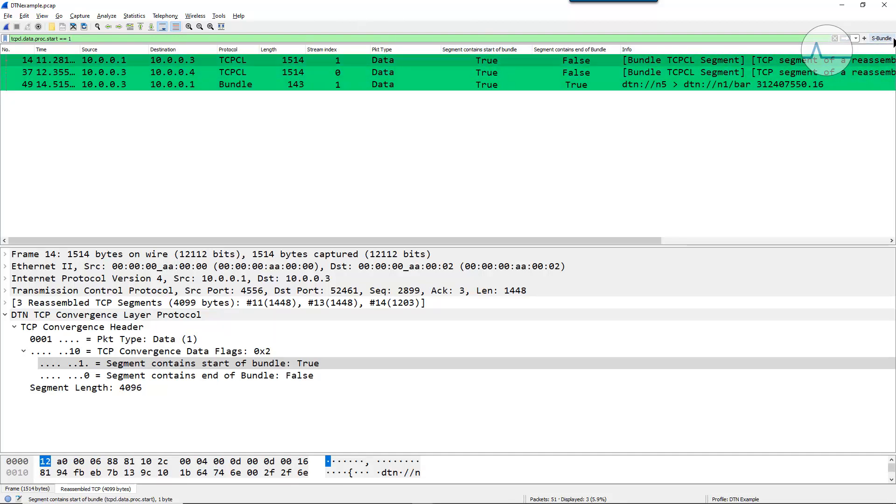
click(834, 38)
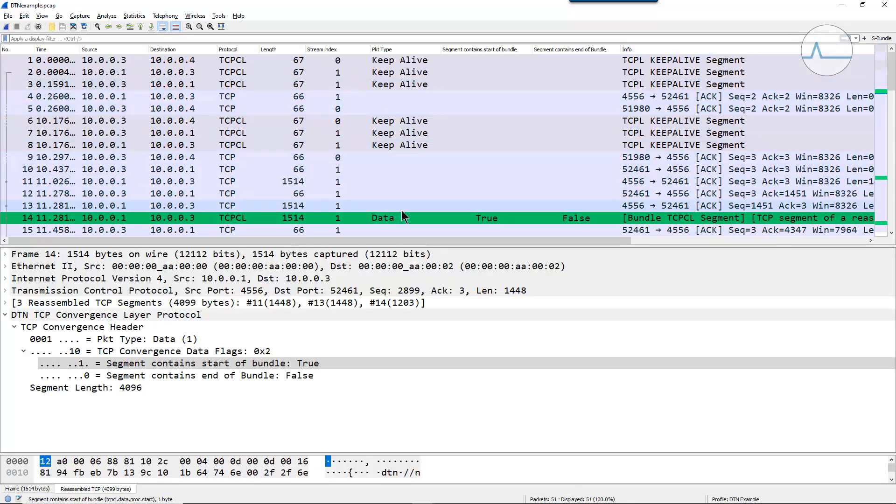
- Create a coloring rule named "End of Bundle" from packet 14's "Segment contains end of Bundle" field (tcpcl.data.proc.end == 0)
click(236, 375)
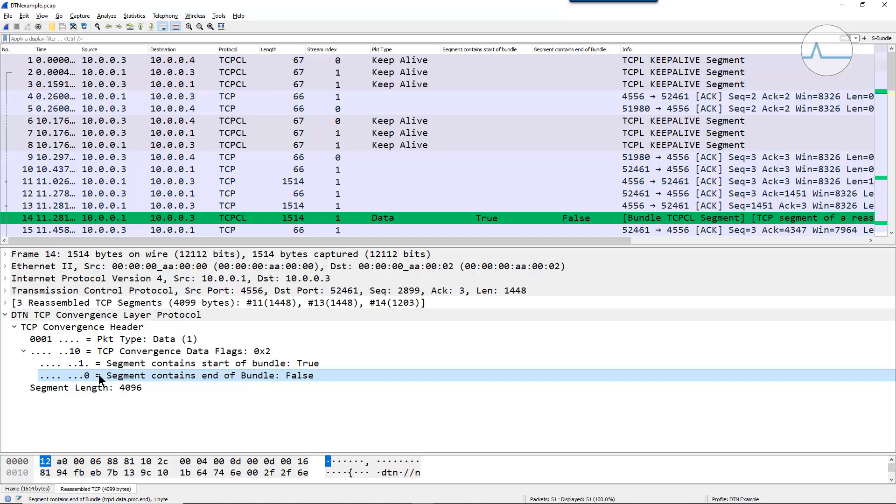
right_click(162, 374)
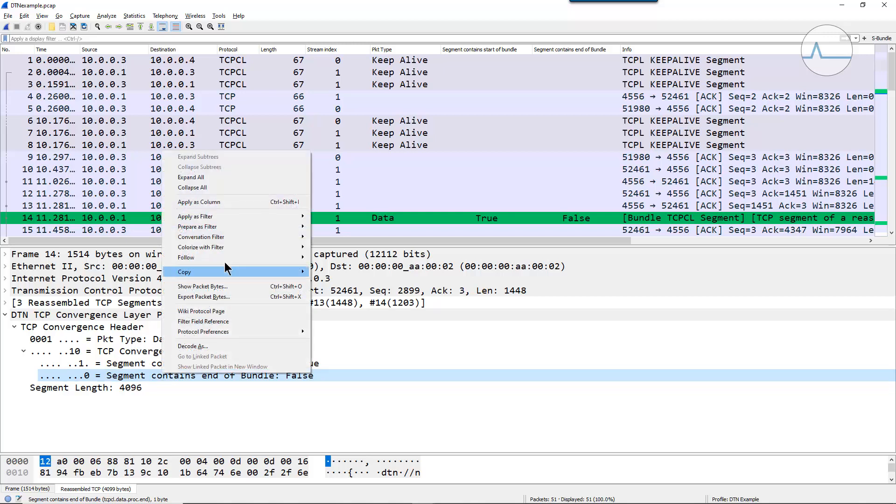
mouse_move(243, 229)
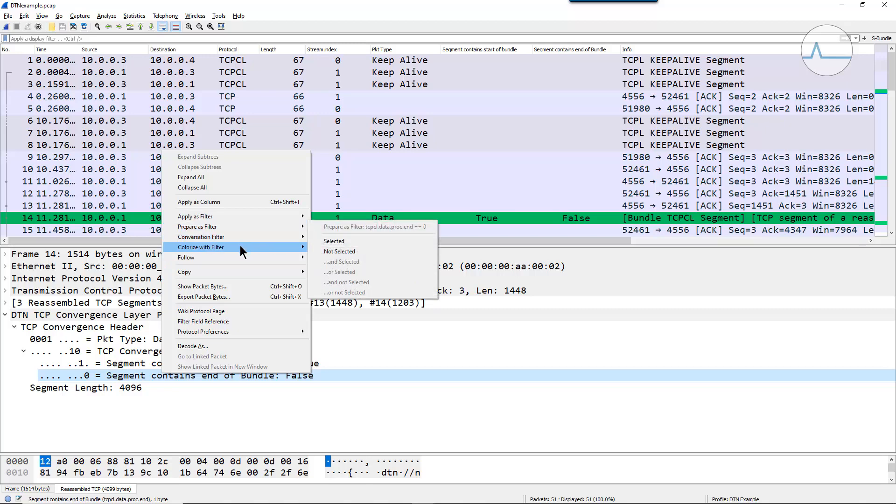
mouse_move(241, 248)
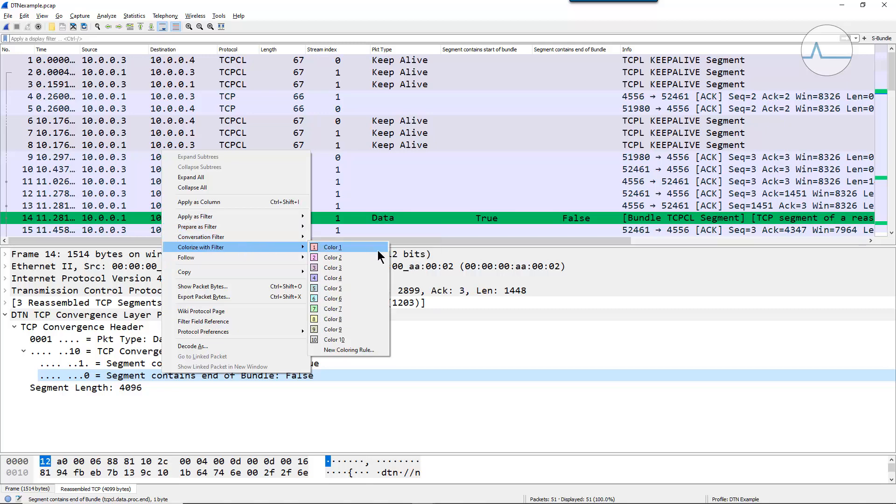
click(359, 349)
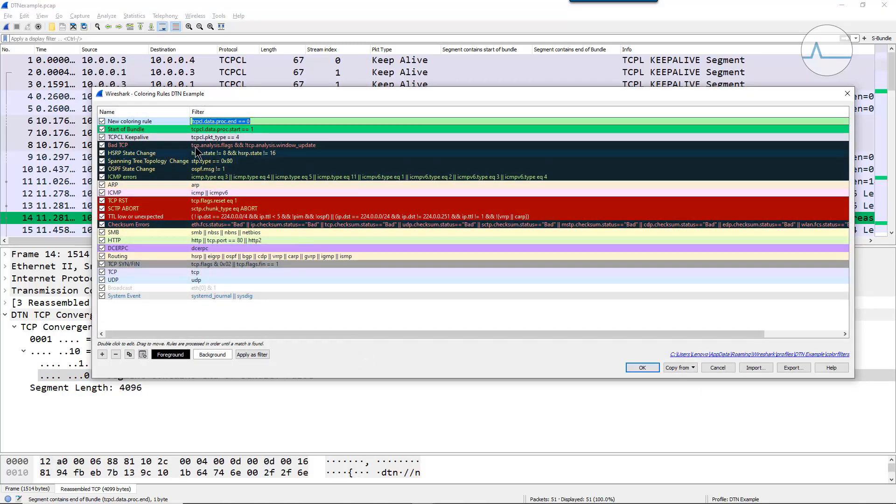
double_click(164, 120)
text(End o)
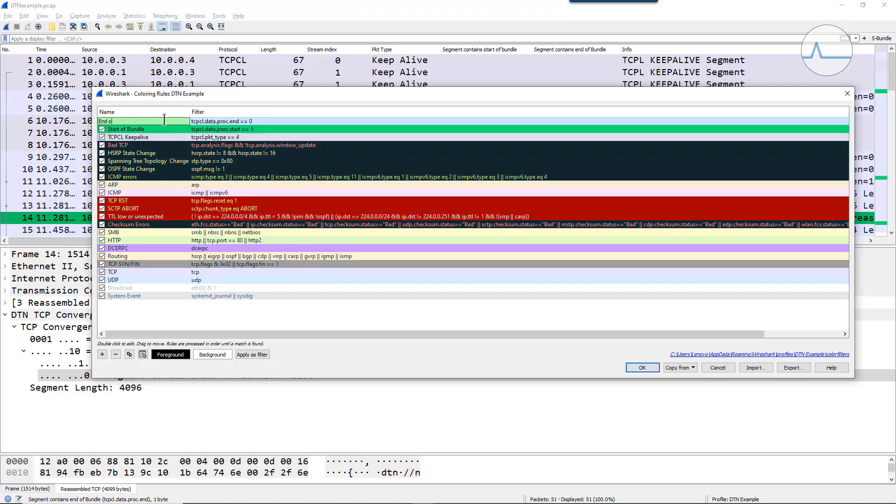
text(f Bundle)
key(Return)
- Set the End of Bundle rule's background color to red #ff0000 and save the coloring rules
click(208, 353)
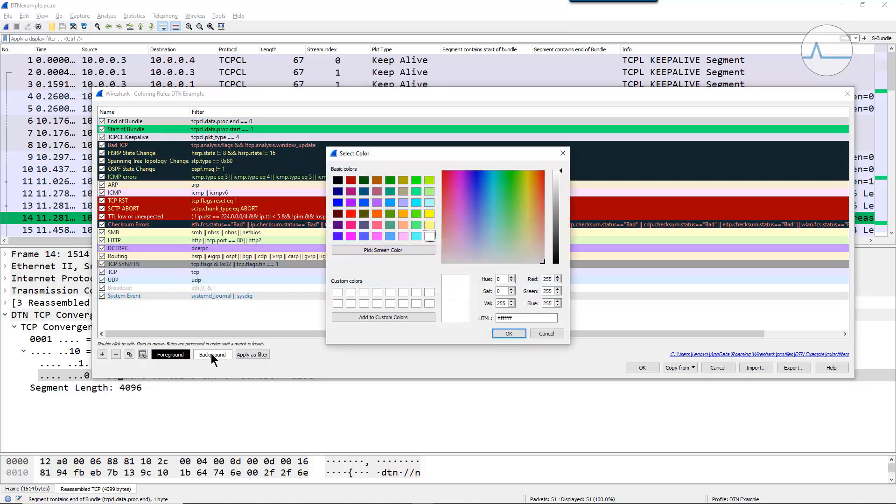
click(351, 213)
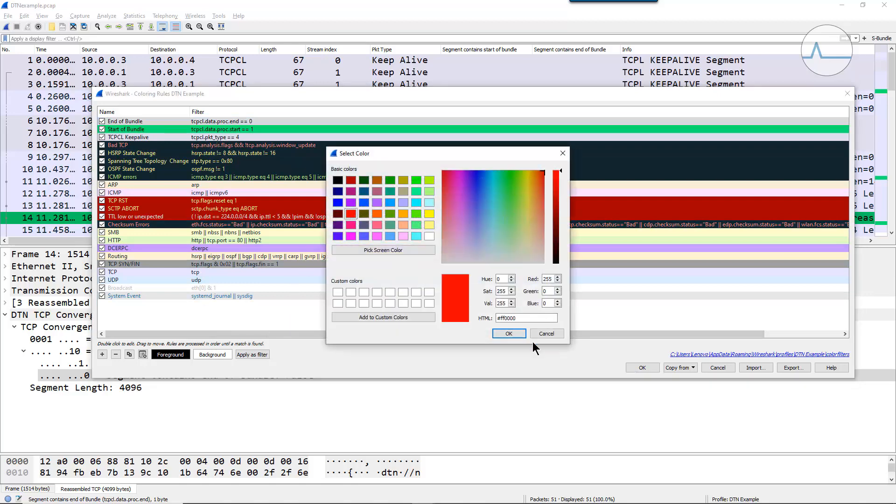
click(509, 333)
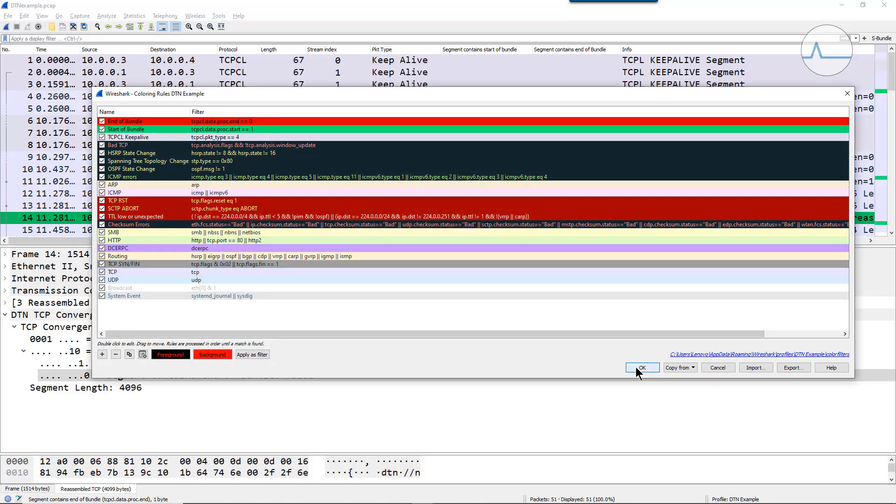
click(640, 367)
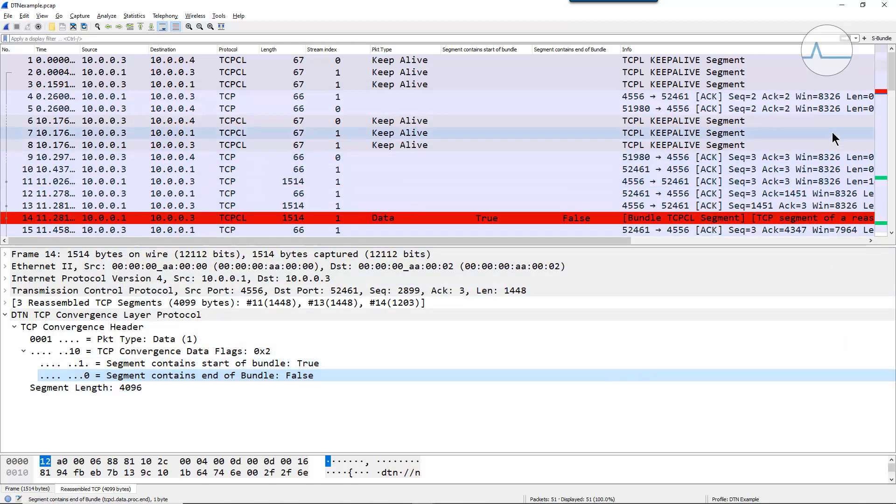
- Change the End of Bundle coloring rule's filter to tcpcl.data.proc.end == 1 and save the coloring rules
mouse_move(892, 76)
mouse_down()
mouse_move(891, 111)
mouse_move(891, 74)
mouse_up()
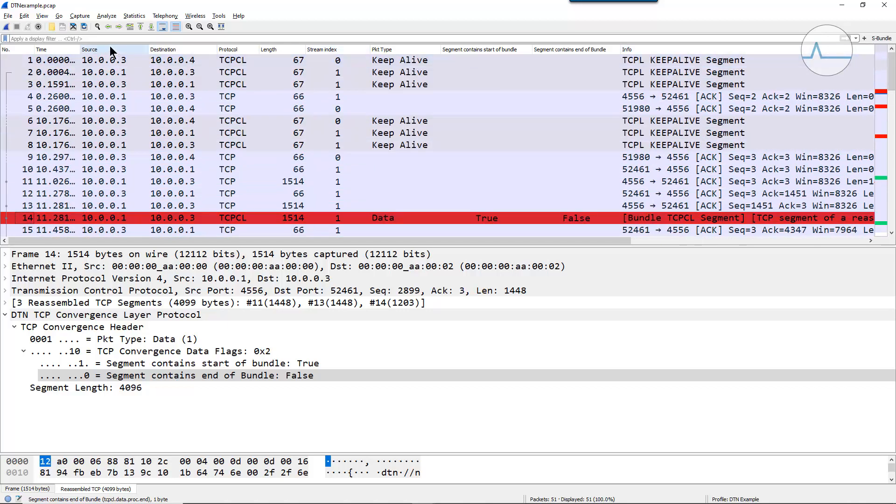
click(42, 18)
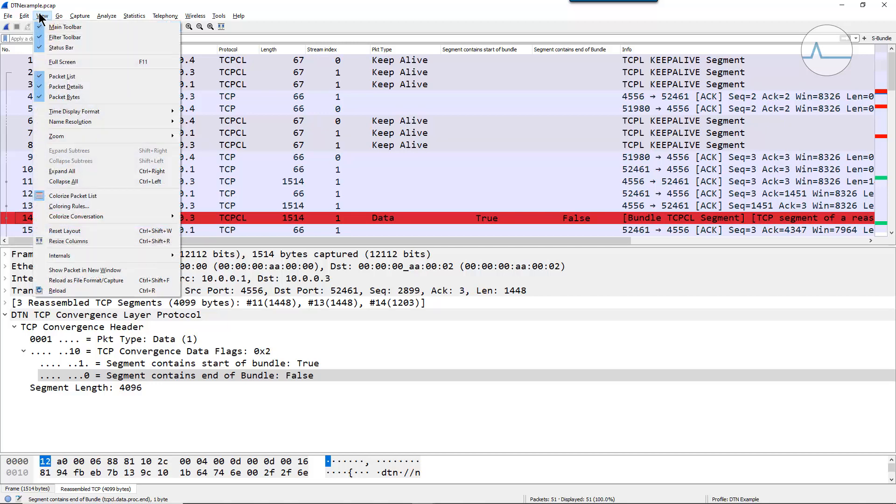
click(119, 206)
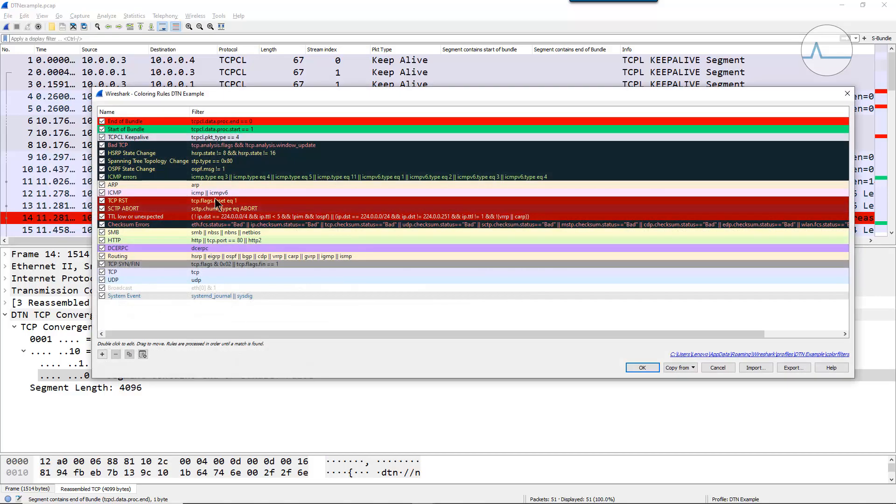
double_click(262, 121)
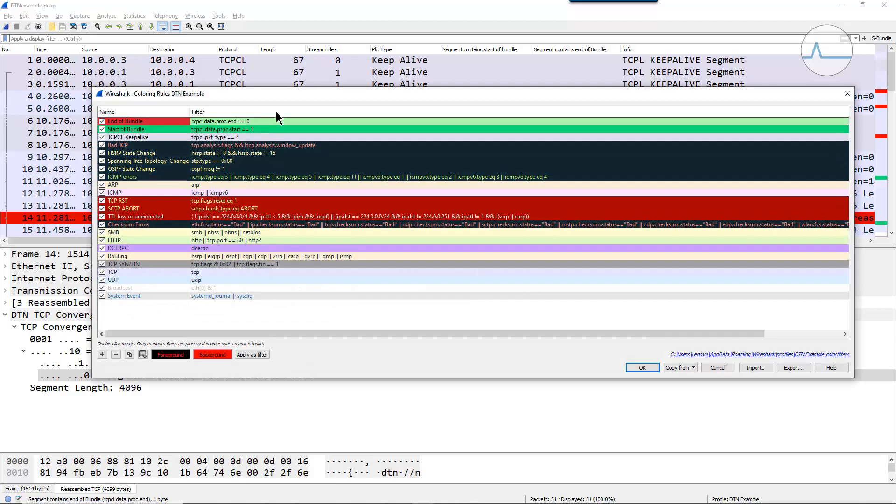
key(BackSpace)
text(1)
key(Return)
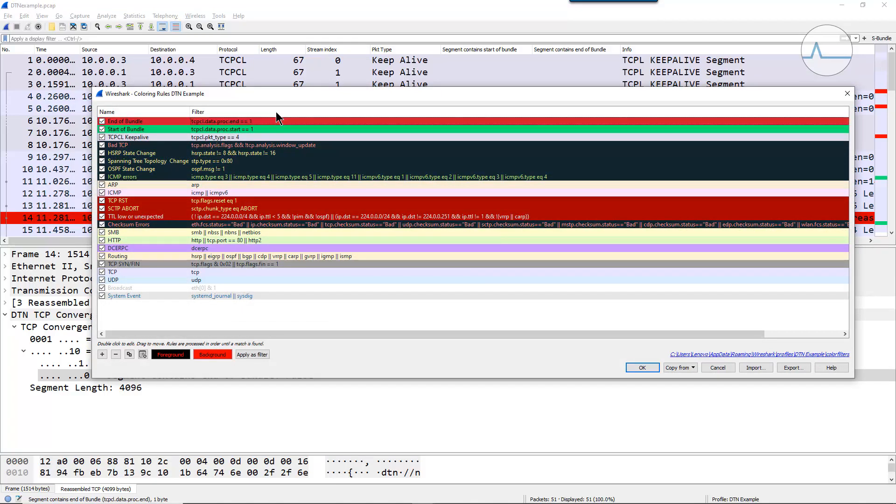
click(643, 368)
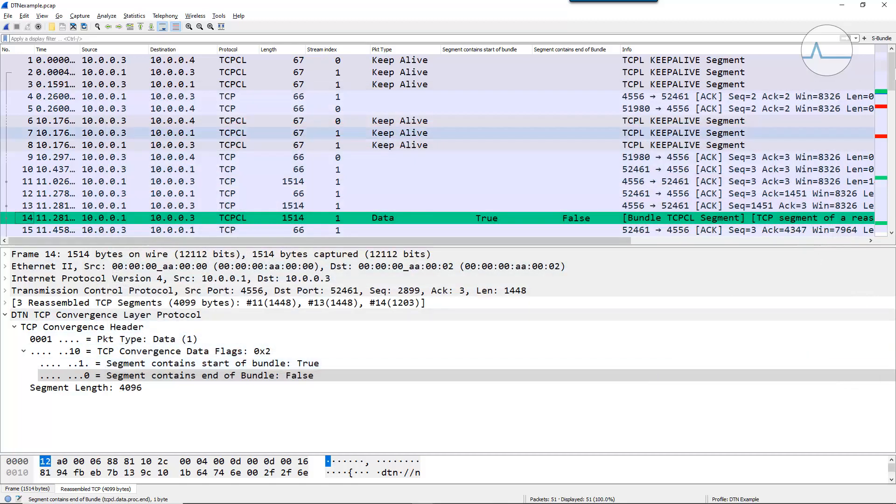
- Look through the packet list down to its last packet, examining the packets colored by the Start of Bundle and End of Bundle rules
drag(892, 69, 894, 103)
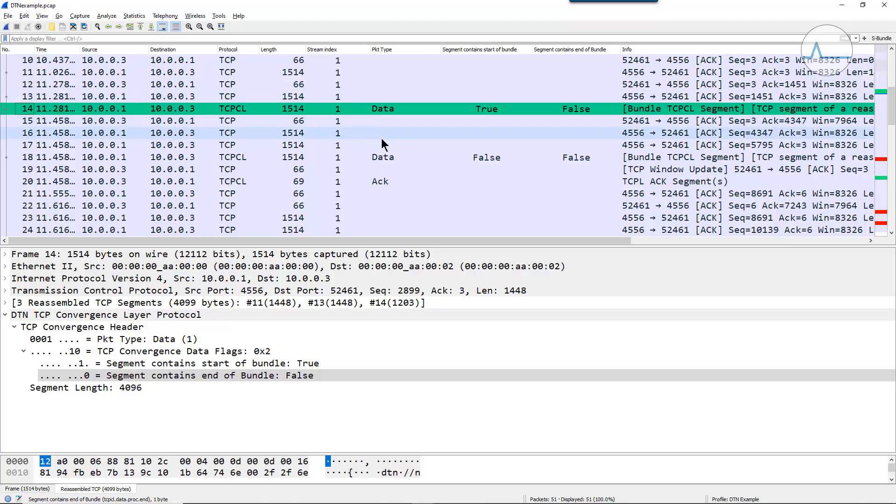
click(891, 232)
click(891, 233)
click(891, 233)
click(891, 232)
click(891, 233)
click(890, 232)
click(891, 232)
click(891, 233)
click(891, 233)
click(891, 233)
click(891, 233)
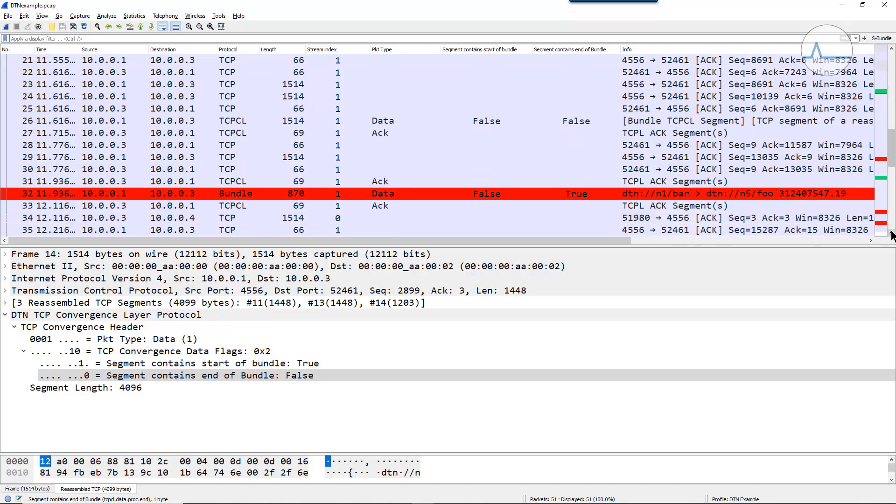
click(891, 233)
click(891, 233)
click(891, 233)
click(891, 232)
click(891, 233)
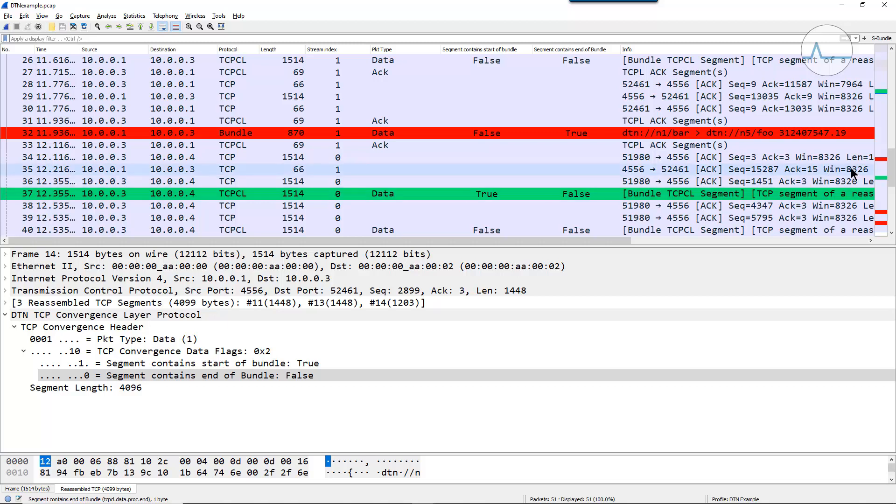
drag(893, 180, 892, 209)
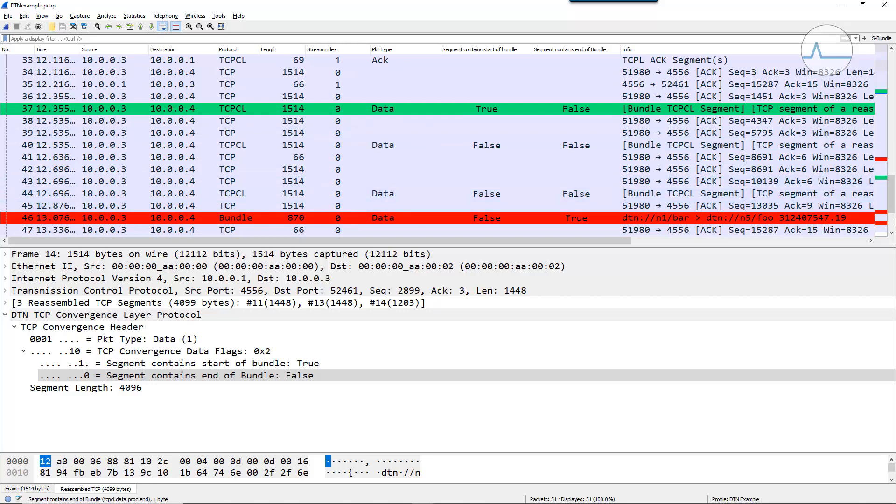
drag(892, 211, 893, 226)
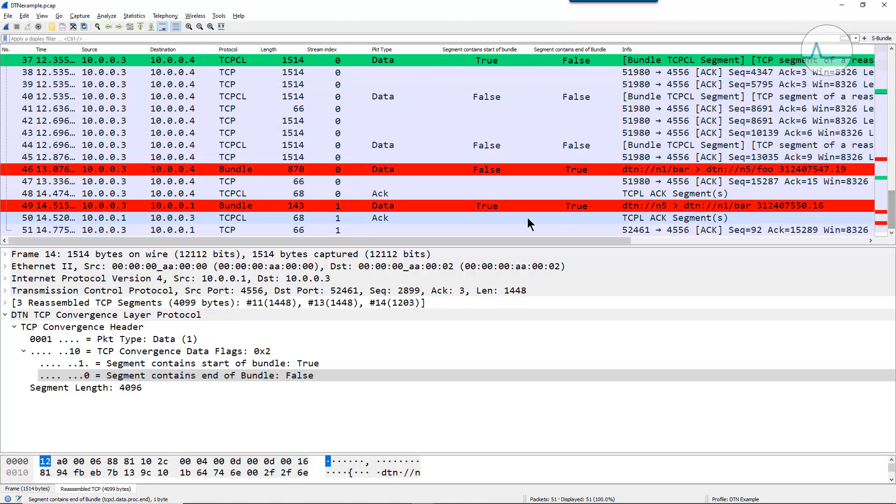
- Prepare the display filter tcpcl.data.proc.end == 1 from packet 49's "Segment contains end of Bundle" field
click(386, 209)
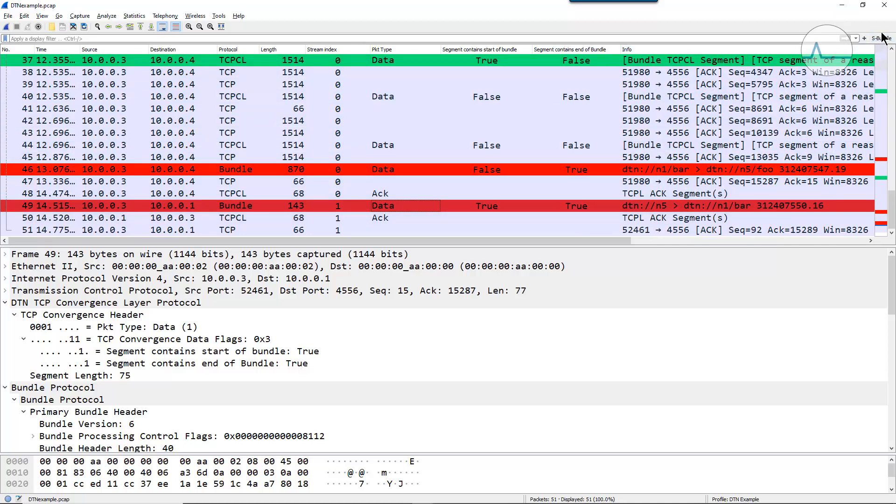
click(468, 204)
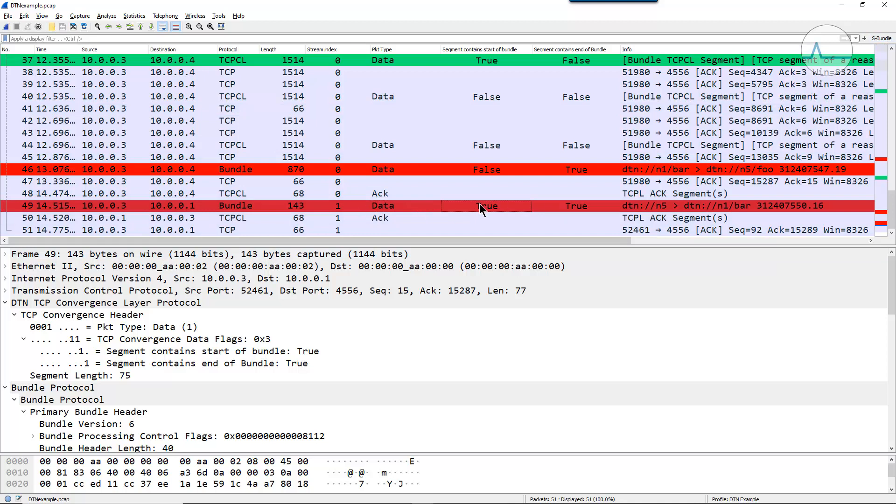
click(180, 364)
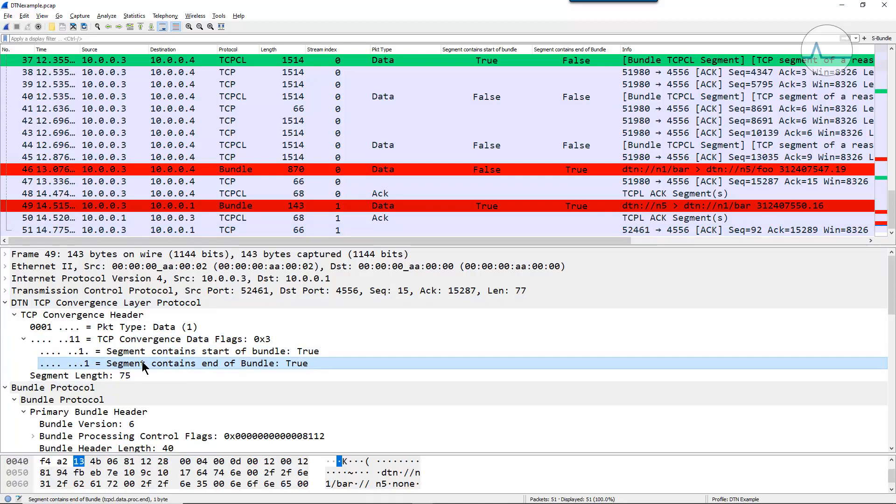
right_click(241, 362)
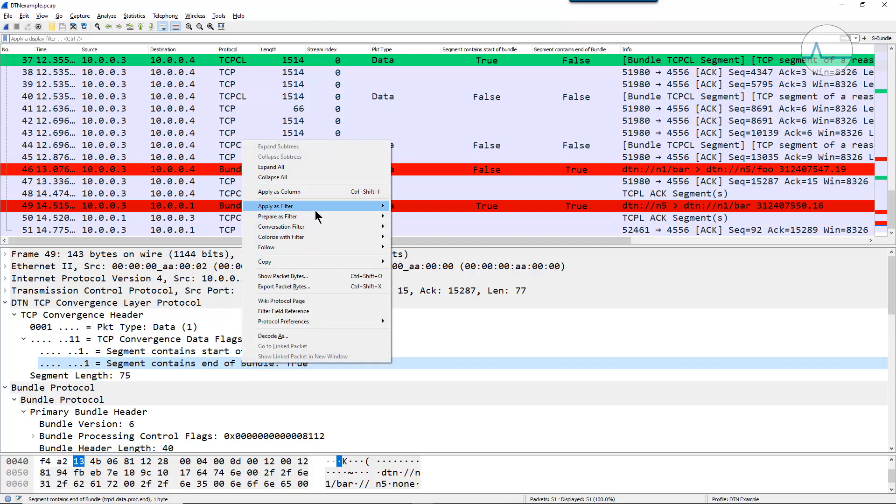
mouse_move(314, 216)
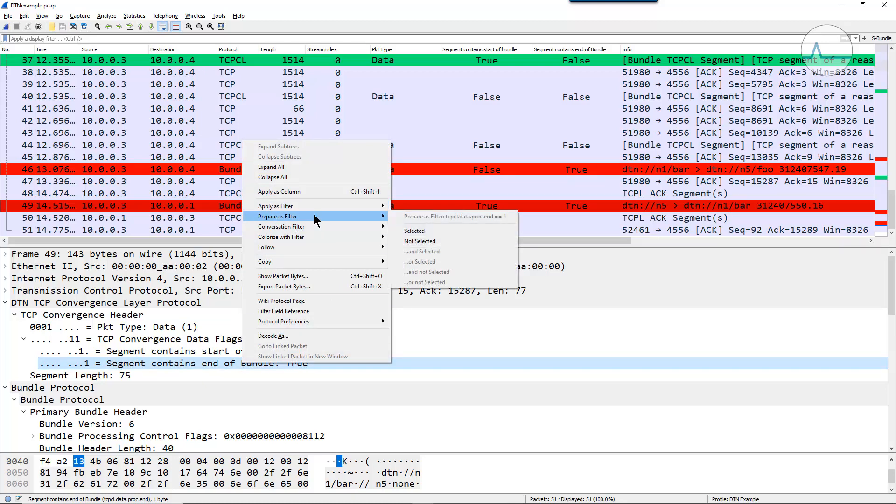
click(418, 230)
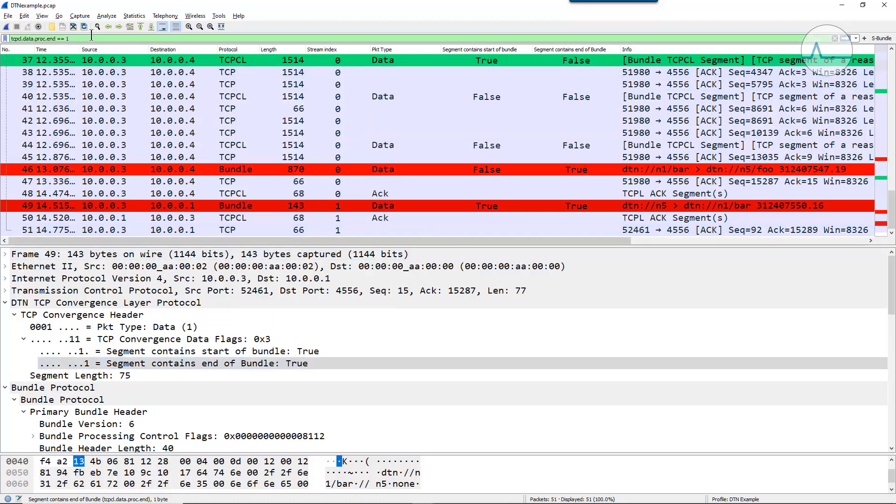
- Save the prepared tcpcl.data.proc.end == 1 display filter as a filter button labelled E-Bundle
click(864, 37)
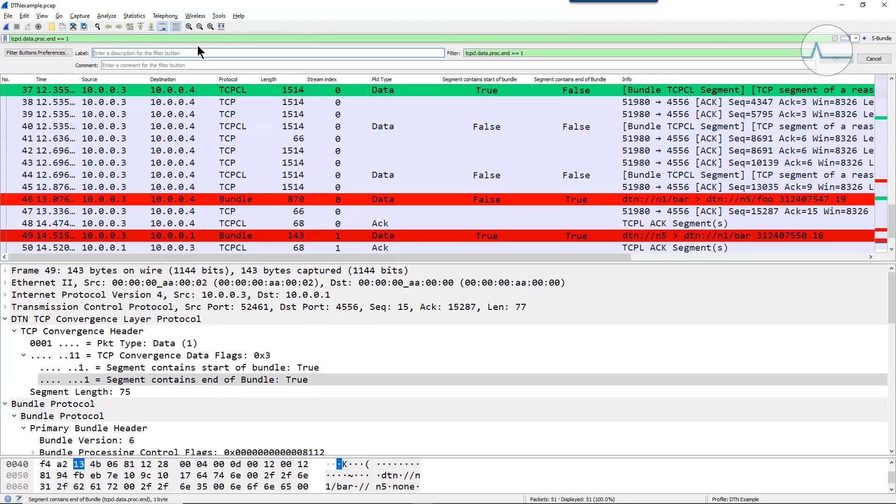
text(E-)
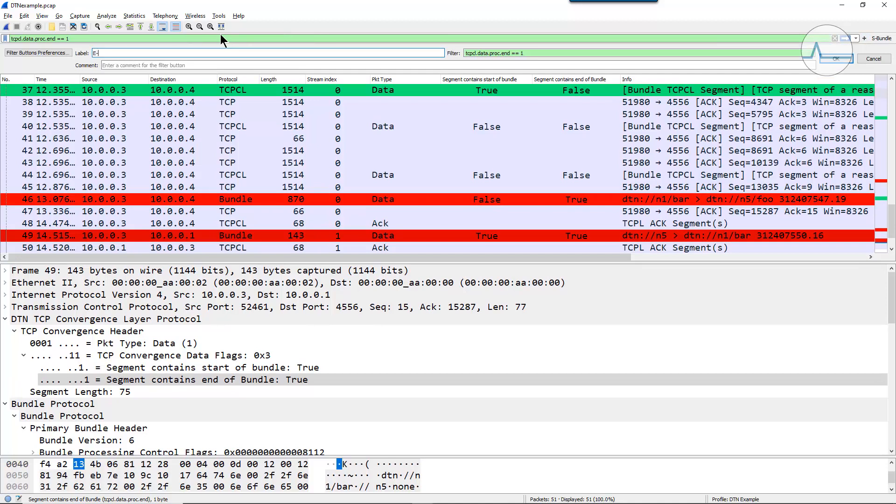
text(Bundle)
key(Return)
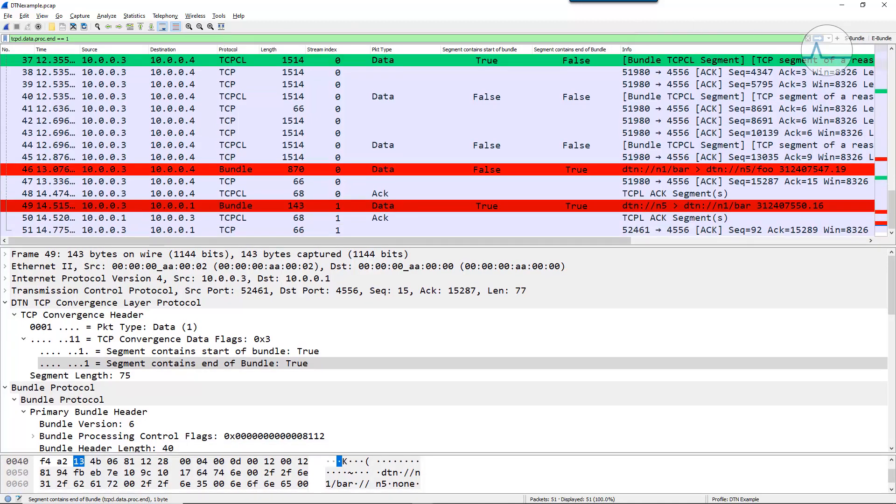
- Filter the packet list with E-Bundle and with S-Bundle in turn, and clear the display filter
click(878, 39)
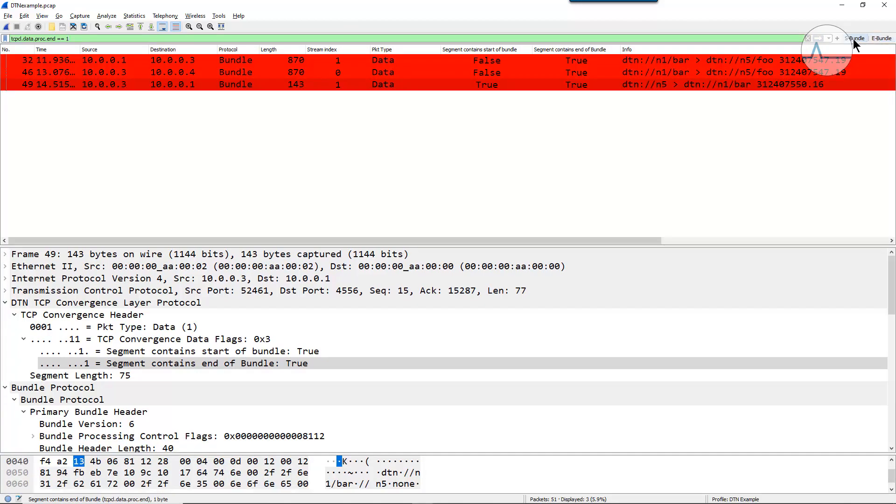
click(854, 40)
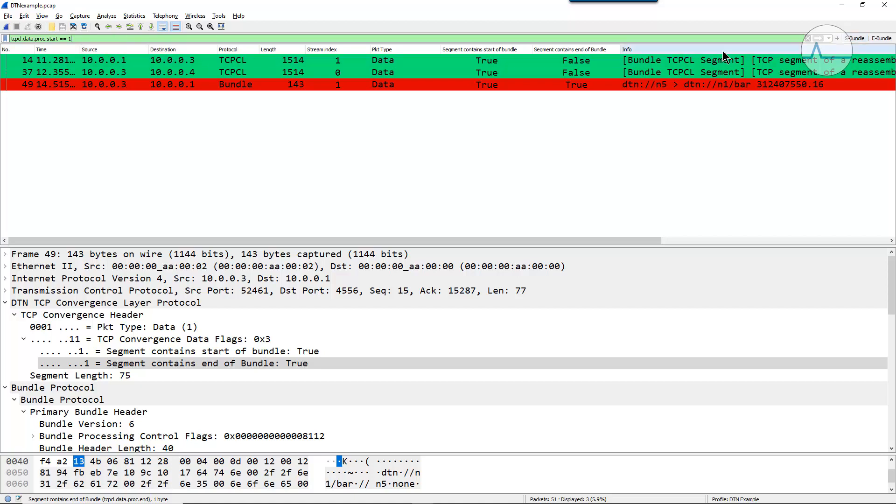
click(808, 39)
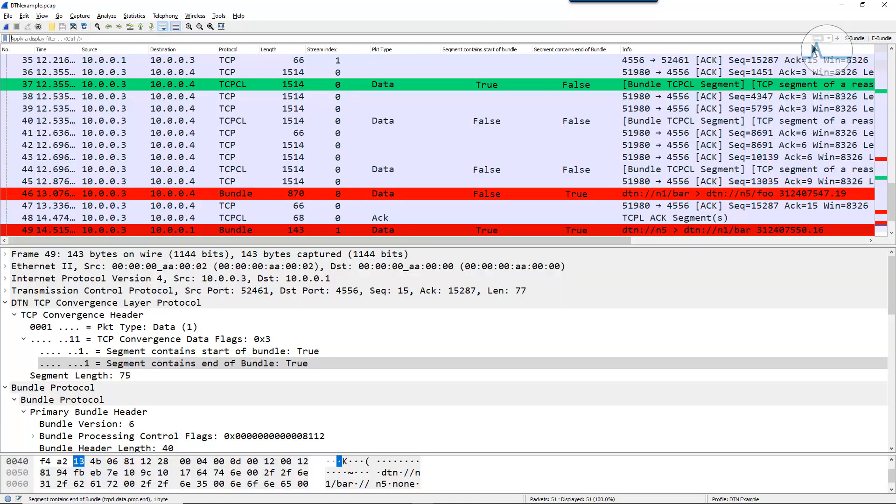
- Select packet 49 and examine its values in the start of bundle and end of Bundle columns
scroll(893, 199, down, 1)
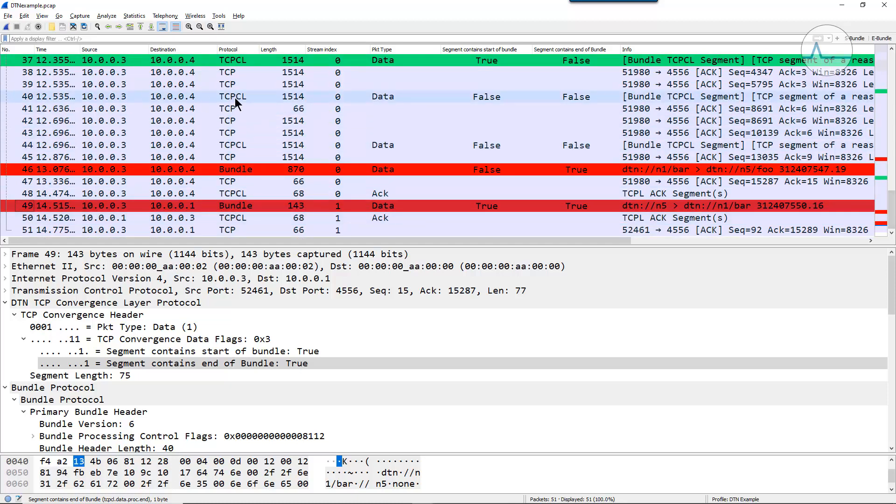
click(192, 207)
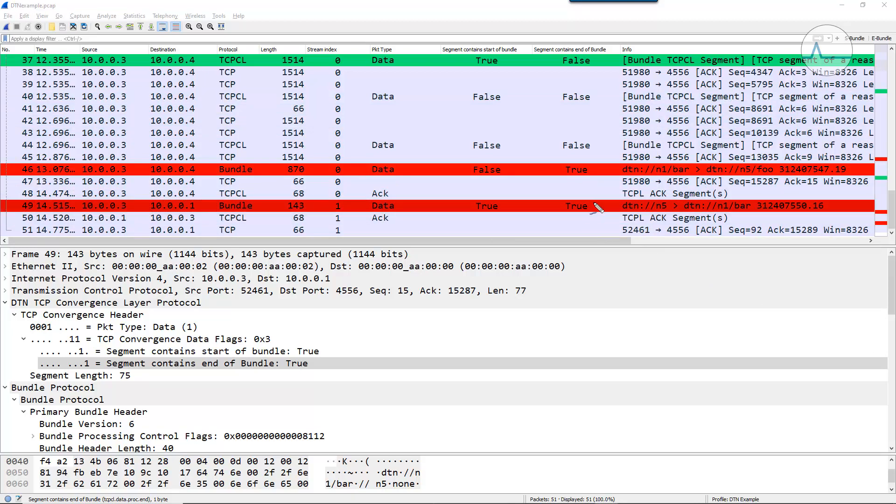
mouse_move(595, 191)
mouse_down()
mouse_move(440, 200)
mouse_move(486, 225)
mouse_move(618, 198)
mouse_move(585, 192)
mouse_up()
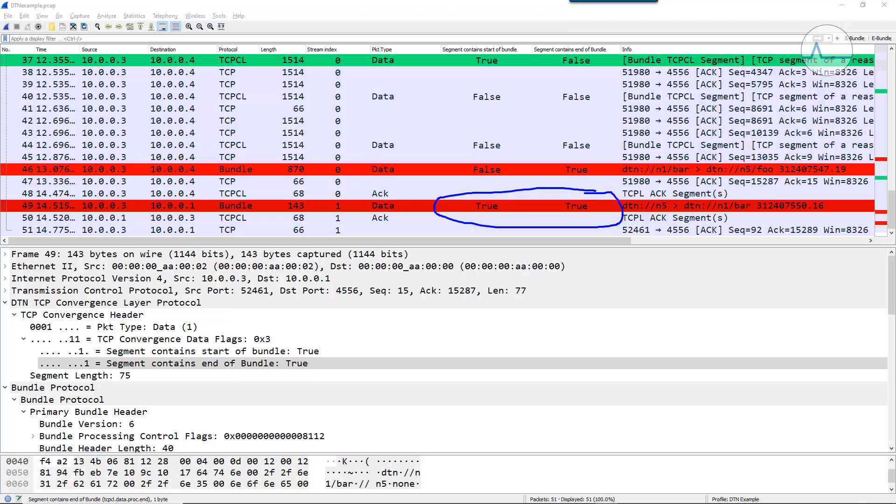
key(Escape)
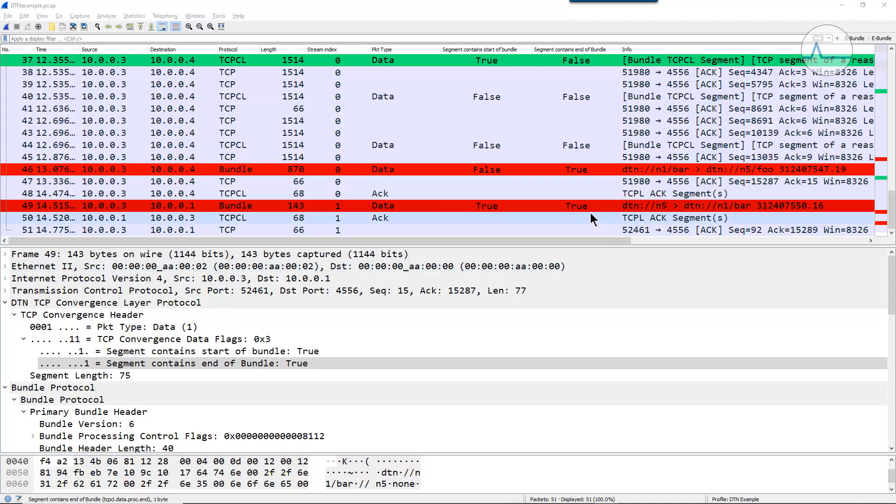
click(612, 207)
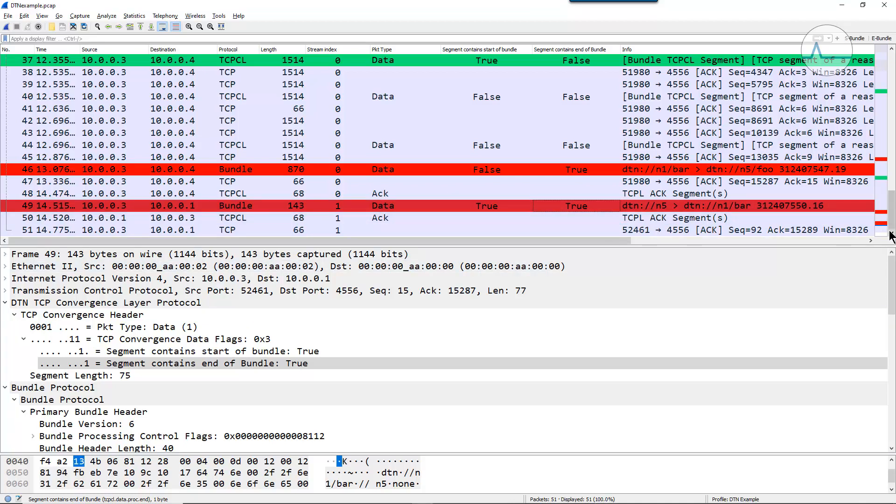
- Enlarge the packet details and examine packet 49's bundle start and end flags, Primary Bundle Header and Payload Header
drag(624, 245, 578, 89)
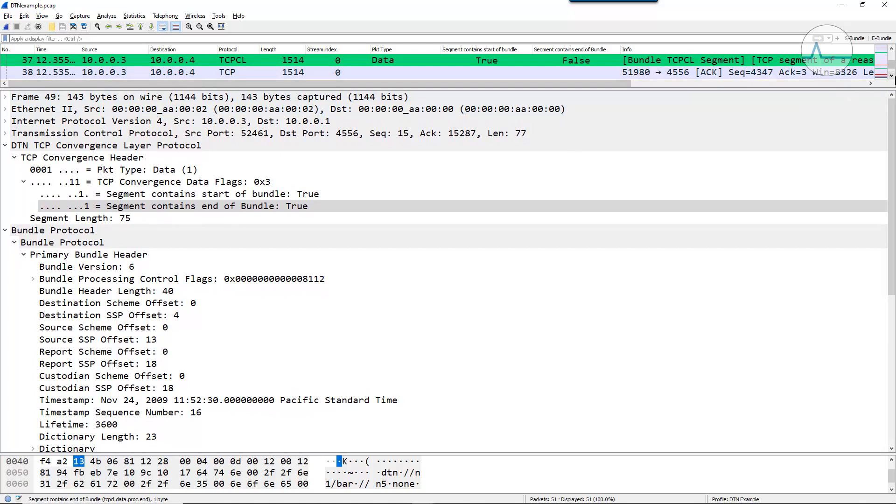
scroll(891, 75, down, 9)
scroll(891, 75, down, 3)
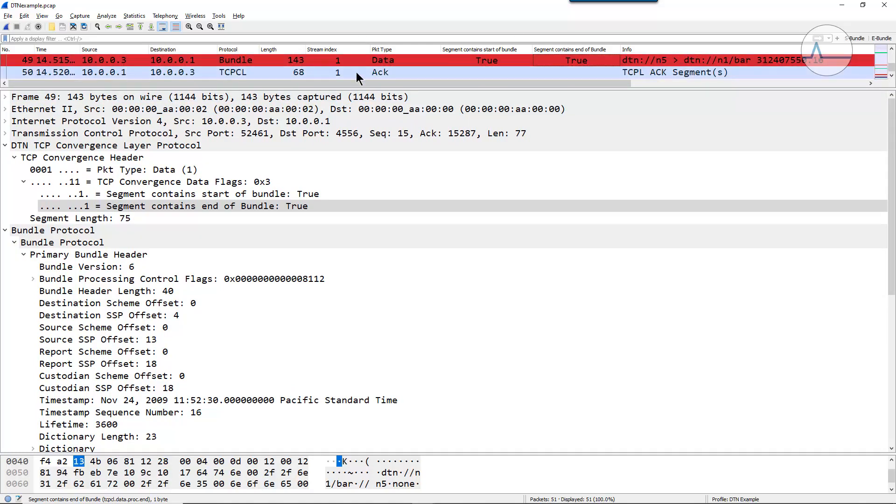
drag(365, 89, 364, 76)
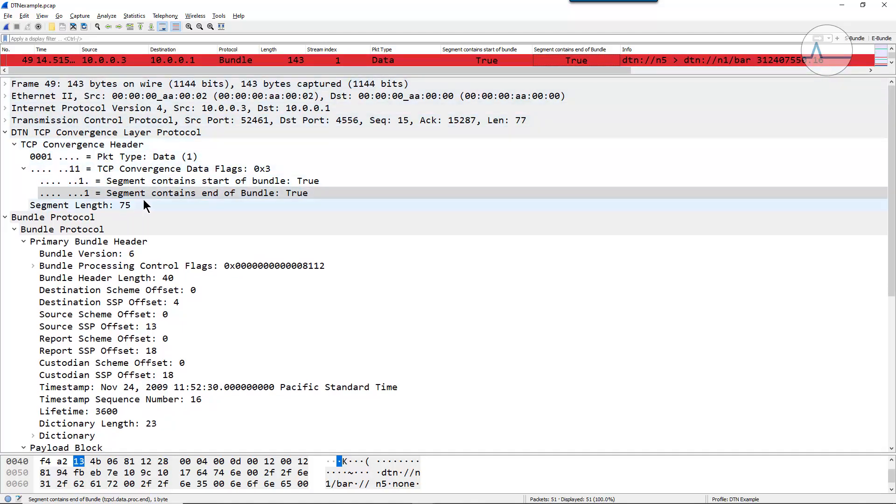
click(166, 182)
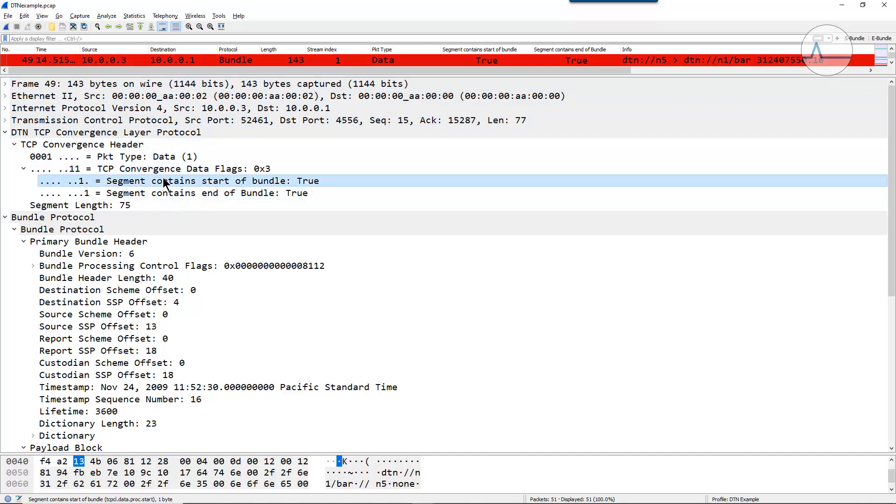
click(165, 194)
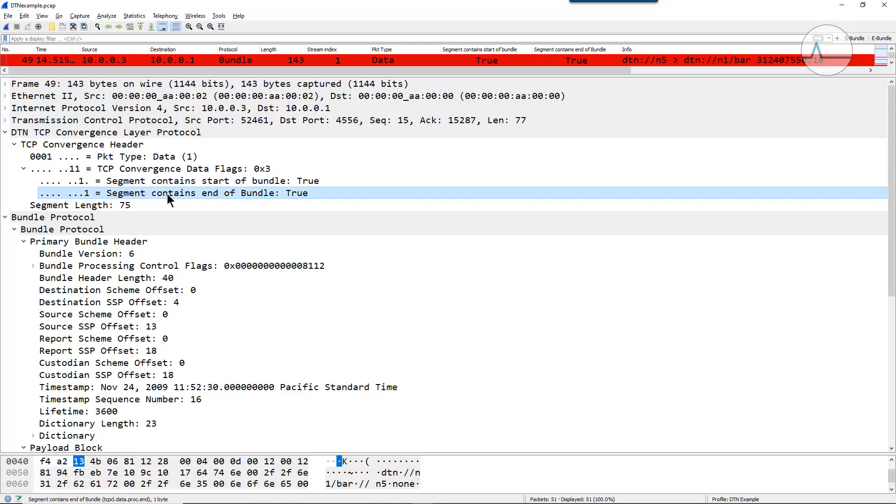
click(136, 244)
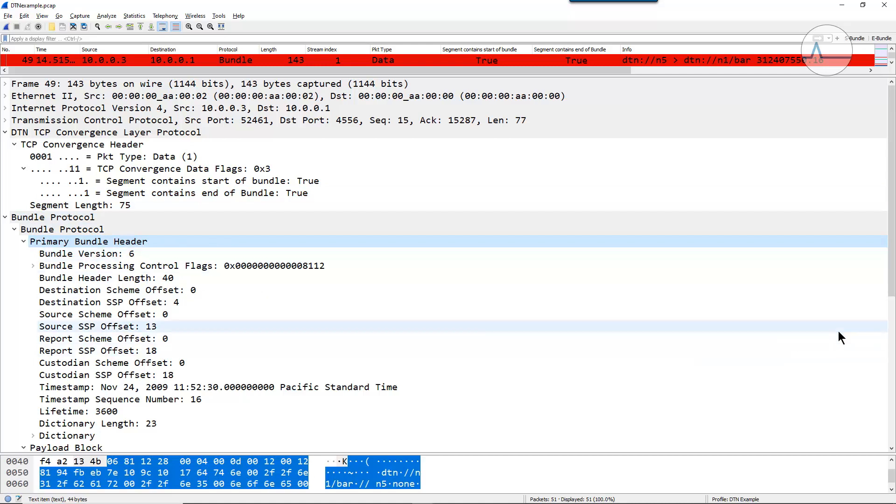
drag(891, 287, 891, 379)
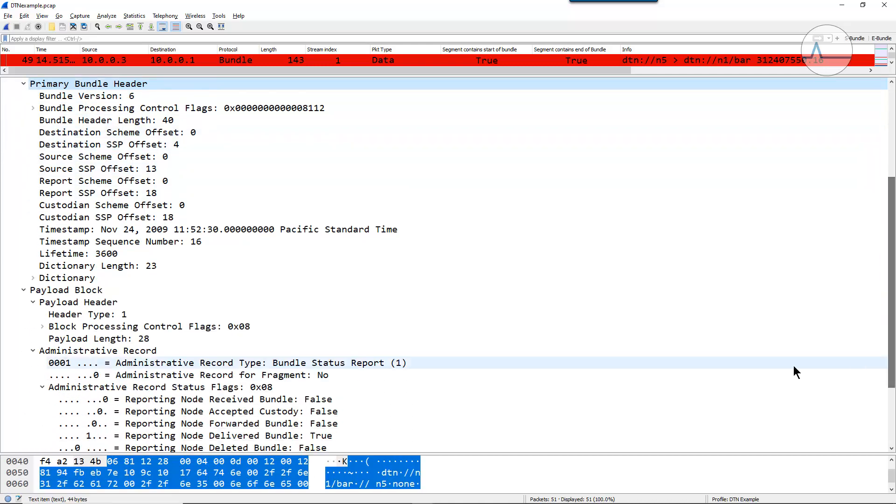
click(79, 301)
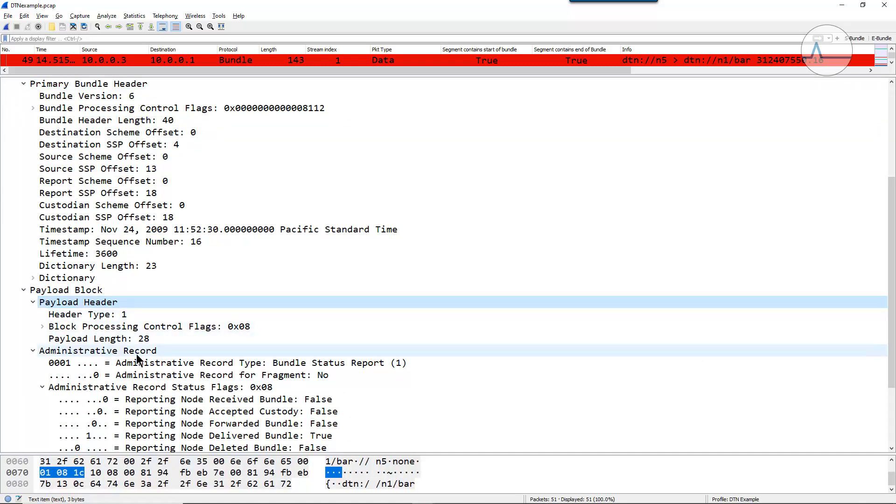
- Create a coloring rule named Admin Report from packet 49's Administrative Record Type field, with filter bundle.admin.record_type == 1
click(146, 364)
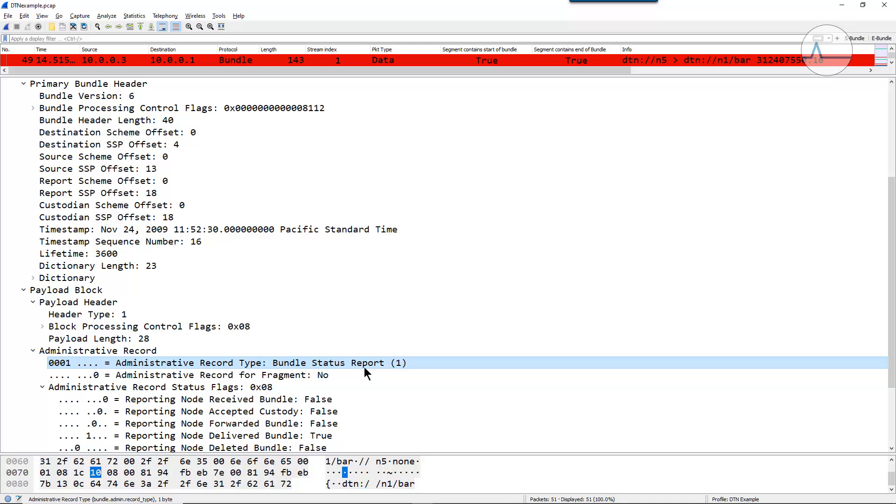
right_click(255, 365)
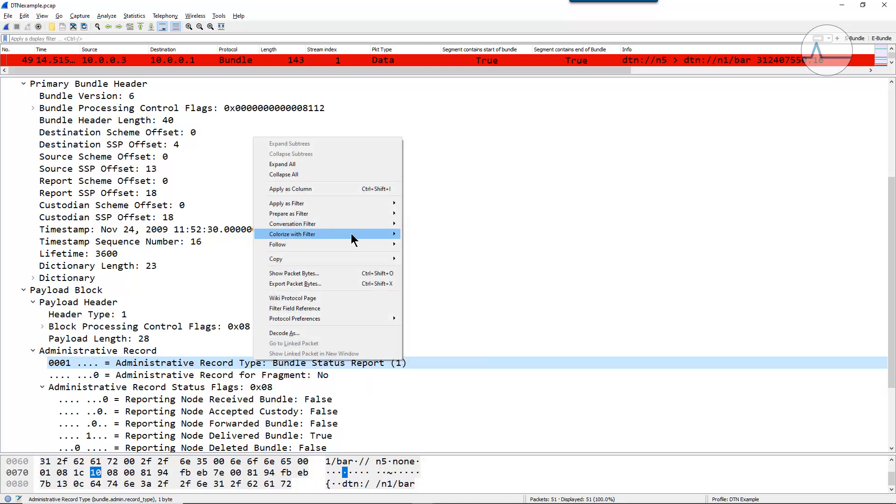
mouse_move(351, 233)
click(450, 336)
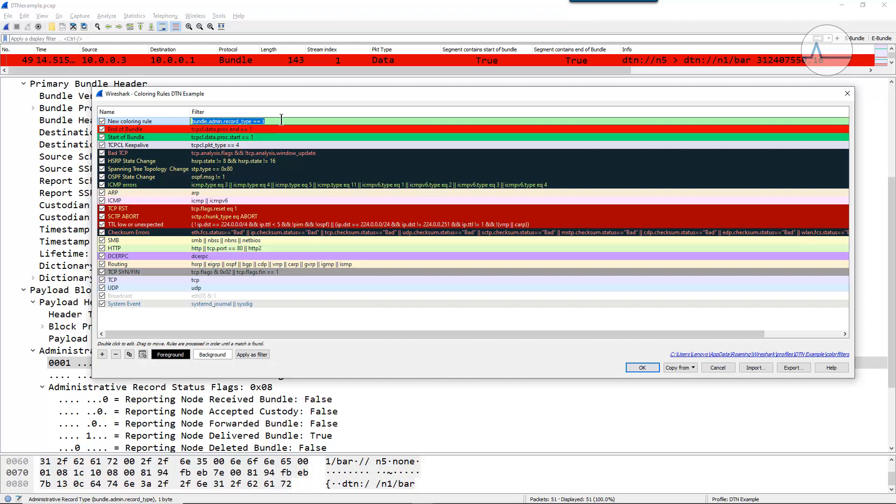
double_click(161, 121)
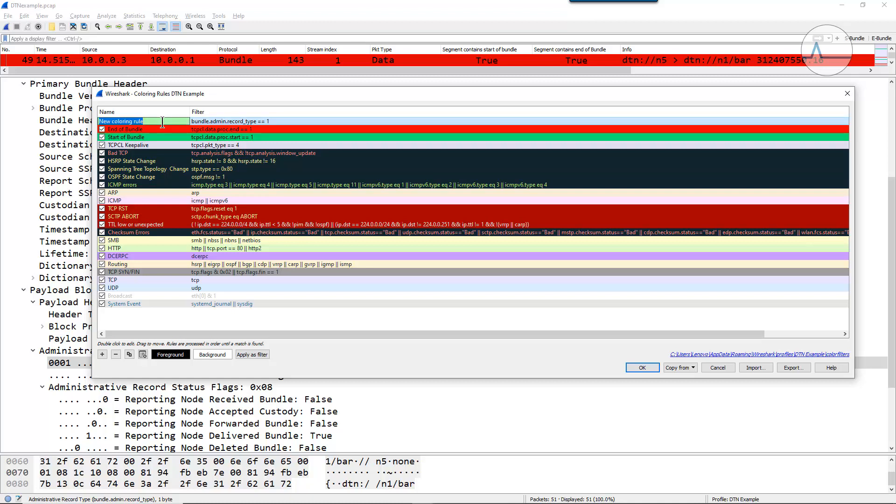
text(Admin Report)
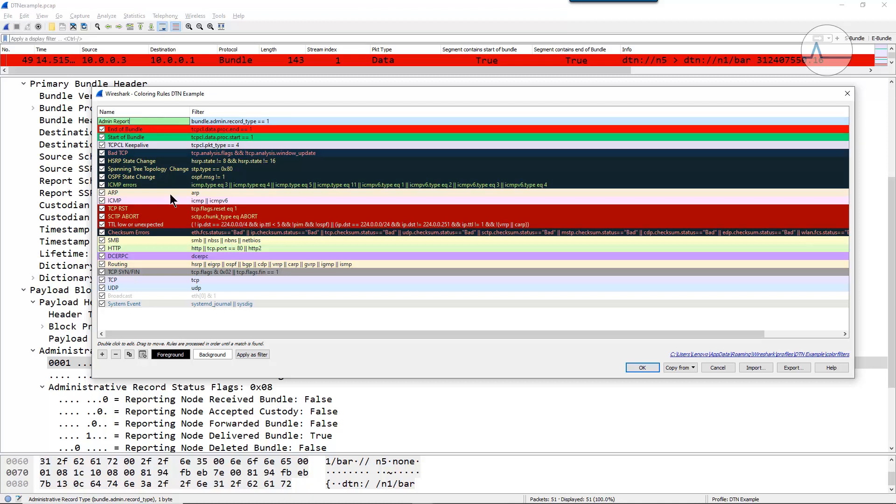
- Set the Admin Report rule's background color to yellow #ffff00 and save the coloring rules
click(226, 356)
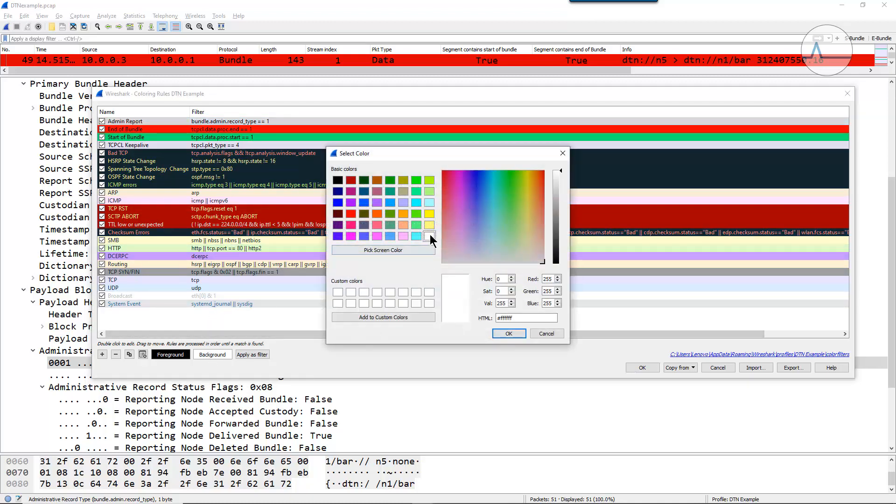
click(429, 213)
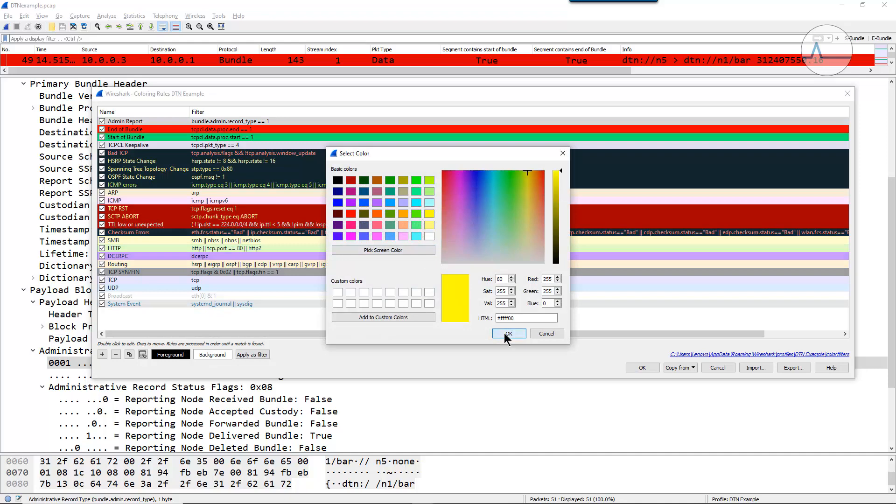
click(508, 334)
click(642, 368)
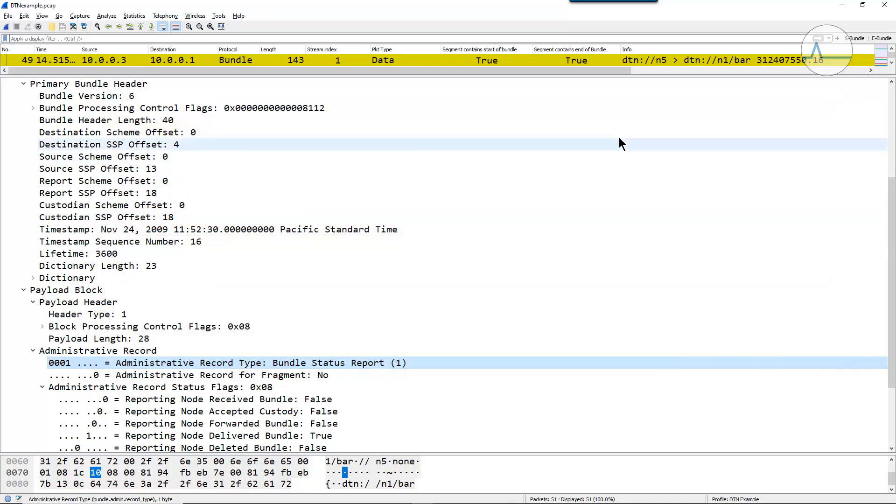
- Enlarge the packet list, look back through the colored packets to packet 14, and widen the Time column to show full timestamps
drag(569, 77, 568, 389)
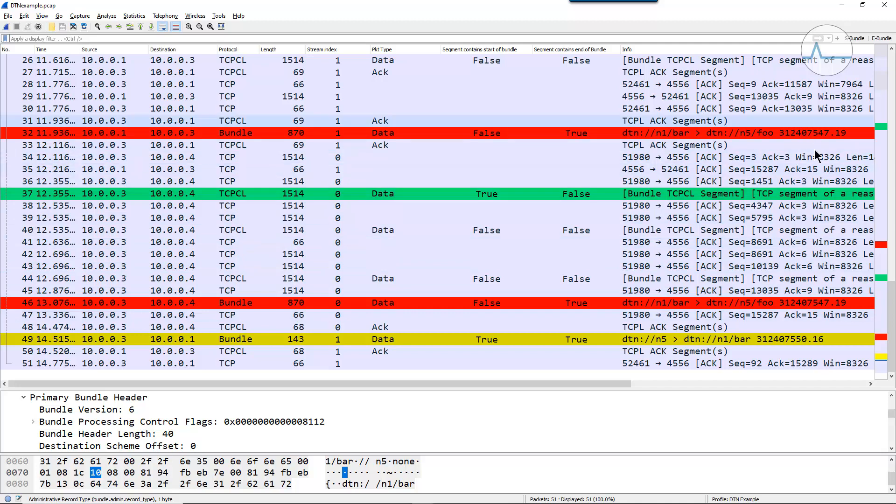
scroll(891, 63, up, 3)
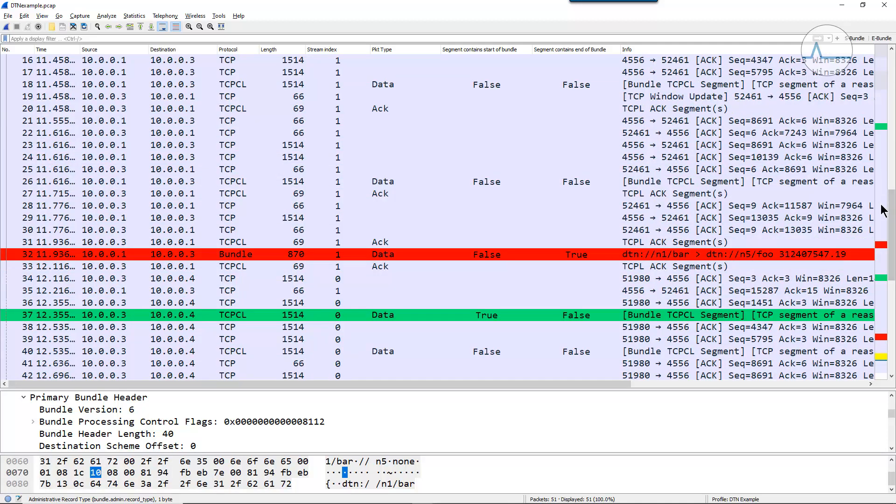
drag(891, 229, 893, 182)
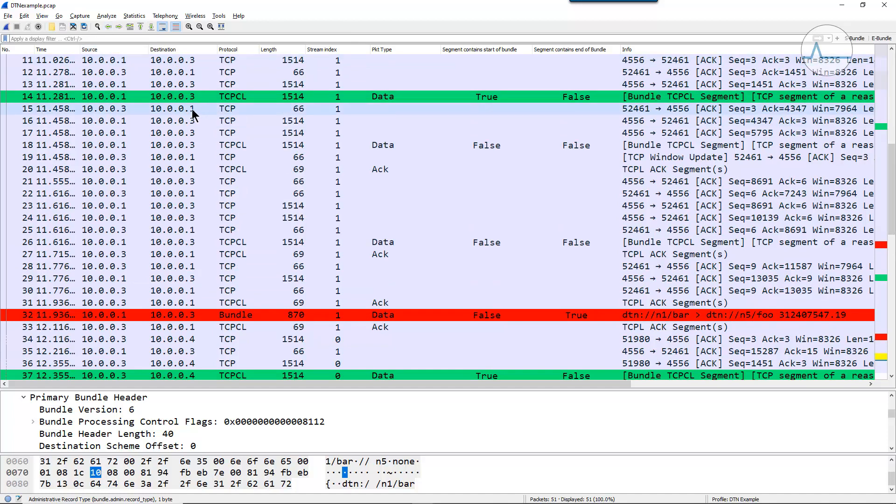
drag(80, 49, 104, 49)
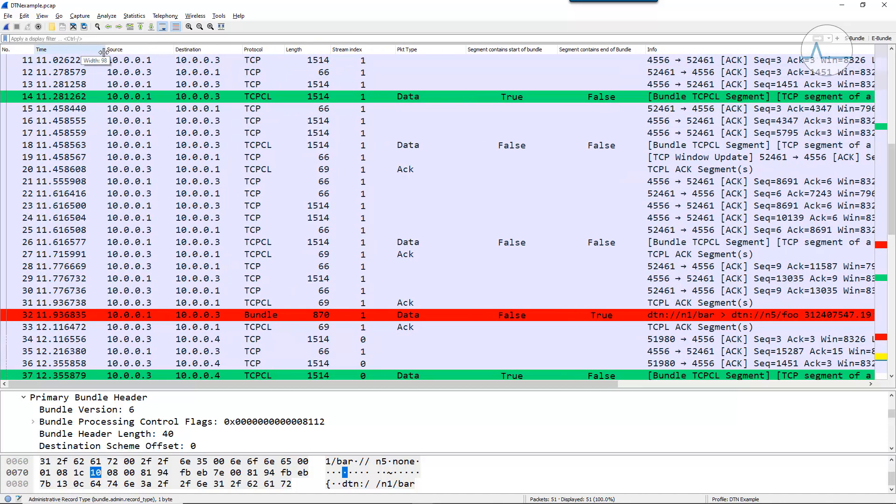
- Select packet 14 and examine its reassembled TCP segments and TCP Convergence Header in the enlarged packet details
click(891, 51)
click(891, 51)
click(262, 120)
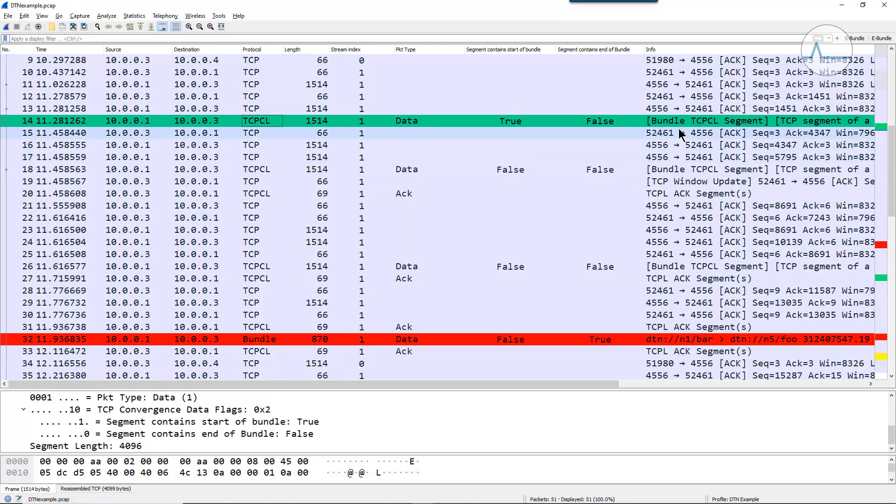
drag(400, 386, 401, 375)
mouse_move(408, 266)
mouse_down()
mouse_move(406, 219)
mouse_move(397, 262)
mouse_up()
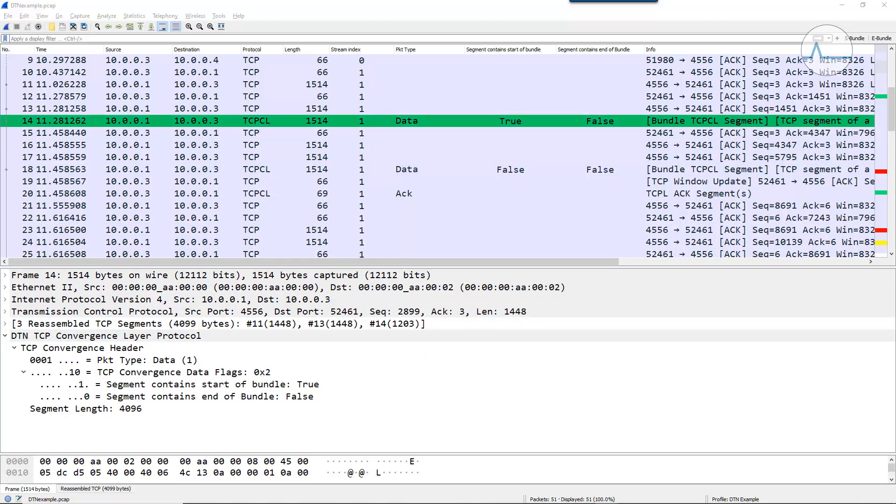
mouse_move(436, 315)
mouse_down()
mouse_move(368, 311)
mouse_move(223, 332)
mouse_move(465, 343)
mouse_move(404, 325)
mouse_up()
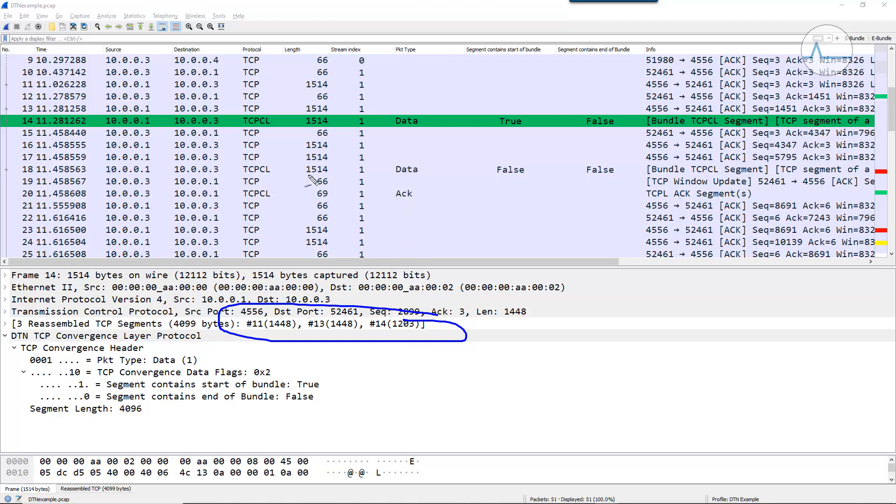
drag(308, 176, 768, 176)
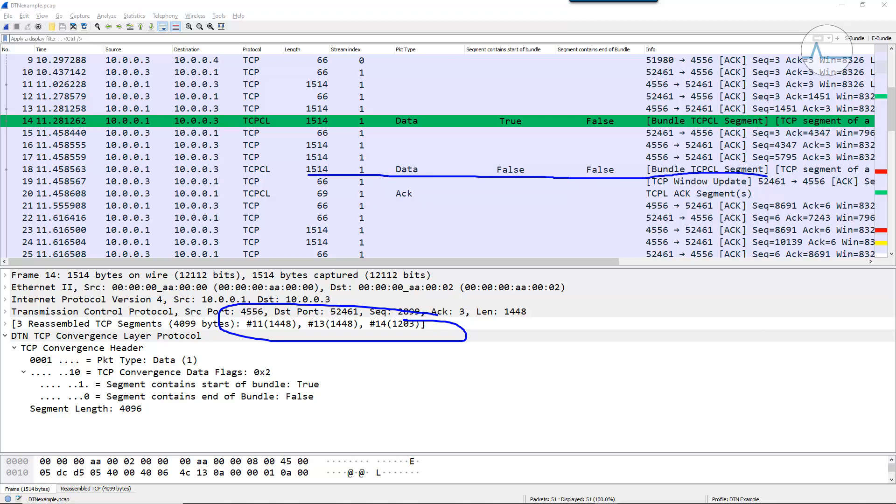
- Select packet 18 and examine which TCP segments are reassembled into its TCPCL data segment
click(353, 169)
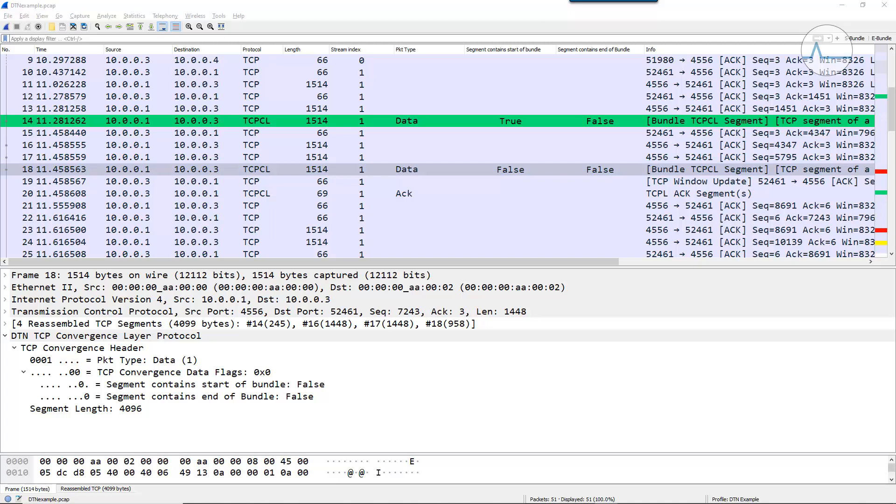
mouse_move(441, 311)
mouse_down()
mouse_move(285, 312)
mouse_move(242, 328)
mouse_move(320, 342)
mouse_move(518, 338)
mouse_move(419, 315)
mouse_up()
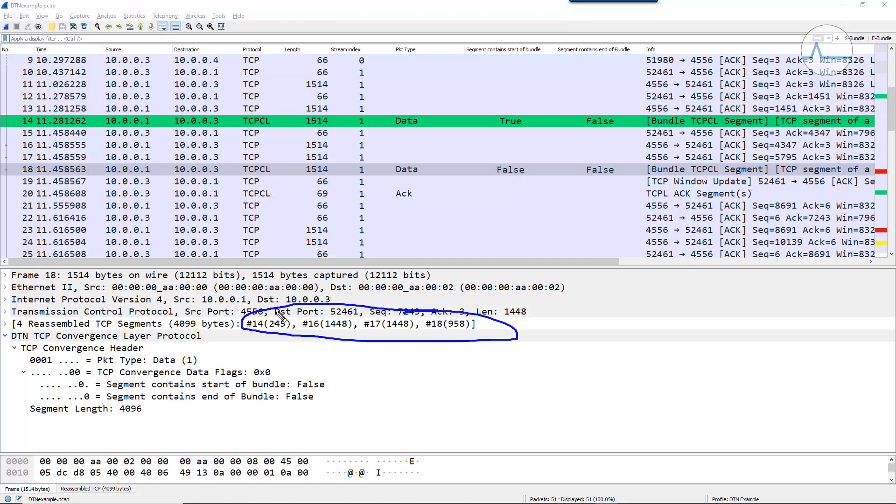
mouse_move(251, 334)
mouse_down()
mouse_move(285, 340)
mouse_move(294, 326)
mouse_move(276, 316)
mouse_up()
key(Escape)
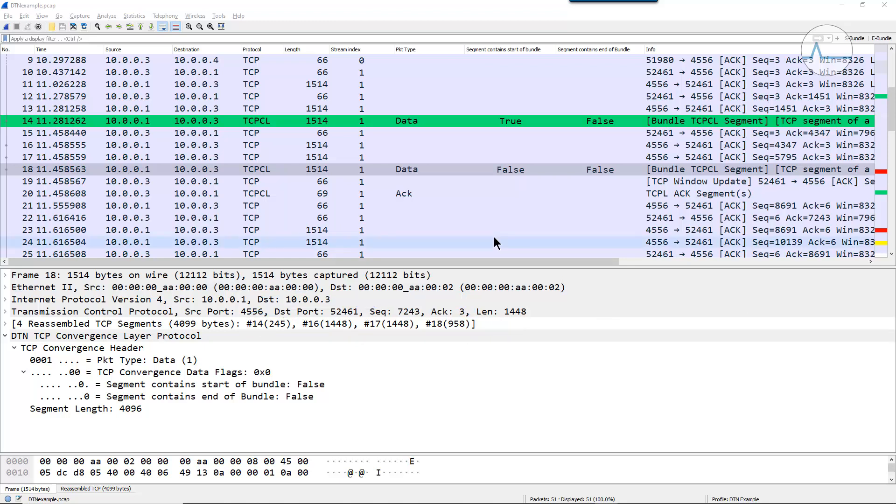
- Find the following TCPCL data packet, packet 26, select it and examine its list of reassembled TCP segments
click(891, 255)
click(891, 255)
click(892, 255)
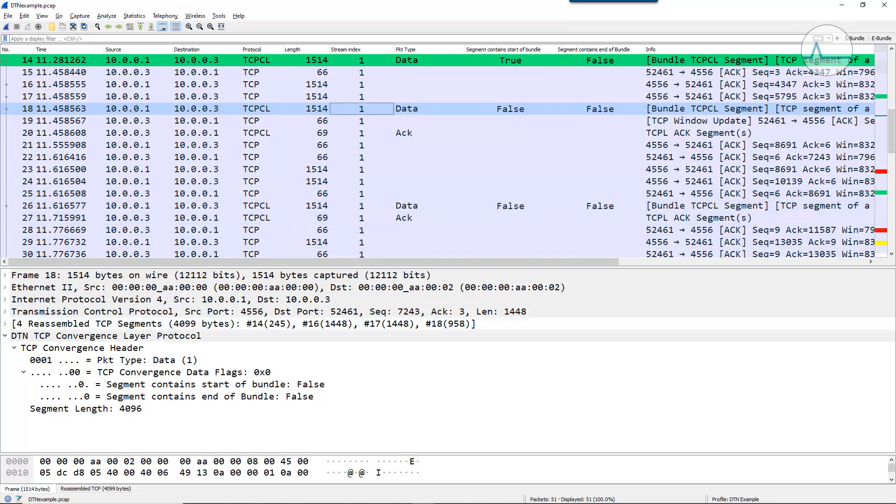
key(ctrl+2)
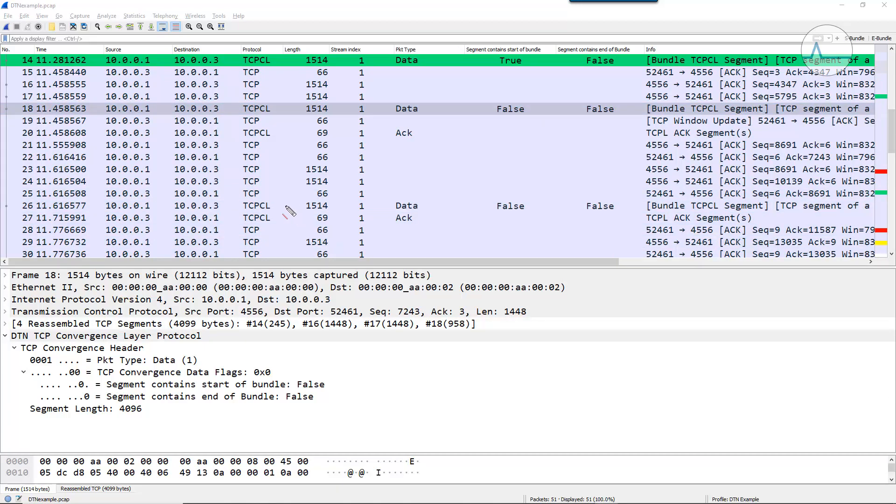
drag(292, 210, 768, 212)
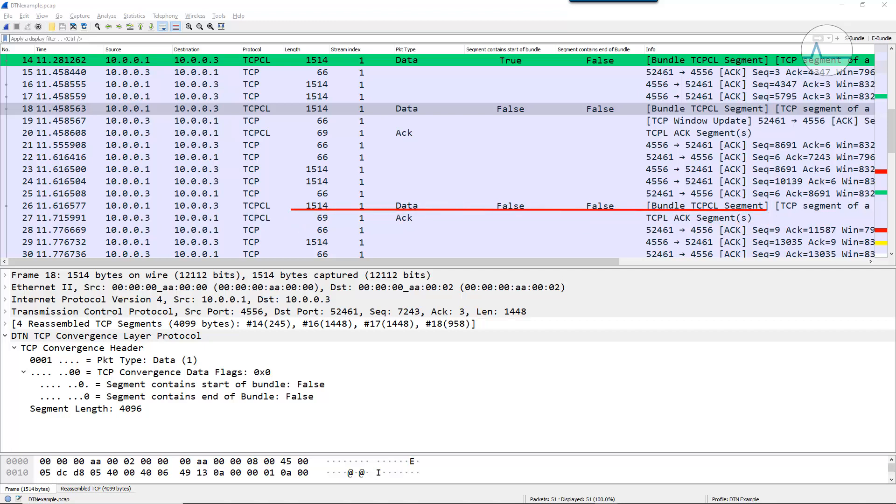
mouse_move(400, 308)
mouse_down()
mouse_move(189, 322)
mouse_move(394, 345)
mouse_move(485, 345)
mouse_move(497, 335)
mouse_move(425, 315)
mouse_up()
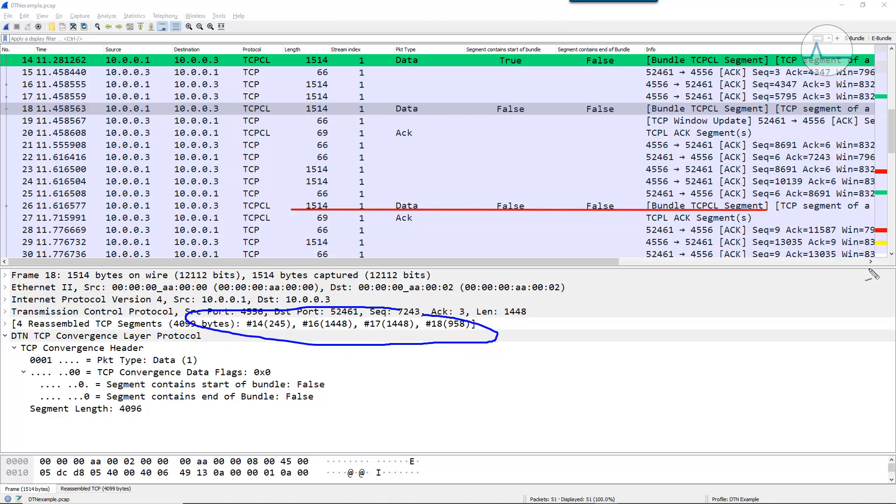
key(Escape)
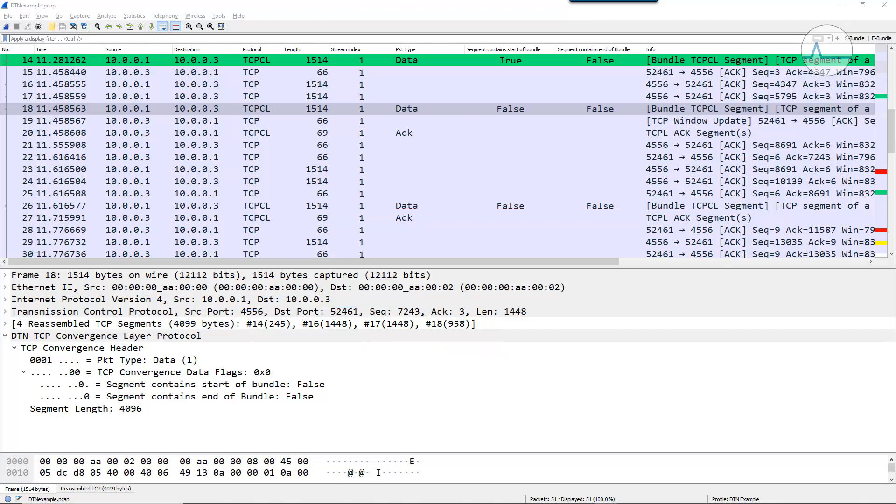
click(413, 206)
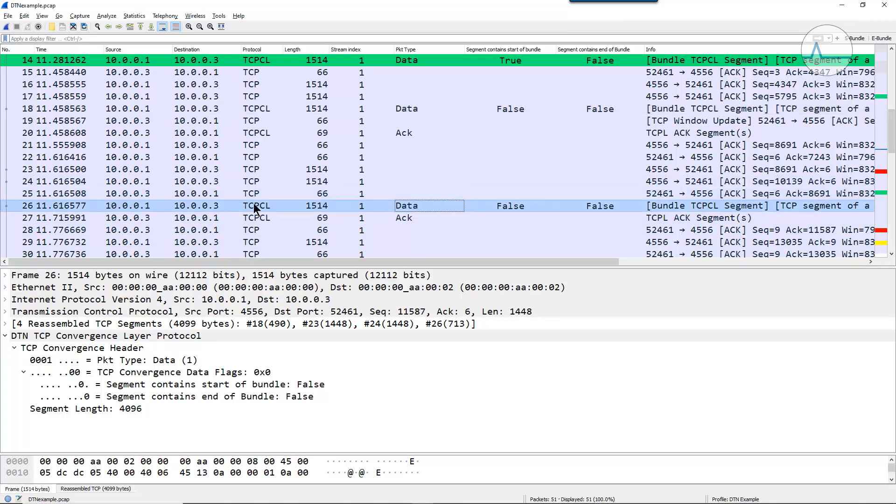
key(alt+Tab)
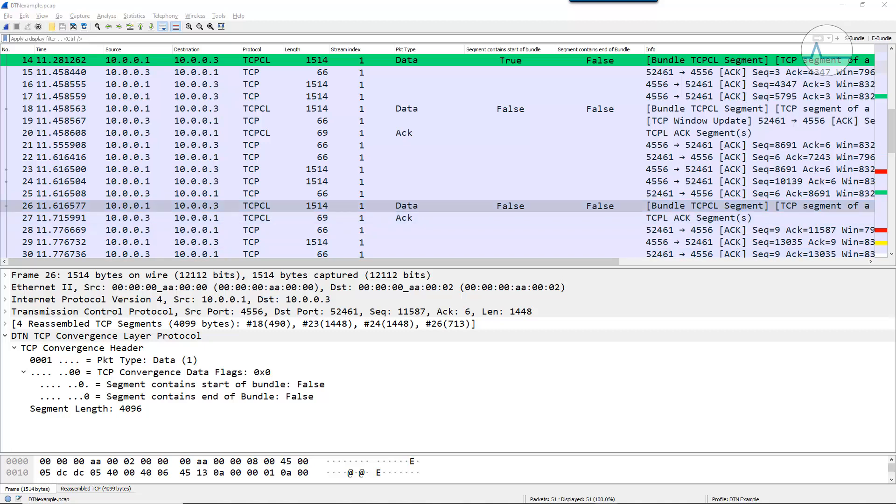
mouse_move(413, 312)
mouse_down()
mouse_move(287, 310)
mouse_move(240, 345)
mouse_move(552, 346)
mouse_move(372, 310)
mouse_up()
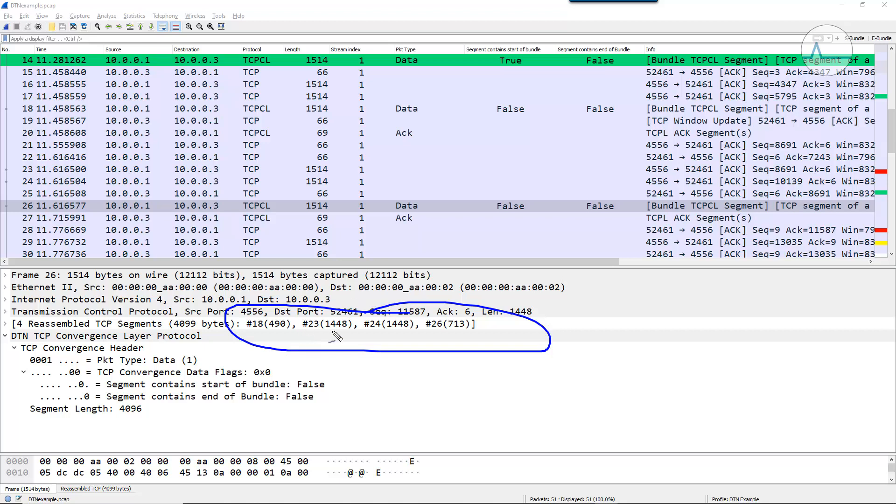
mouse_move(280, 309)
mouse_down()
mouse_move(264, 312)
mouse_move(259, 346)
mouse_move(300, 327)
mouse_move(269, 312)
mouse_move(347, 331)
mouse_move(455, 333)
mouse_up()
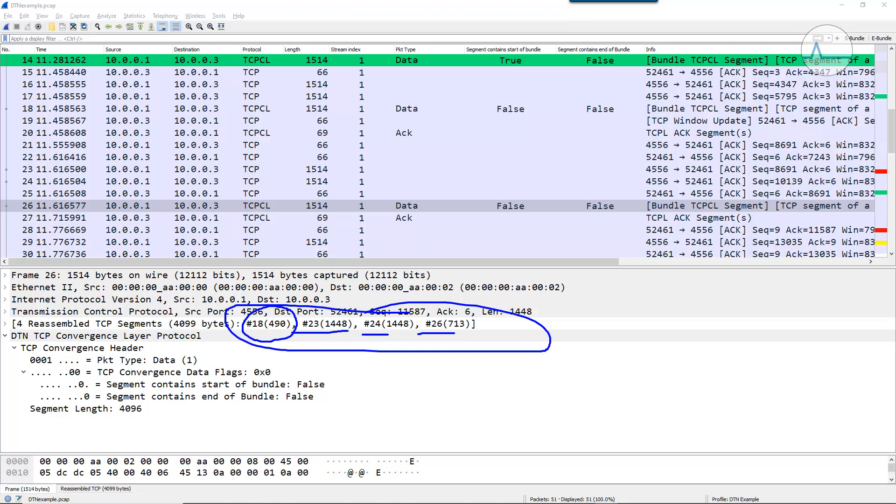
key(Escape)
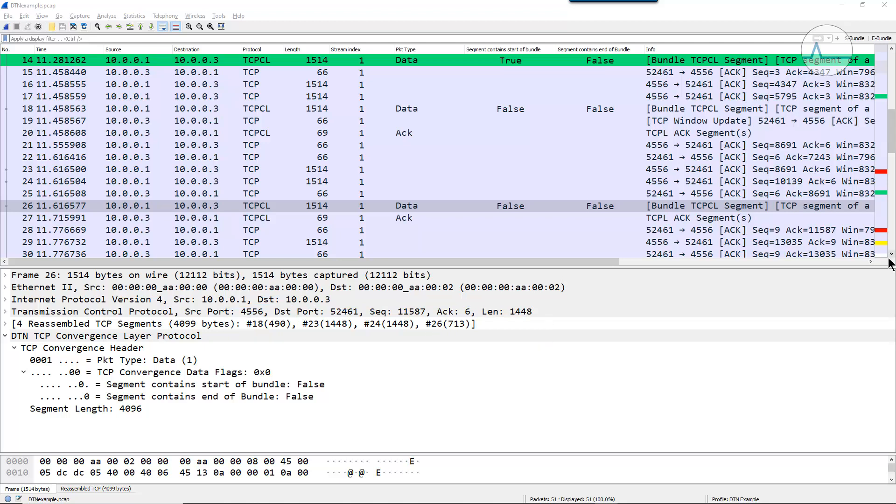
- Select packet 32, the end of the bundle, and examine its reassembled TCP segments
scroll(891, 257, down, 1)
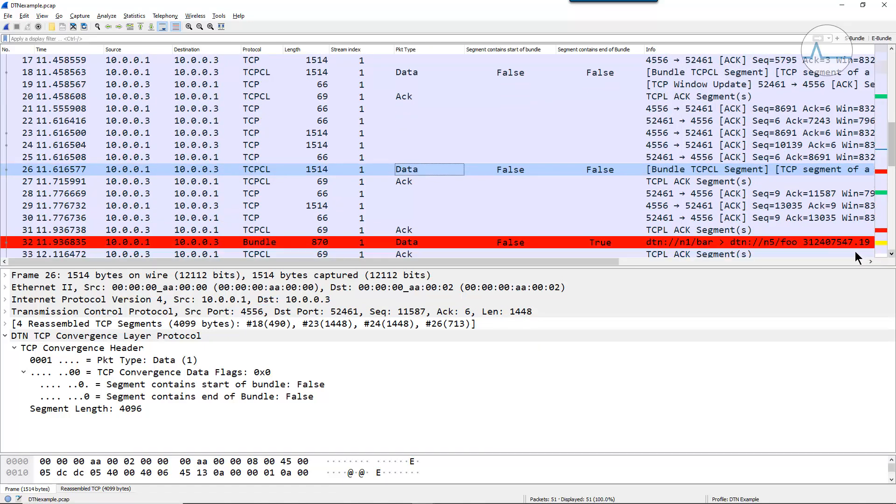
click(446, 243)
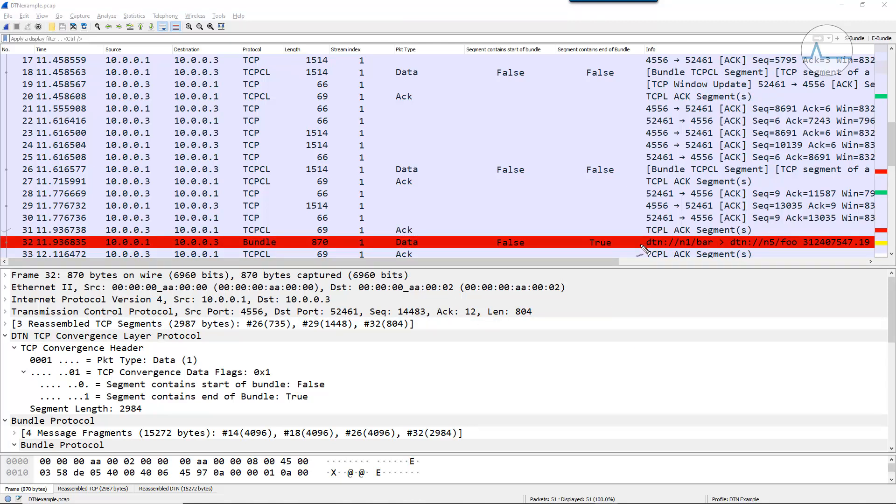
drag(364, 248, 425, 248)
mouse_move(283, 304)
mouse_down()
mouse_move(250, 307)
mouse_move(292, 351)
mouse_move(462, 319)
mouse_move(259, 306)
mouse_up()
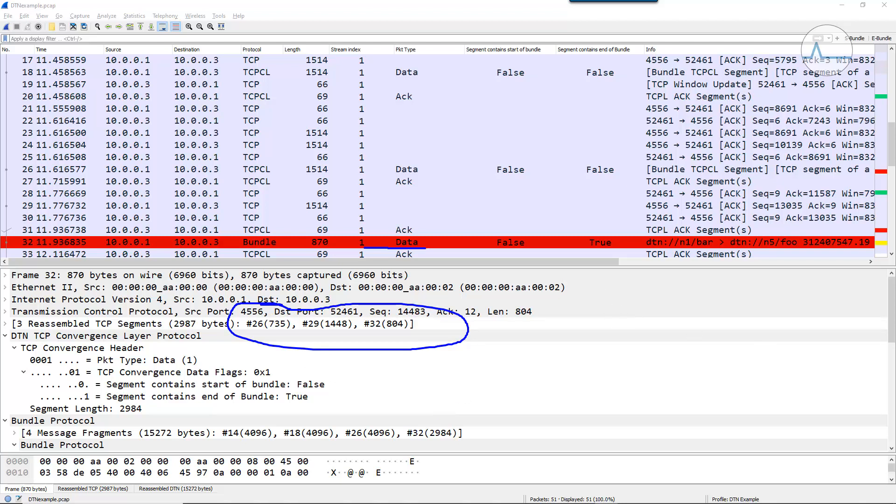
key(Escape)
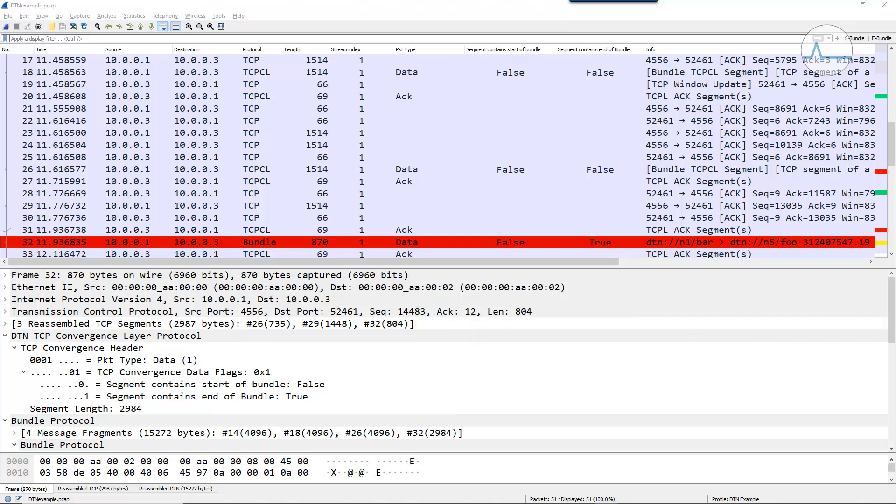
- Enlarge the packet list, select TCPCL Ack packet 20 and examine its Ack Length against the data packets before it
drag(456, 265, 457, 305)
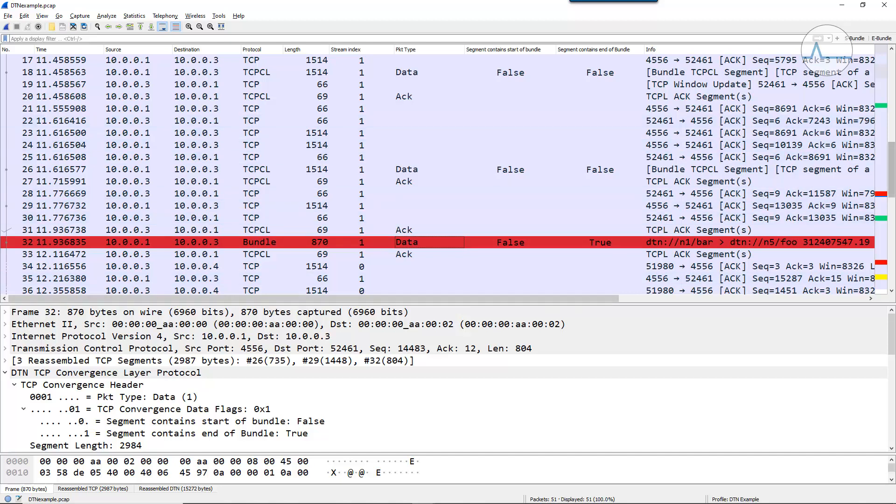
scroll(893, 173, up, 2)
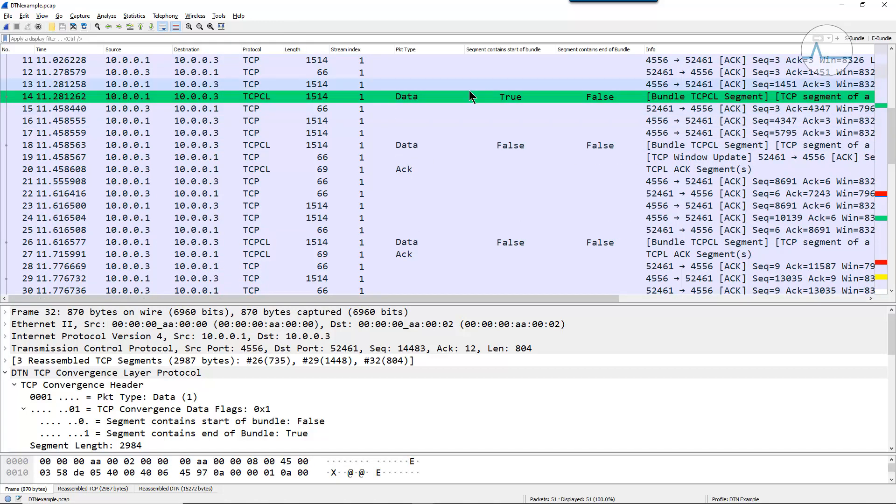
click(414, 171)
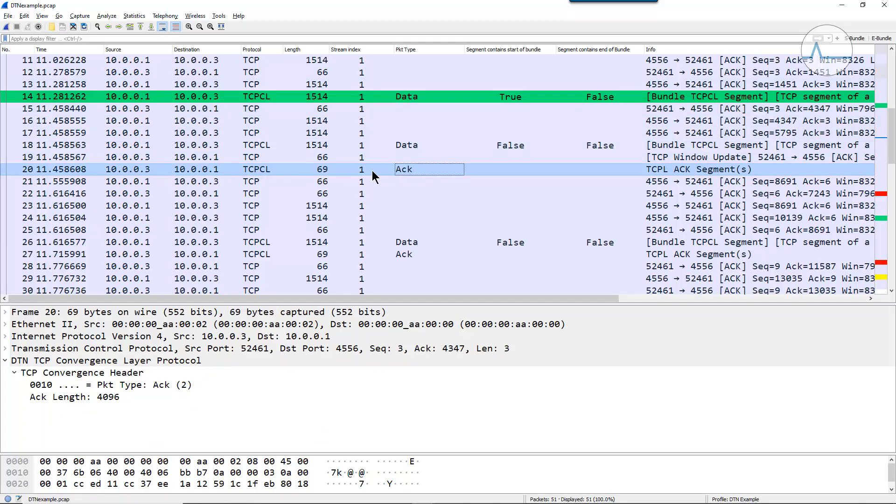
key(alt+Tab)
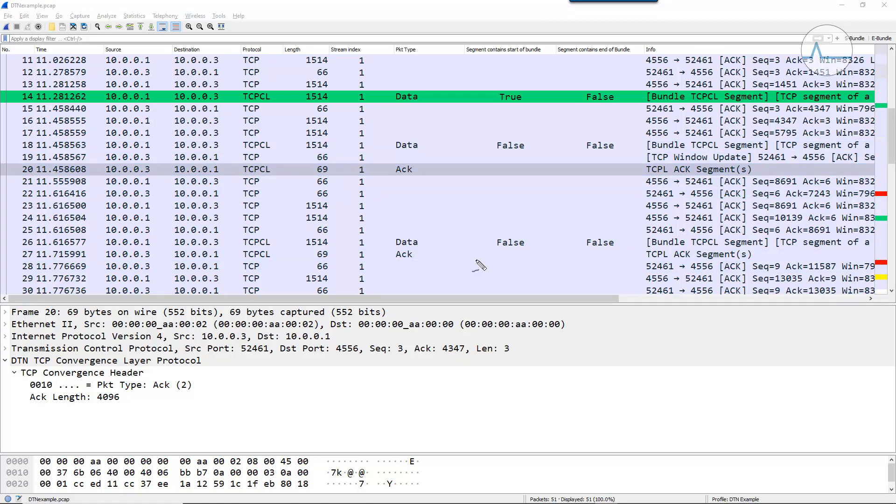
mouse_move(392, 156)
mouse_down()
mouse_move(422, 184)
mouse_move(394, 159)
mouse_move(423, 169)
mouse_move(453, 122)
mouse_move(427, 98)
mouse_move(431, 106)
mouse_up()
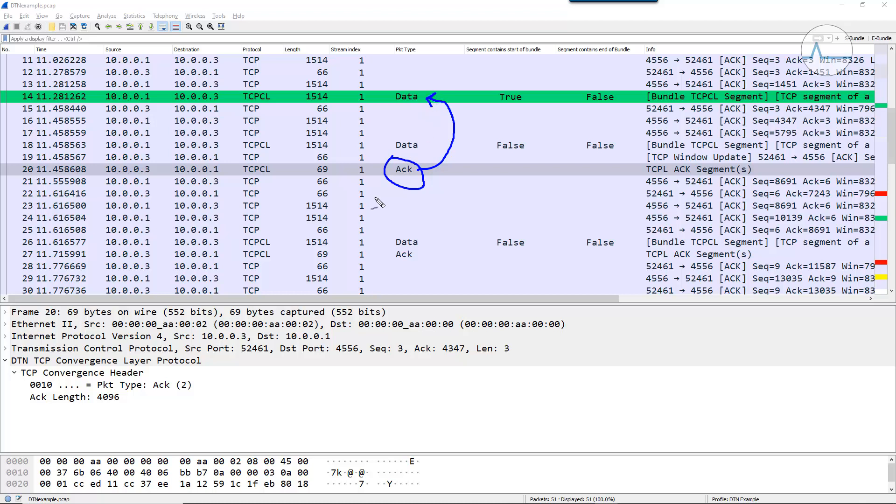
mouse_move(392, 250)
mouse_down()
mouse_move(387, 262)
mouse_move(421, 262)
mouse_move(396, 251)
mouse_move(387, 258)
mouse_move(369, 220)
mouse_move(373, 161)
mouse_move(395, 145)
mouse_up()
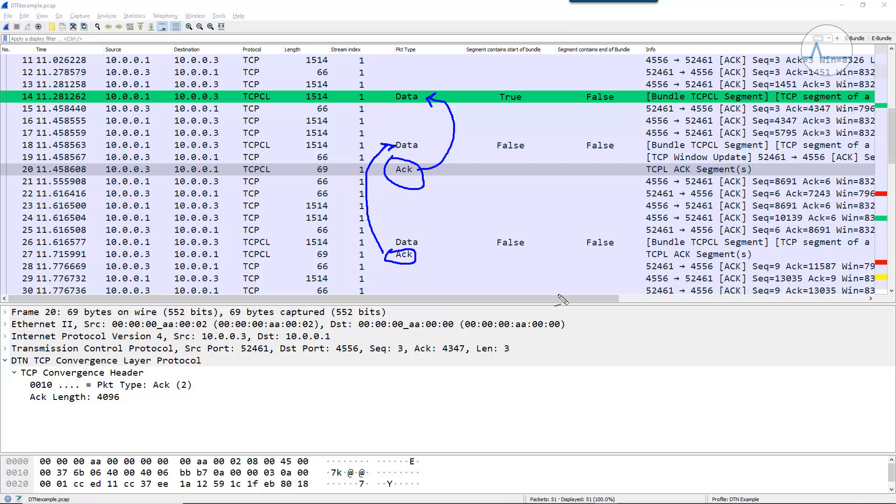
key(Escape)
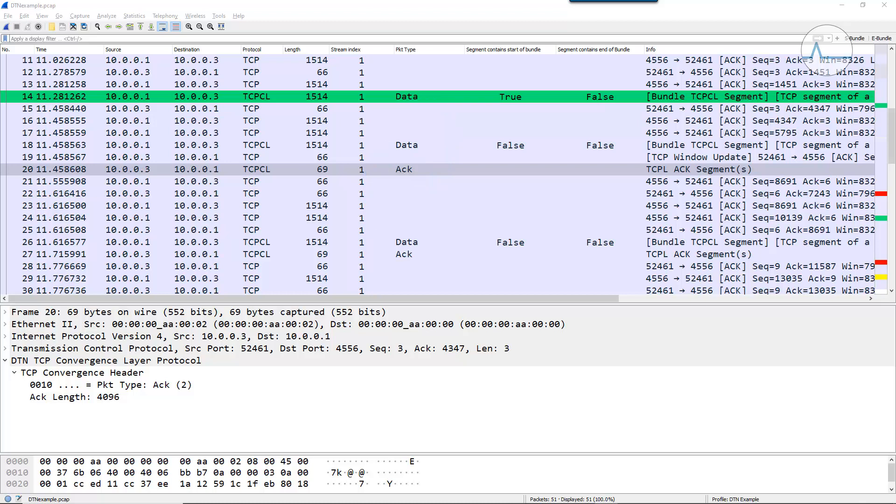
click(455, 167)
click(455, 169)
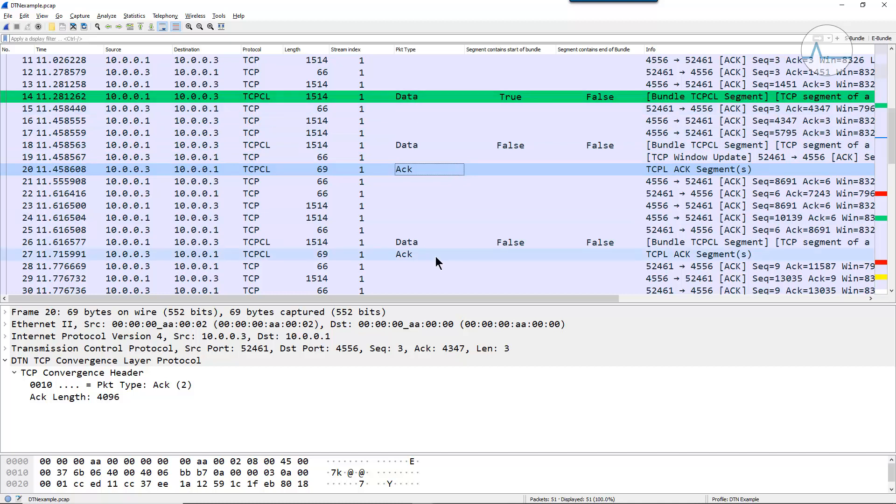
- Select the TCPCL Ack packets 27, 31 and 33 one after another and compare their Ack Length fields
click(419, 255)
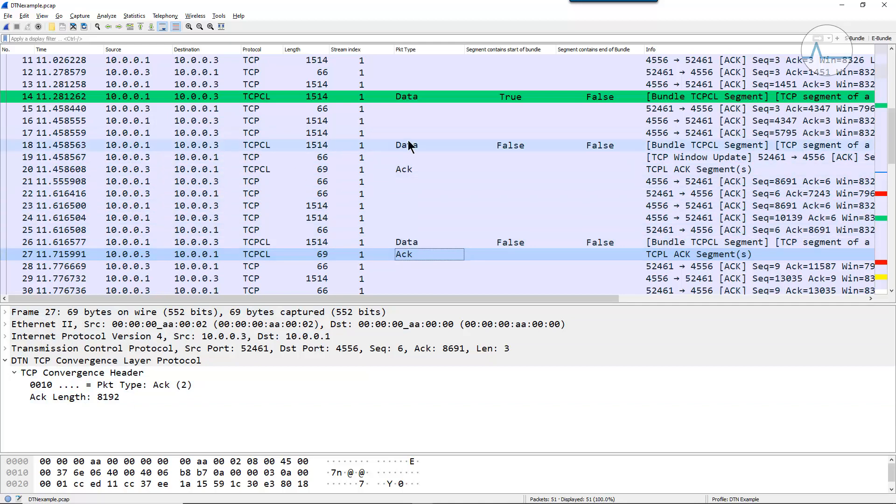
click(891, 291)
click(891, 291)
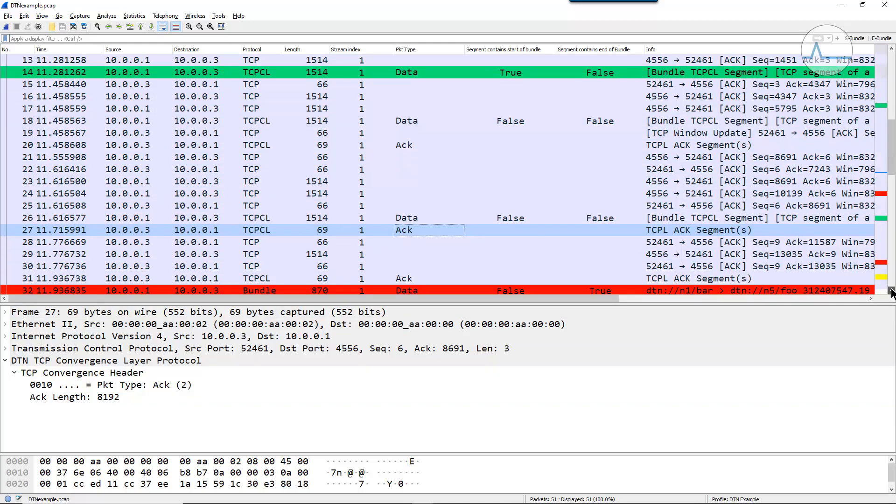
click(891, 292)
click(398, 267)
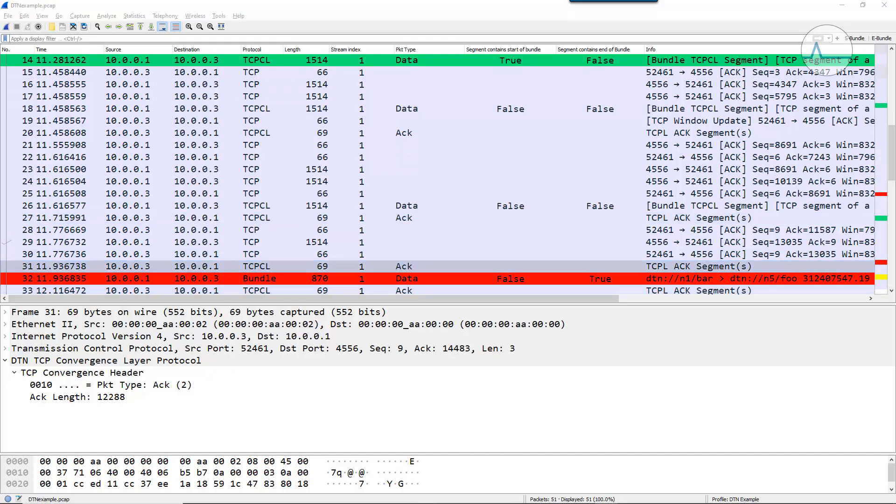
mouse_move(405, 247)
mouse_down()
mouse_move(395, 261)
mouse_move(417, 276)
mouse_move(386, 247)
mouse_move(381, 214)
mouse_move(403, 209)
mouse_move(387, 215)
mouse_move(389, 201)
mouse_move(425, 213)
mouse_move(392, 199)
mouse_move(304, 211)
mouse_move(306, 100)
mouse_move(331, 141)
mouse_move(322, 215)
mouse_up()
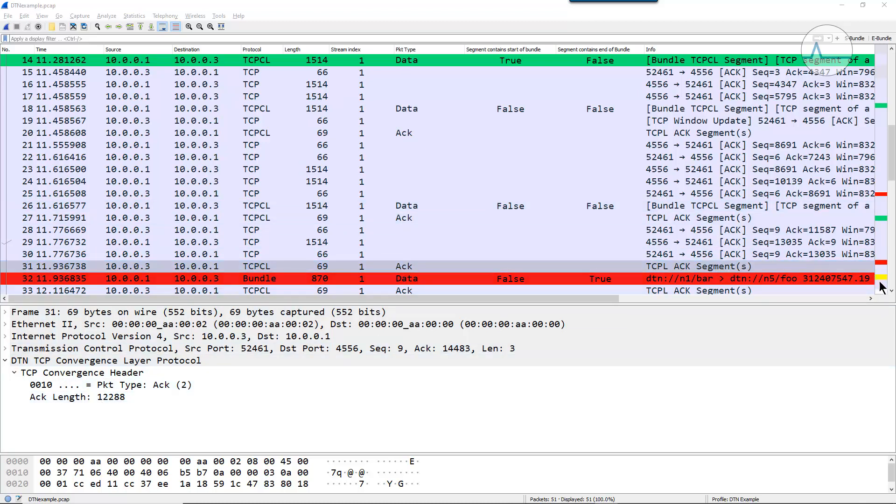
click(891, 290)
click(891, 290)
click(891, 290)
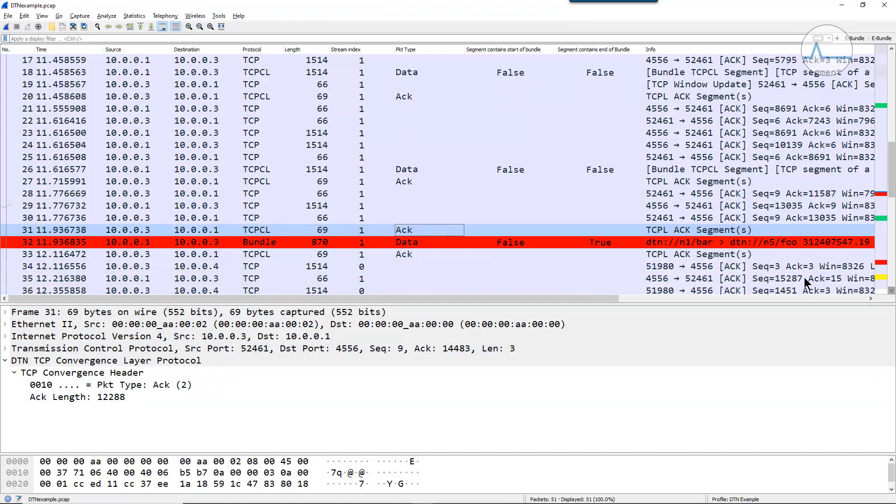
click(413, 254)
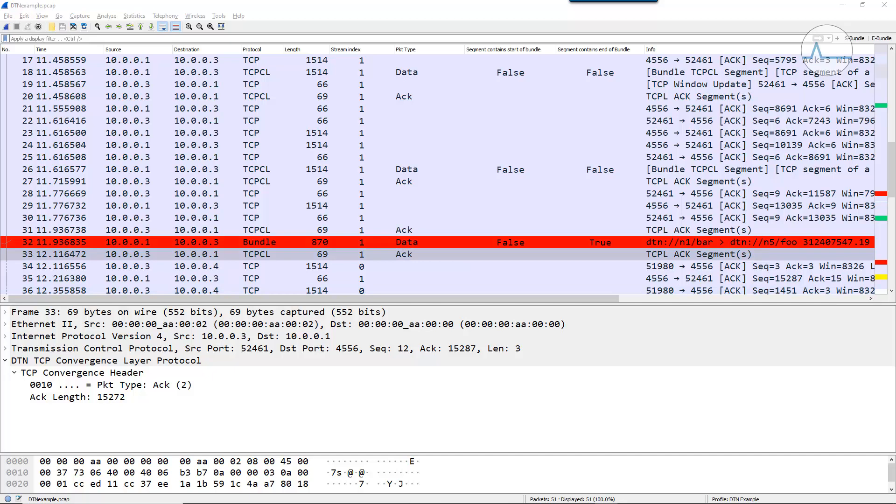
- Switch to the Payload Calculations.xlsx workbook in Excel and look through TCPCL Segments A to D on the 10.0.0.1 -> 10.0.0.3 sheet
drag(895, 24, 655, 15)
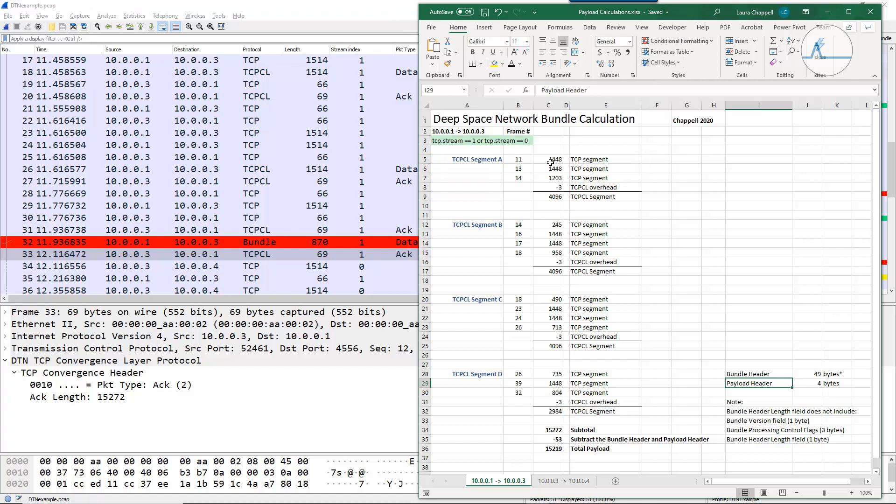
click(470, 160)
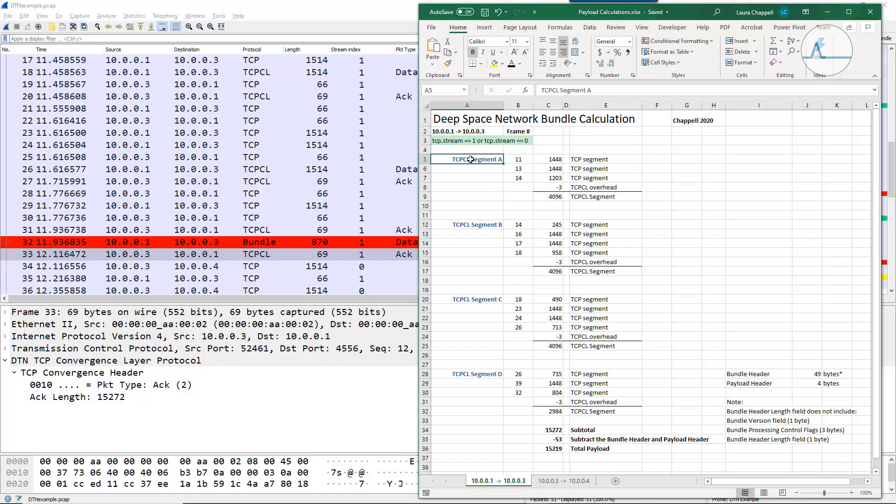
click(464, 226)
click(474, 300)
click(467, 377)
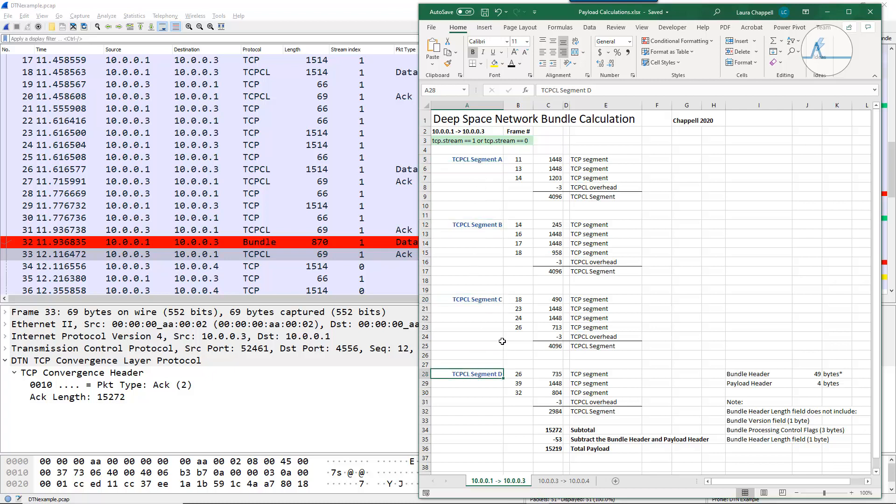
- Go through the frame lengths, TCPCL overhead and SUM formula that make up TCPCL Segment A
click(518, 169)
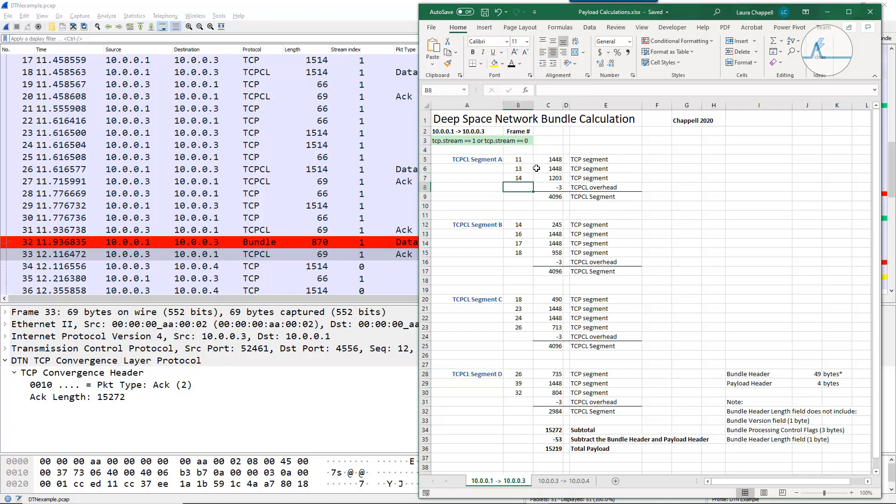
click(552, 160)
click(546, 170)
click(546, 180)
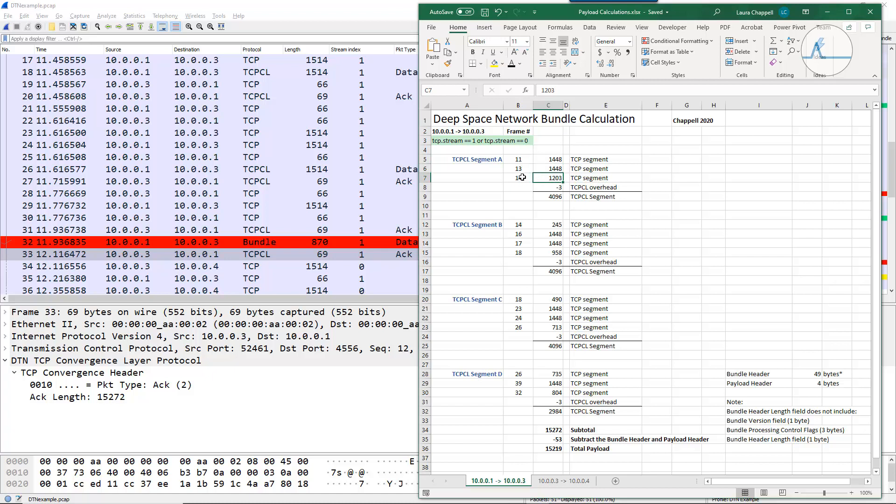
click(552, 188)
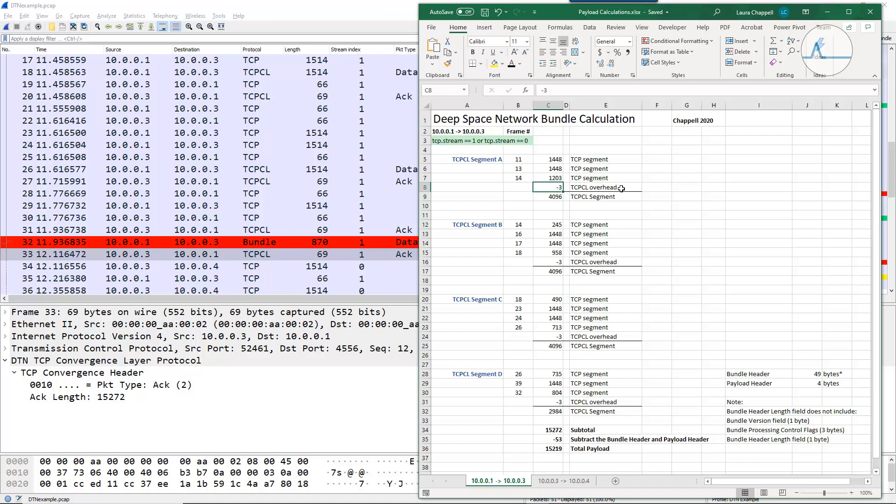
click(547, 197)
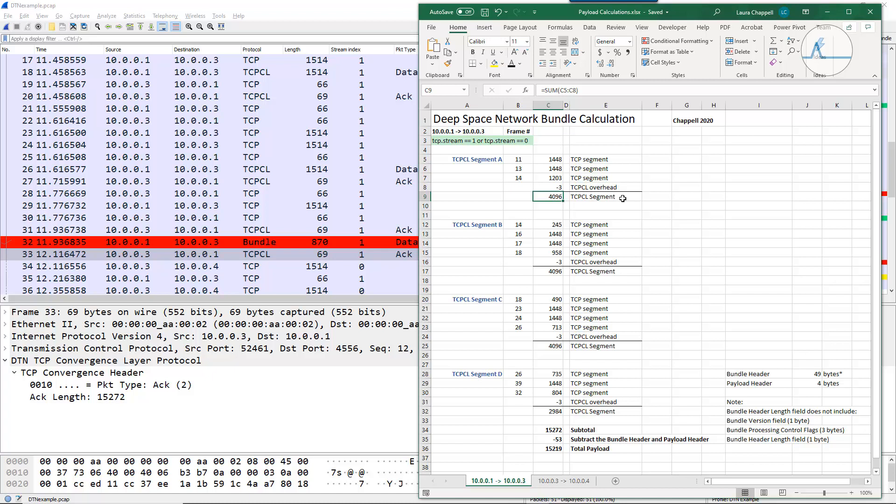
- Check the TCP segment values, TCPCL overhead row and total that make up TCPCL Segment B
click(550, 225)
click(551, 234)
click(551, 243)
click(552, 253)
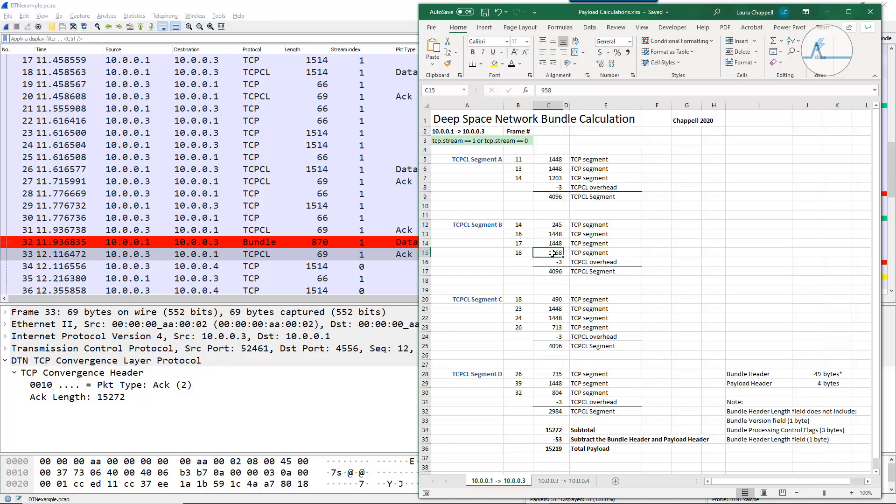
click(591, 264)
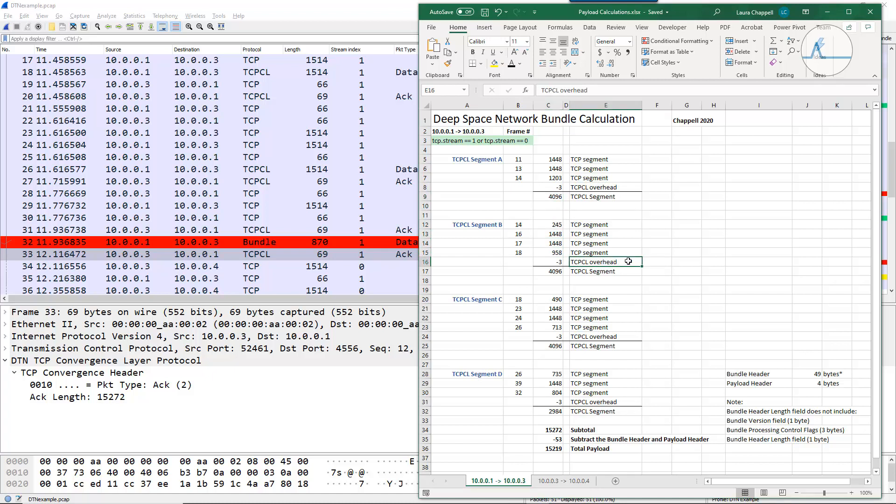
click(548, 271)
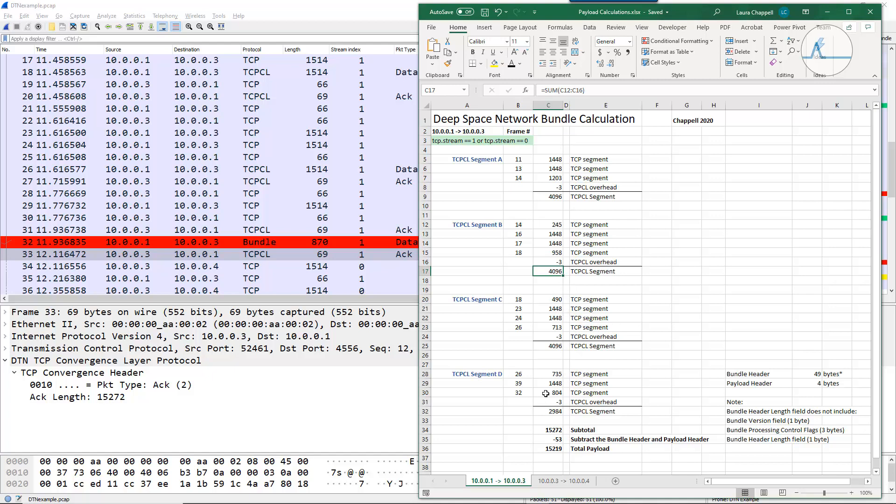
- Move the workbook out of the way, return to Wireshark and select packet 37, the bundle start from 10.0.0.3 to 10.0.0.4
drag(562, 13, 895, 33)
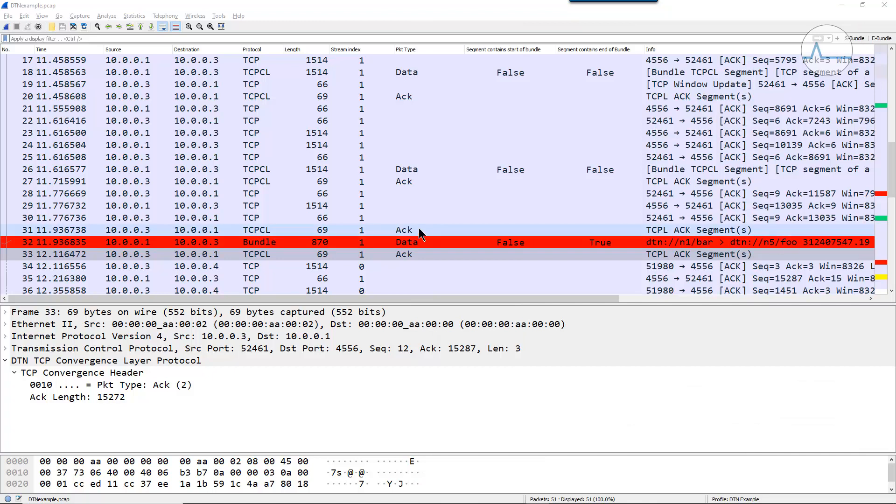
click(891, 290)
click(891, 290)
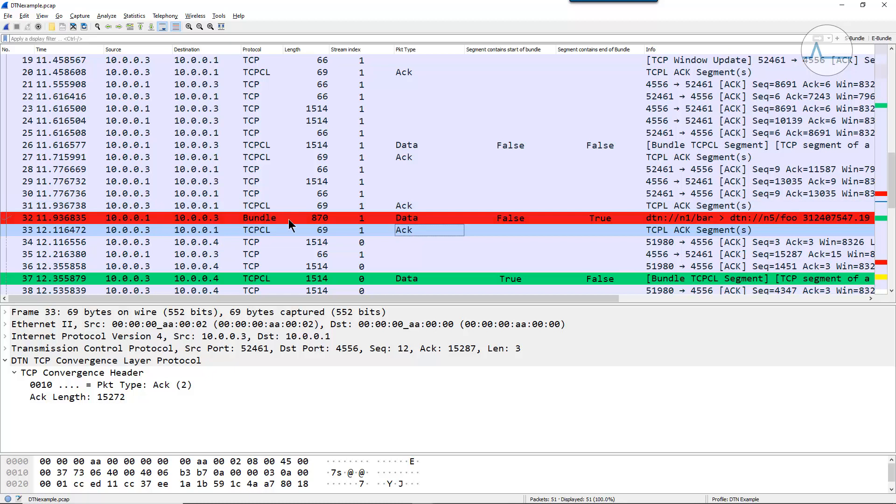
click(276, 280)
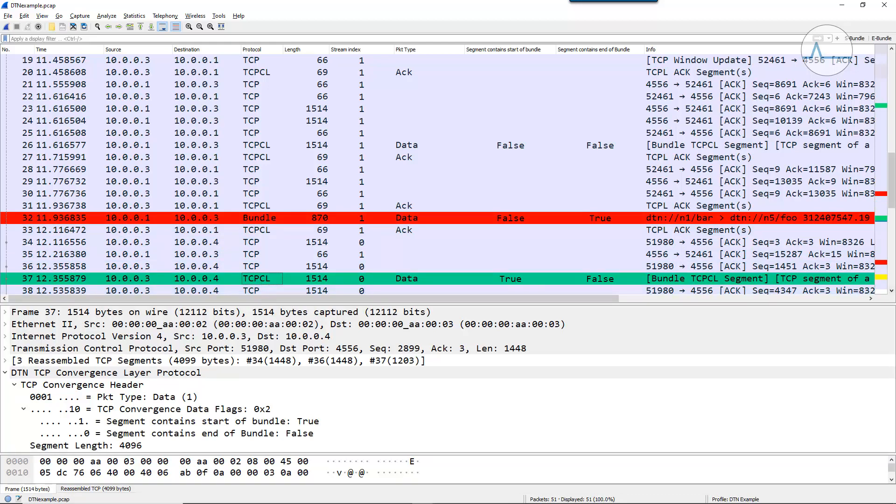
- Select data packets 40, 44 and 46 to examine their reassembled segments, and check the Ack Length of TCPCL Ack packet 48
drag(891, 293, 892, 293)
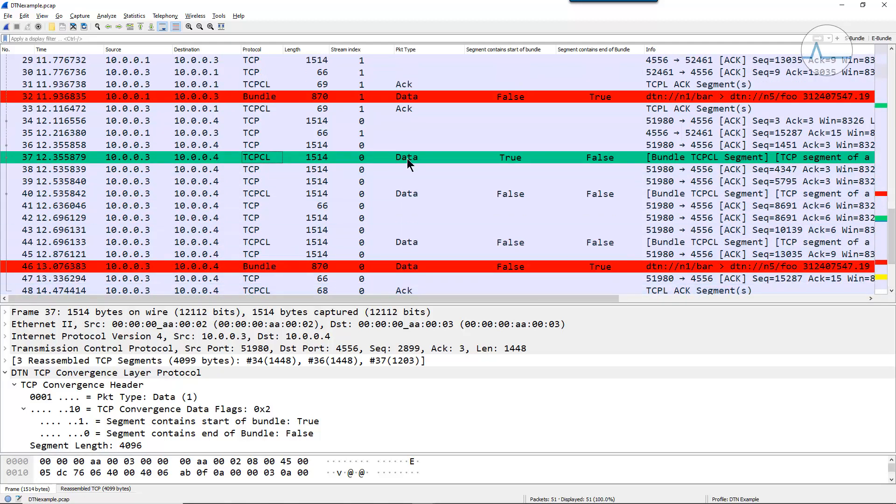
click(404, 193)
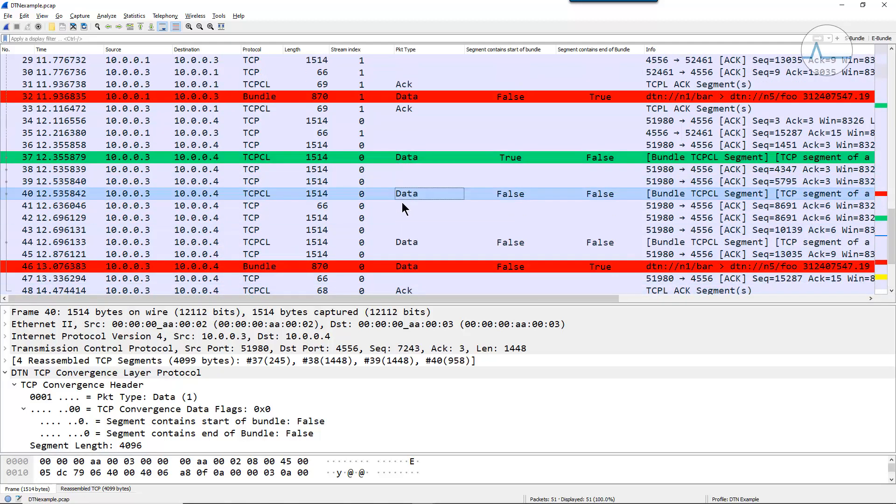
click(399, 242)
click(415, 266)
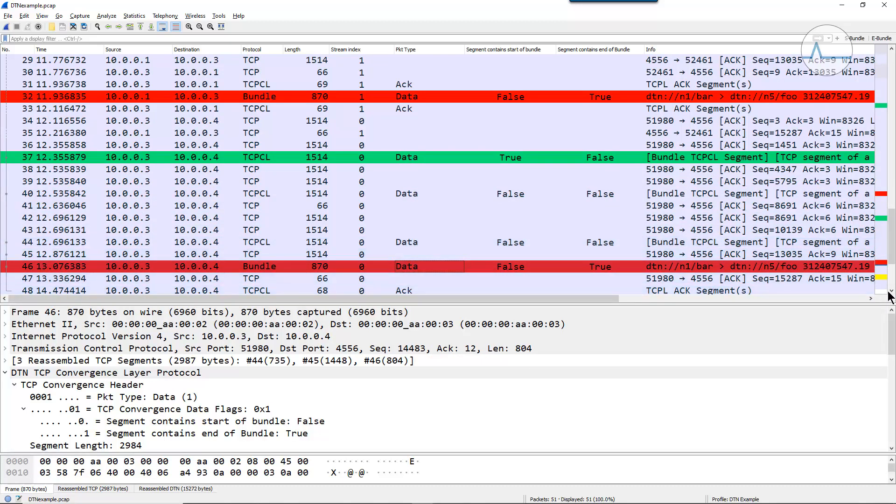
drag(890, 293, 890, 293)
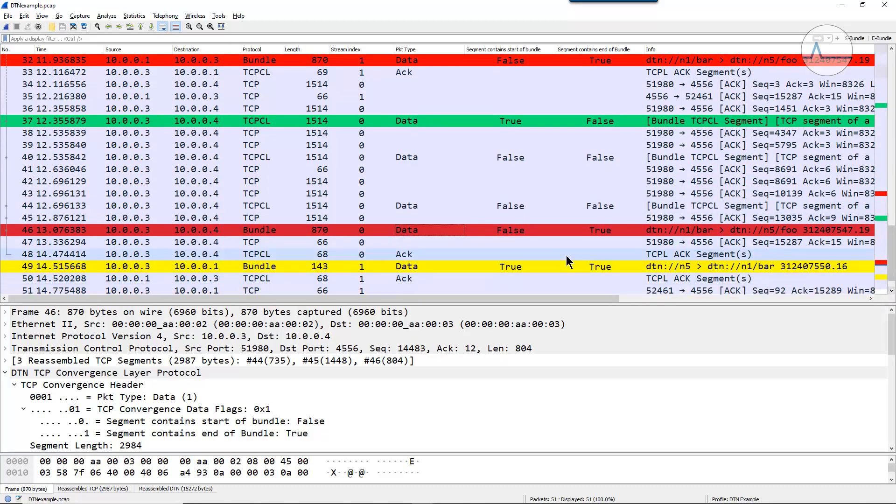
click(399, 254)
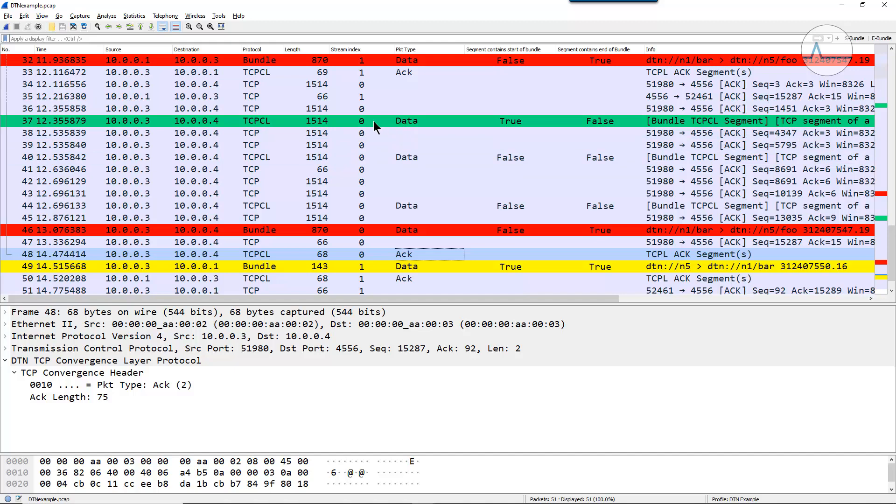
- Return to the first bundle's packets and follow the TCP stream of packet 15
scroll(406, 174, up, 10)
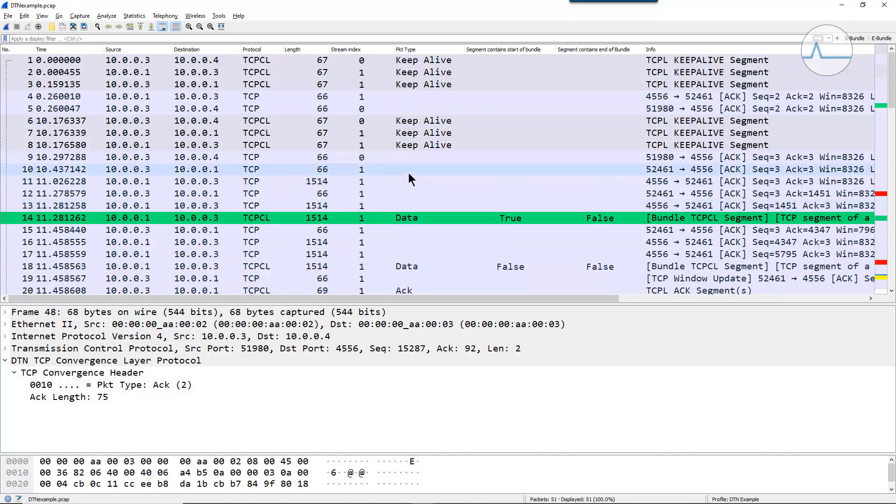
scroll(408, 173, down, 5)
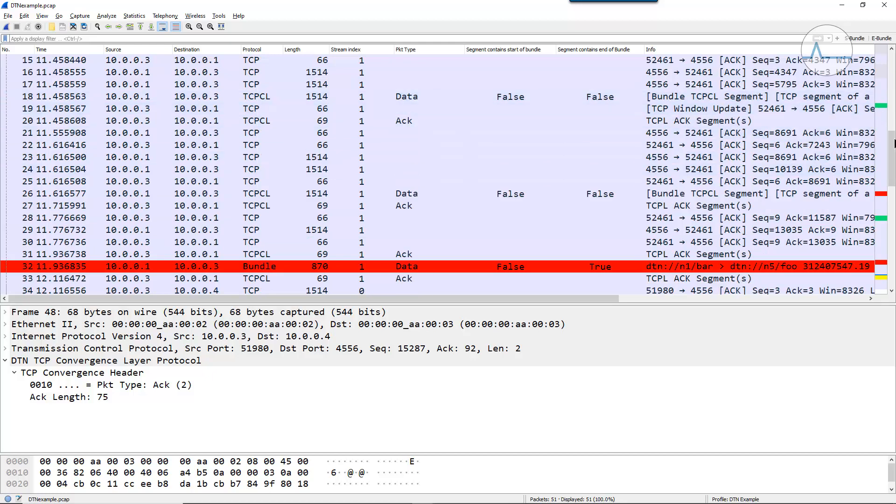
scroll(283, 208, up, 5)
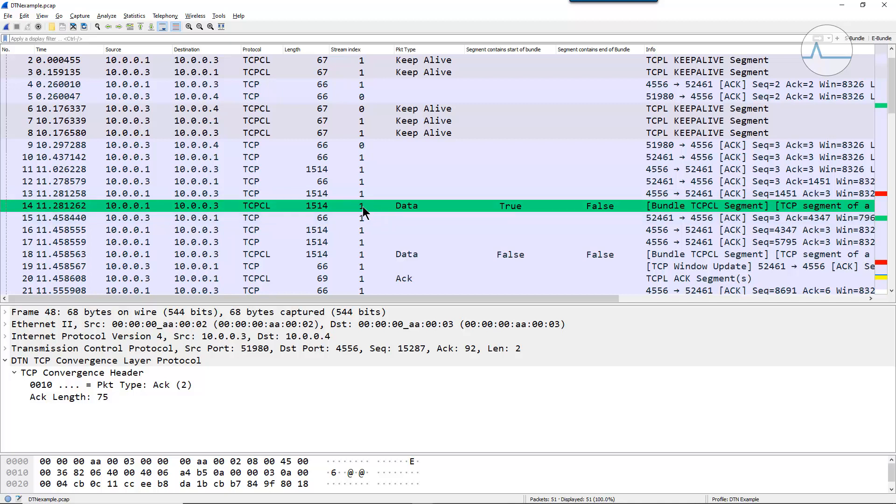
click(360, 218)
right_click(360, 220)
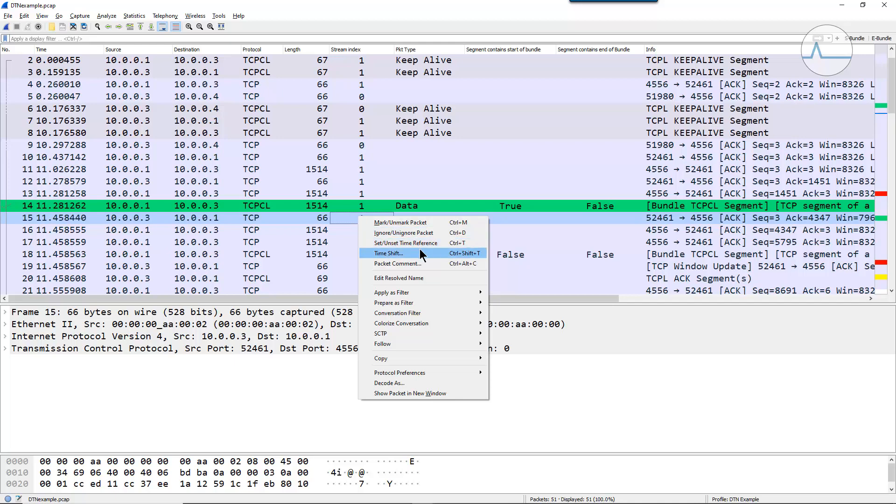
mouse_move(455, 341)
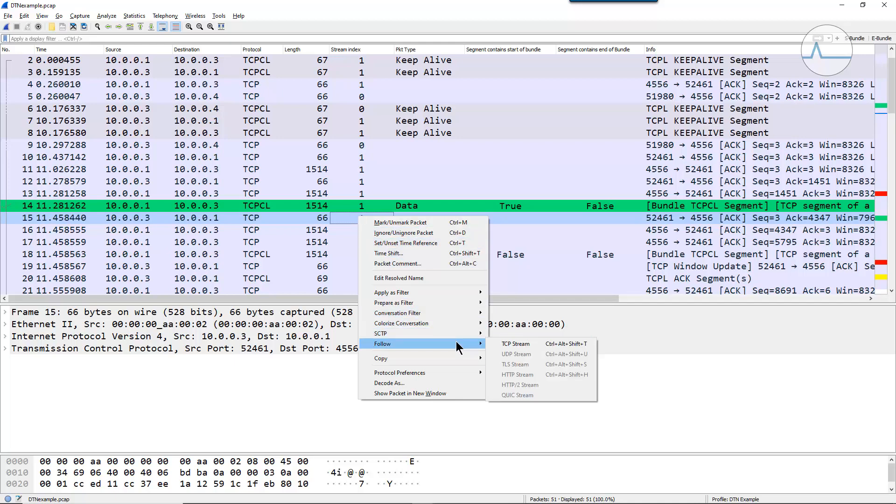
click(536, 346)
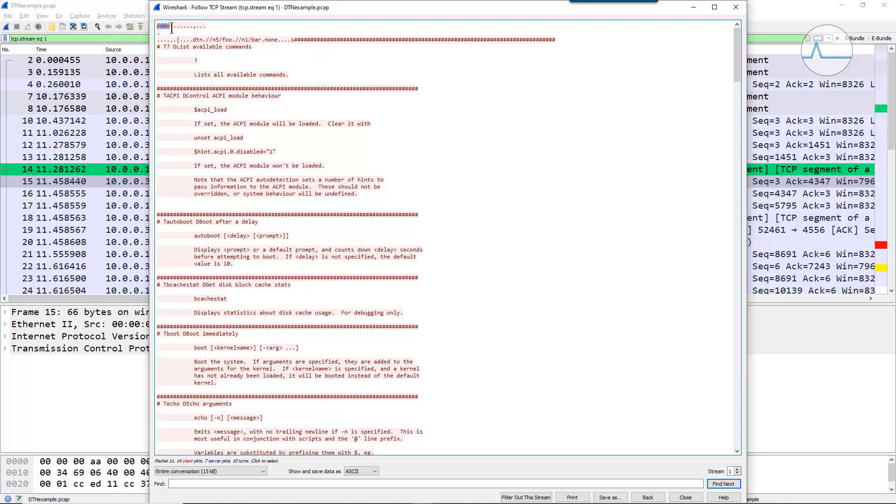
- Match the @ characters at the start of the followed stream to their packets, and reposition the stream window
drag(169, 26, 157, 27)
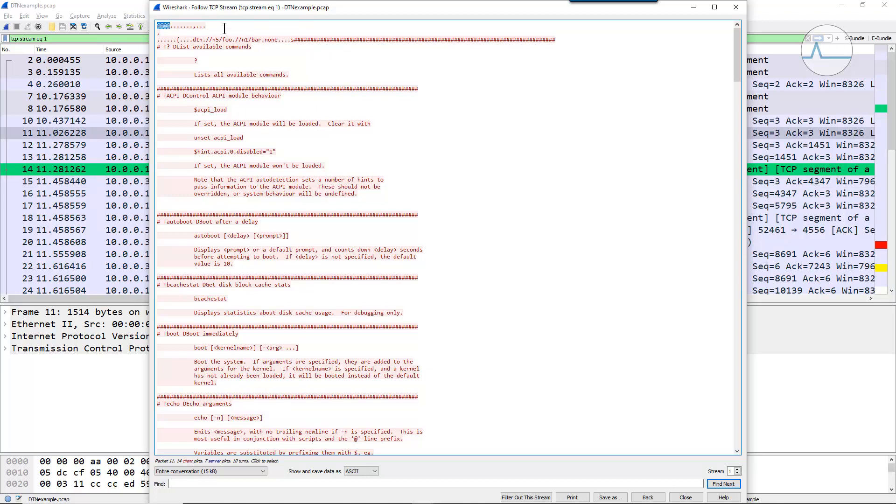
click(175, 25)
click(161, 25)
click(163, 26)
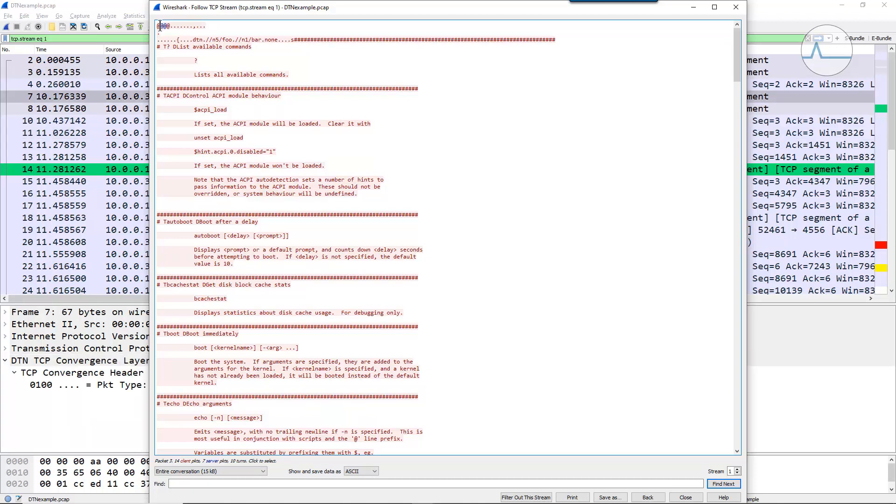
drag(257, 12, 209, 13)
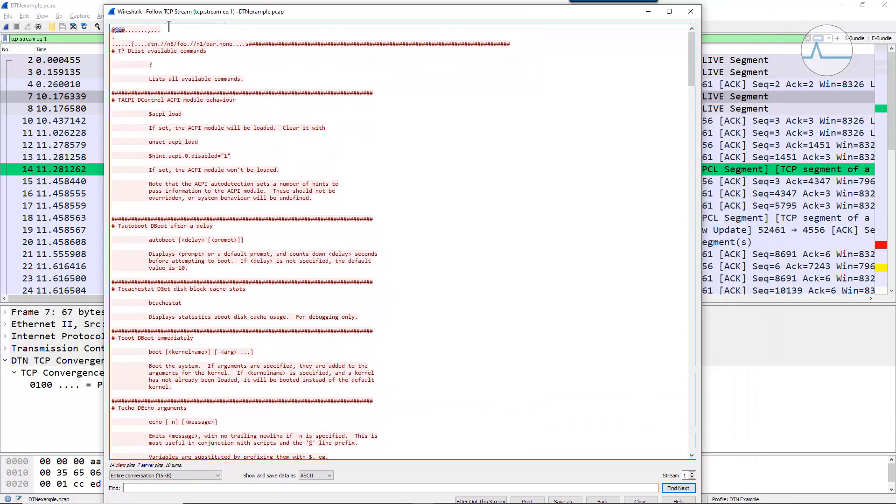
- Highlight the bytes after the @ characters, then the header text through the dtn endpoint names, in the followed stream
drag(124, 31, 131, 33)
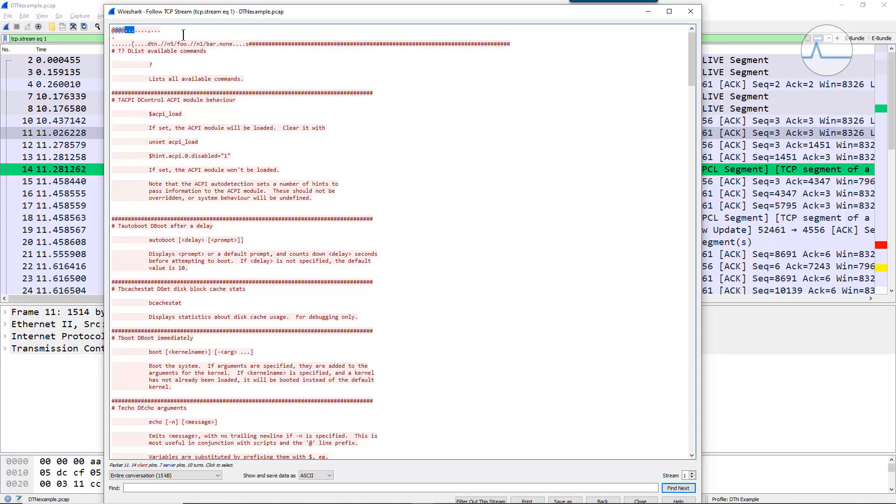
click(135, 28)
drag(134, 28, 236, 46)
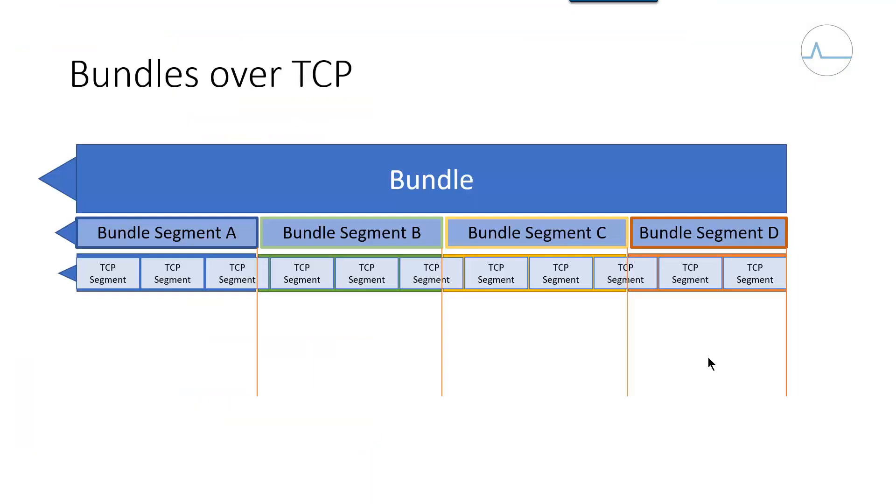
click(708, 358)
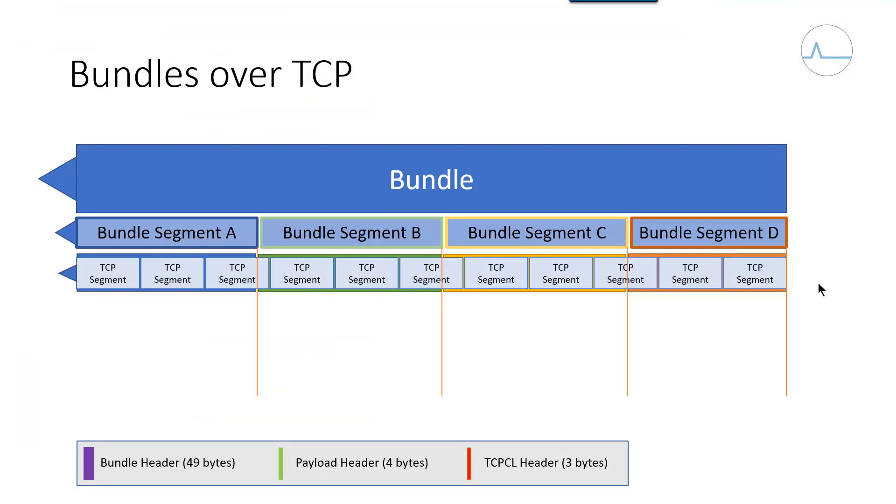
click(165, 439)
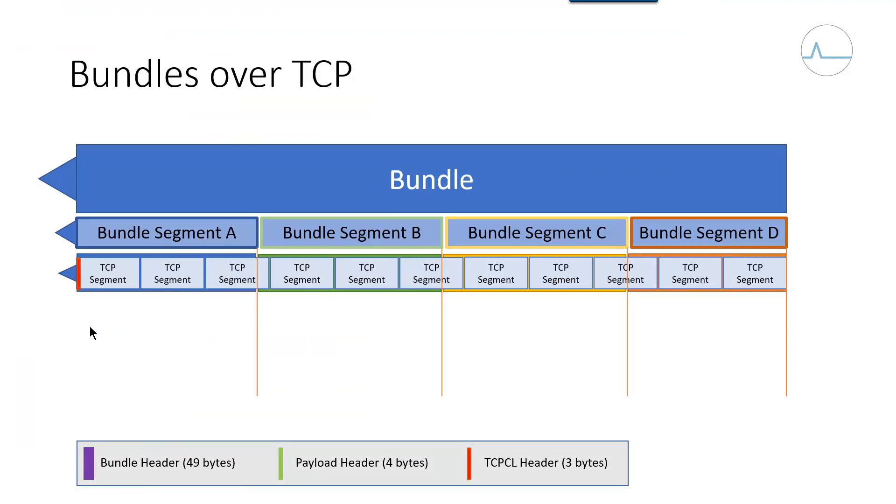